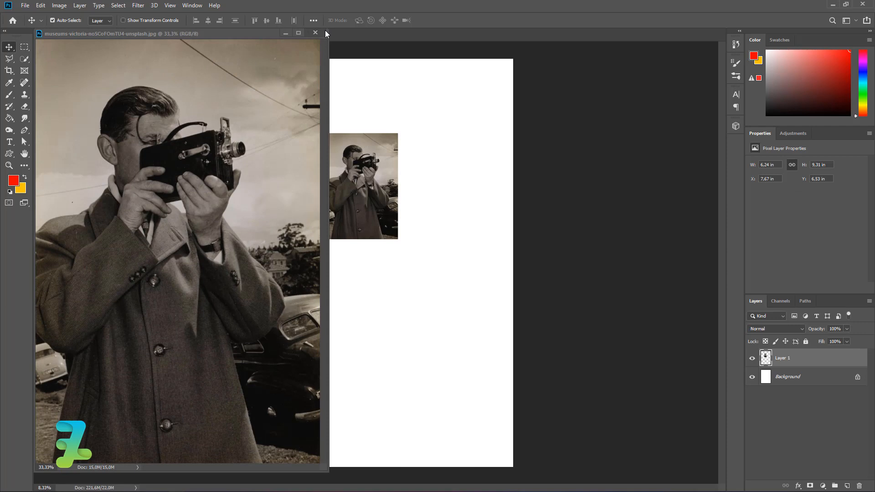
Close the source photo, align the pasted photo with the canvas's upper-left corner and scale it to fill the whole canvas
left_click(315, 32)
left_click_drag(362, 164, 272, 89)
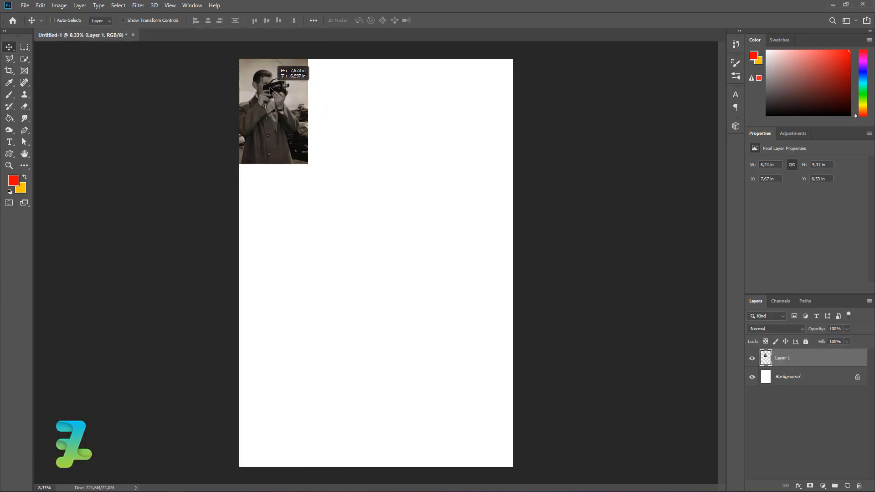
key("ctrl+t")
left_click_drag(310, 165, 514, 472)
key("Return")
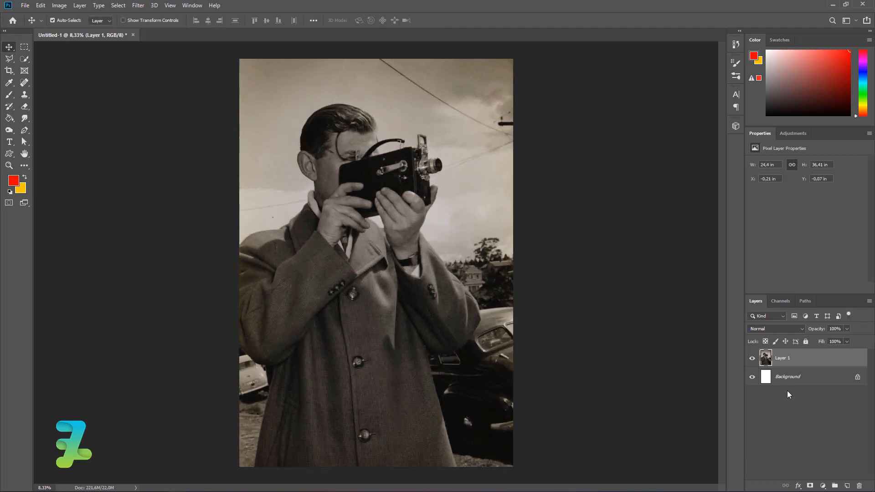
Add a Brightness/Contrast adjustment clipped to the photo layer, with brightness 25 and contrast -25
left_click(826, 483)
left_click(827, 358)
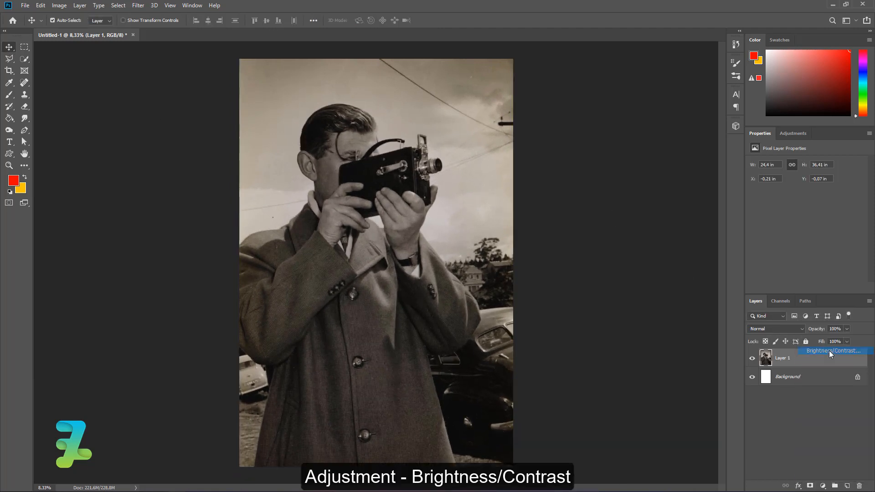
left_click(805, 288)
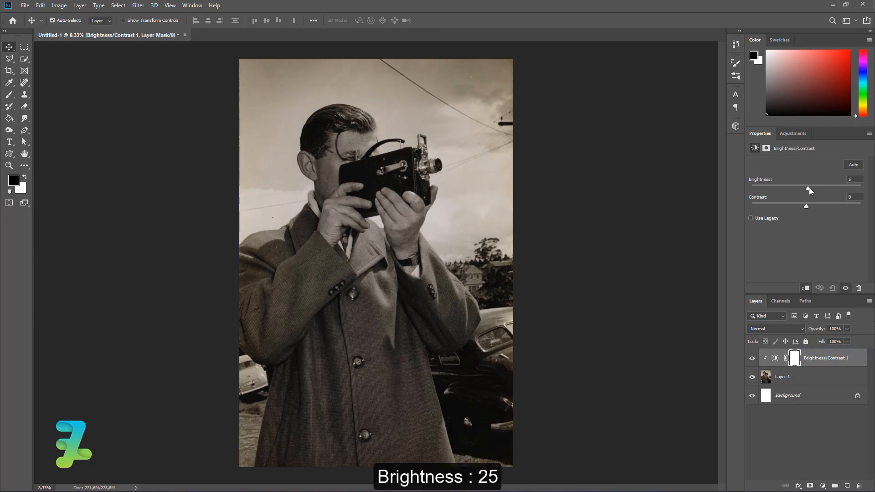
left_click_drag(807, 188, 815, 188)
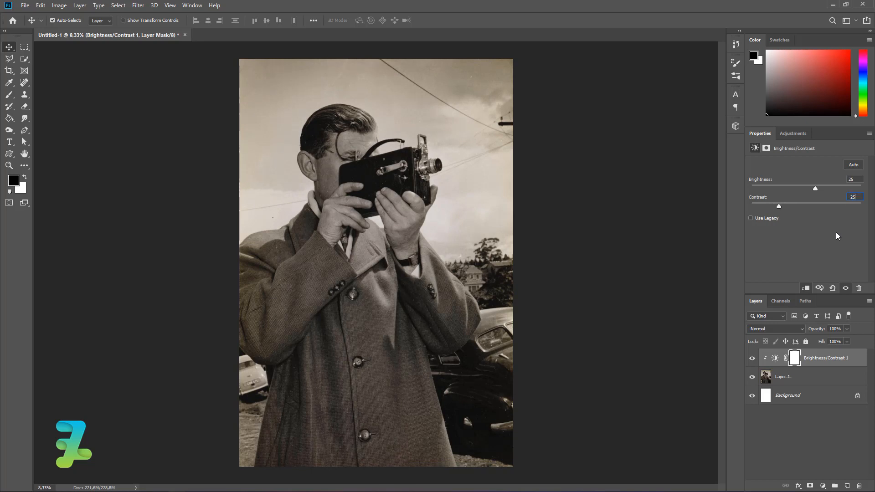
key("Down")
key("Down")
Create a new layer above the adjustment and ready the Brush tool with yellow as the foreground colour
left_click(845, 484)
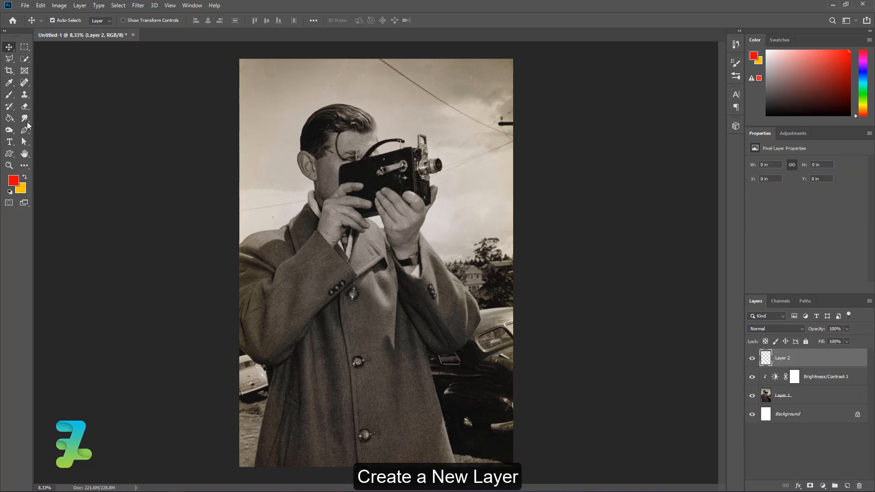
left_click(9, 95)
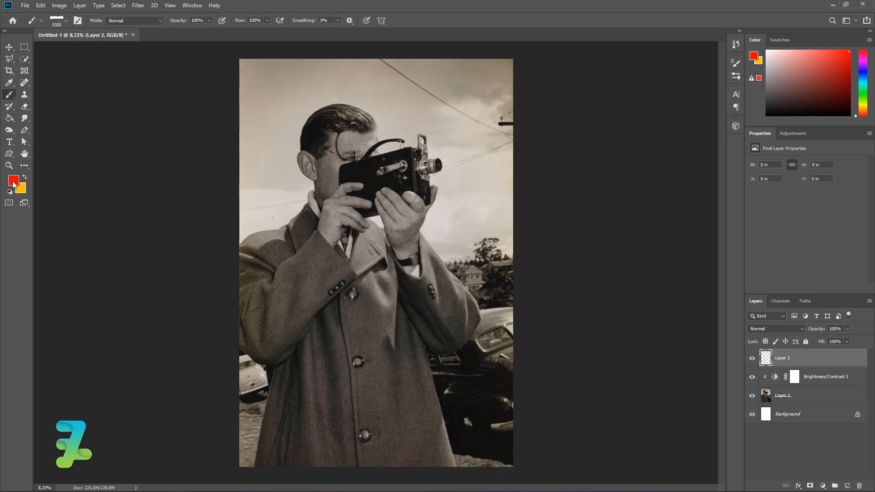
left_click(25, 176)
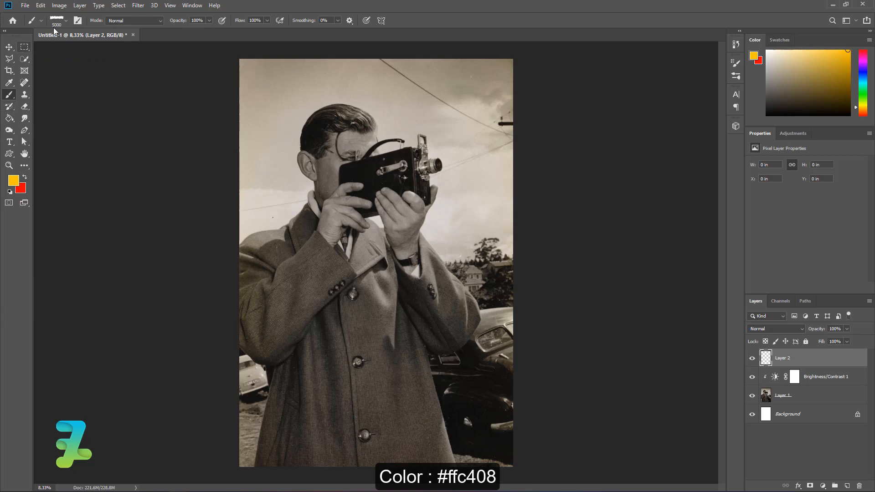
Choose the 05.psd torn paper brush at 5000 px and stamp a yellow horizontal strip across the man's hands
left_click(66, 20)
scroll(49, 155, "down", 3)
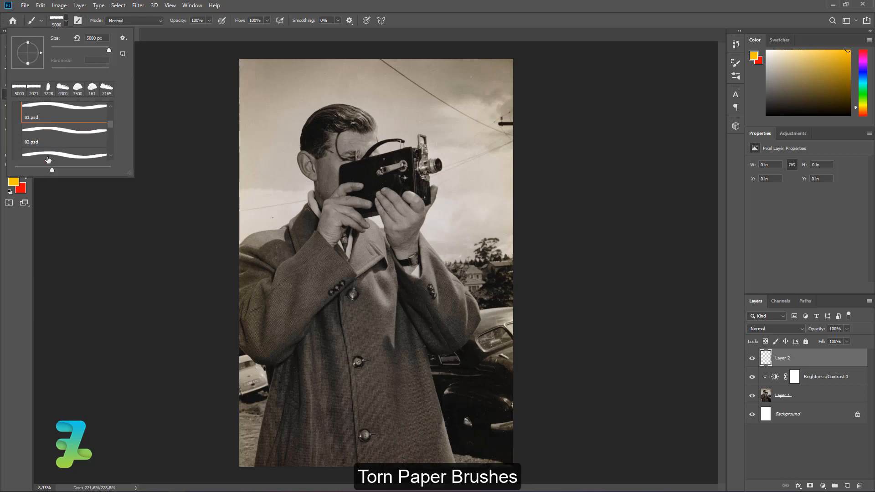
scroll(48, 157, "down", 2)
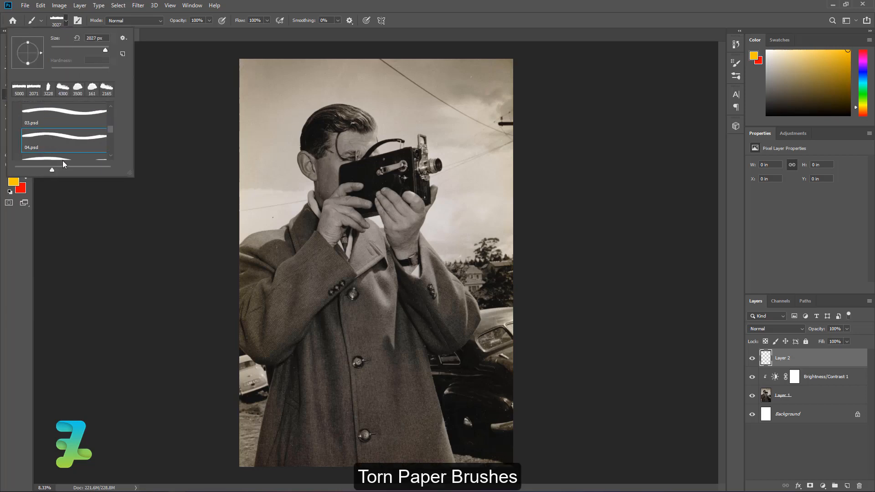
scroll(62, 159, "down", 1)
left_click(64, 142)
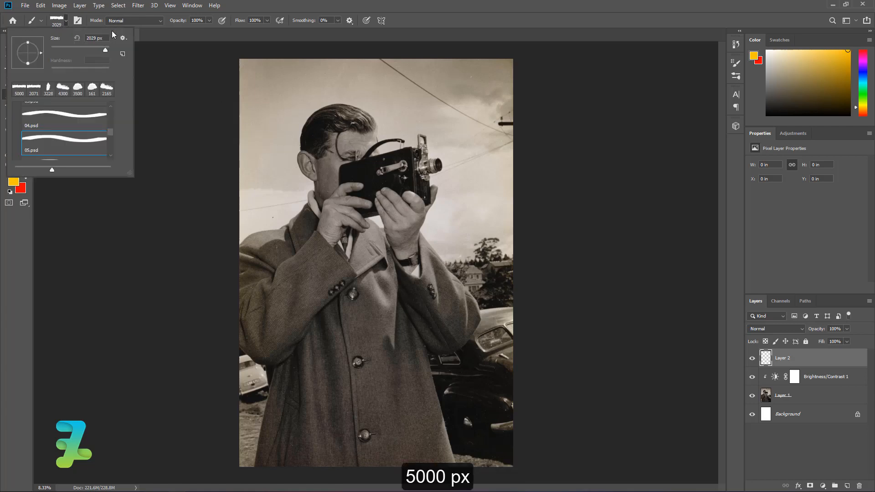
key("Return")
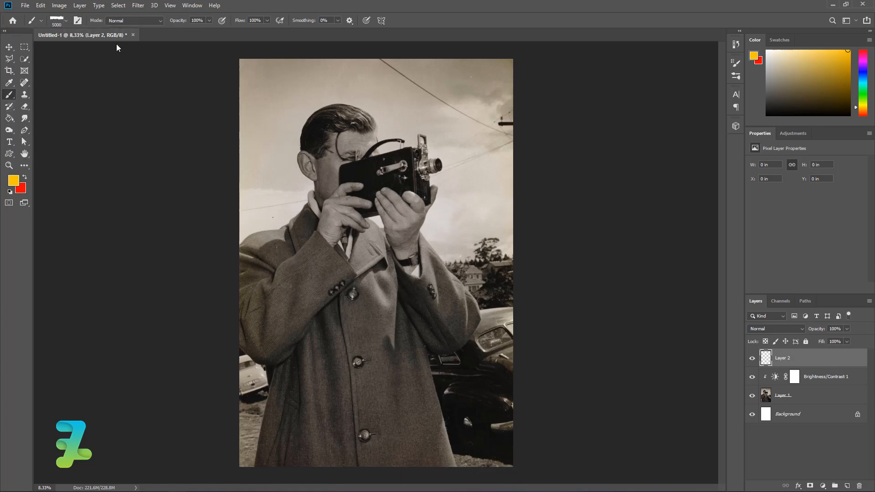
left_click(340, 206)
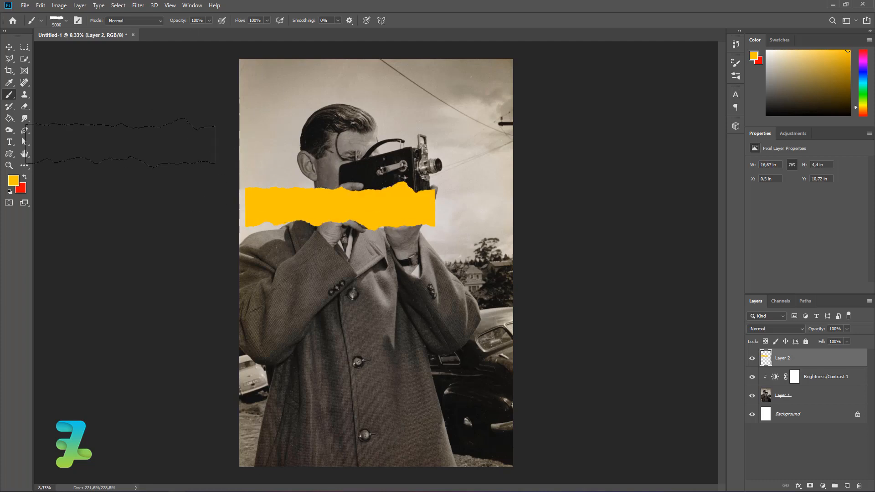
left_click(9, 47)
key("ctrl")
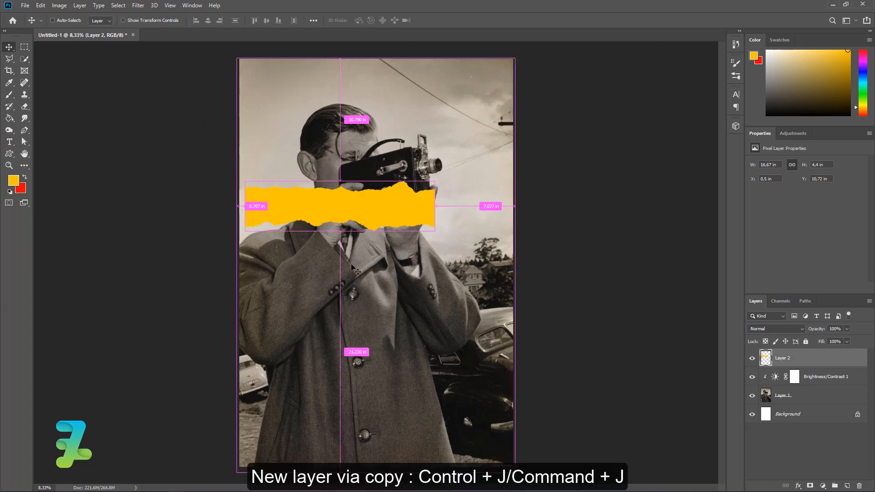
key("ctrl+j")
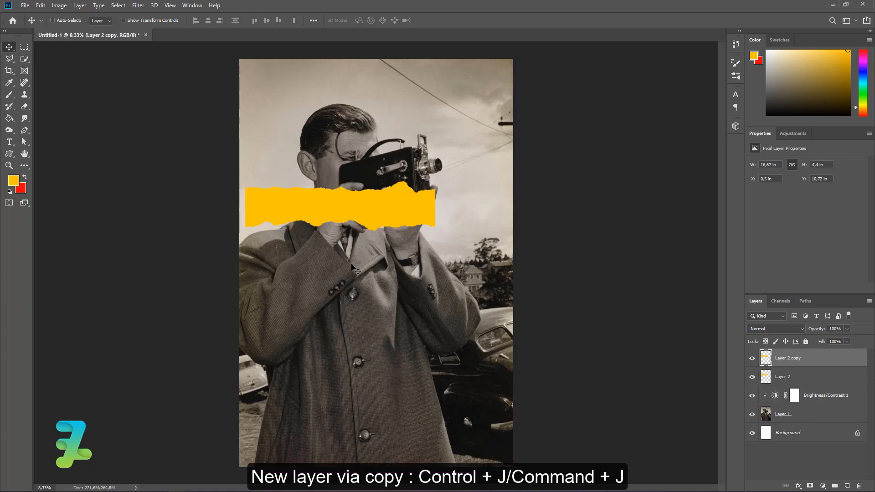
key("ctrl+z")
Scale the yellow strip to about 206%, rotate it -90° and place it along the photo's left edge
key("ctrl+t")
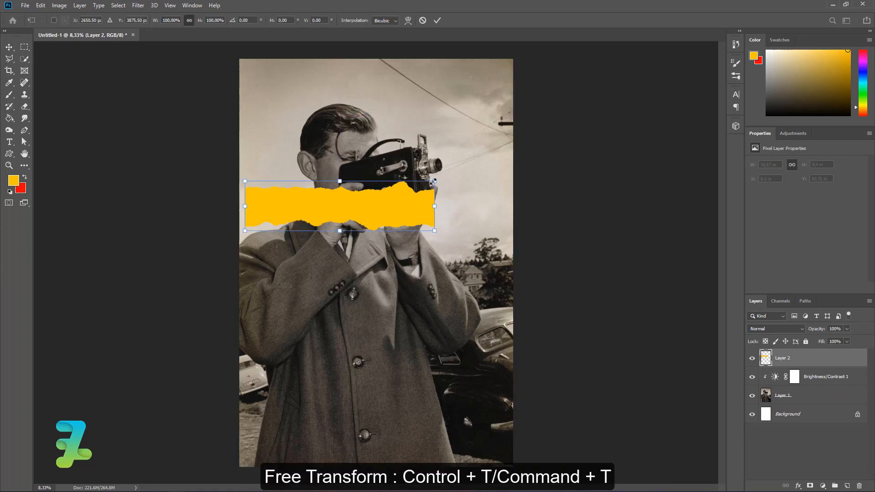
left_click_drag(433, 182, 535, 155)
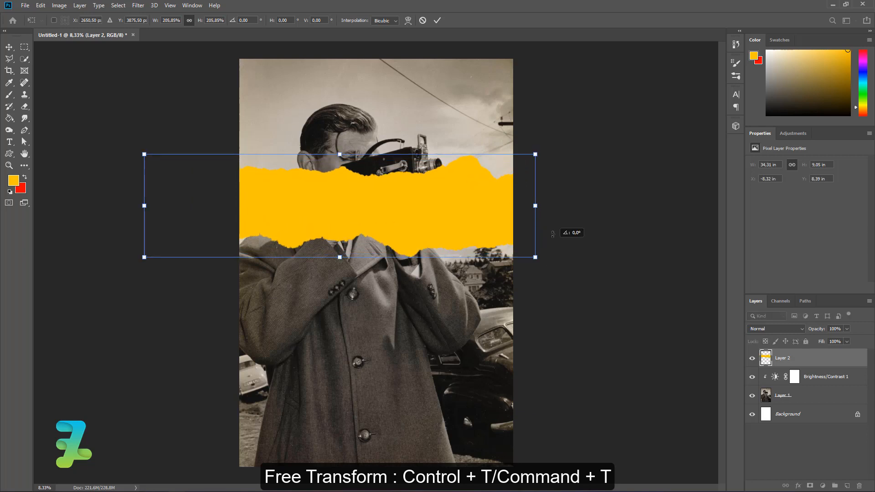
left_click_drag(552, 234, 249, 191)
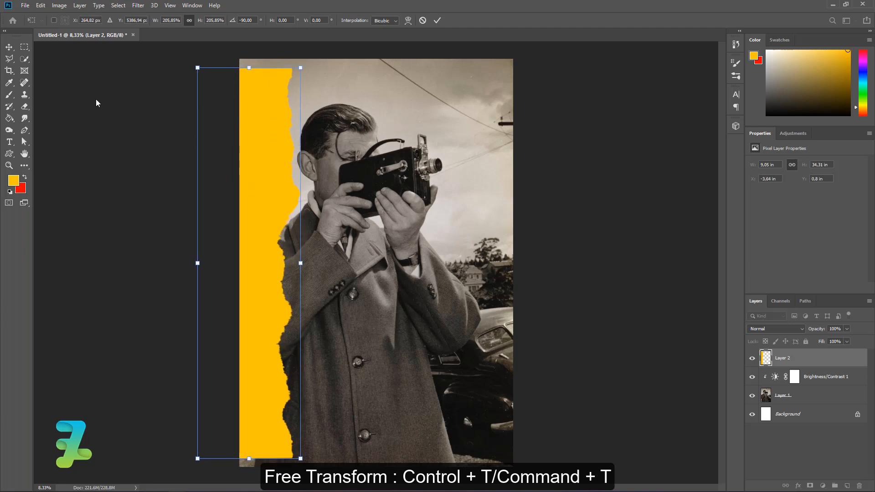
key("Return")
Set up the Eraser tool with the 04.psd torn paper brush at 5000 px
key("e")
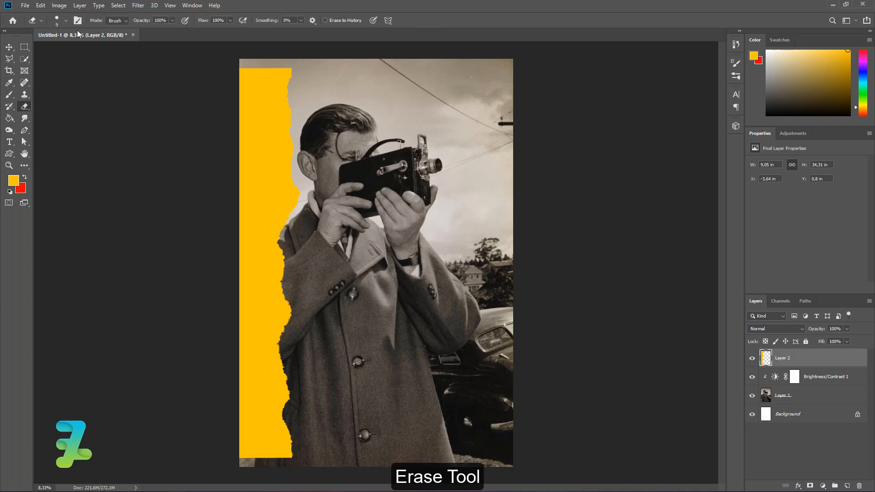
left_click(66, 21)
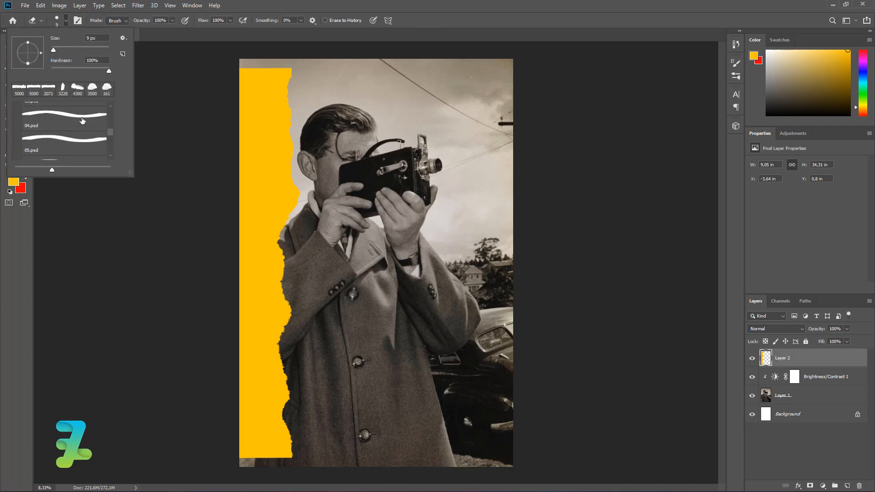
scroll(82, 120, "up", 5)
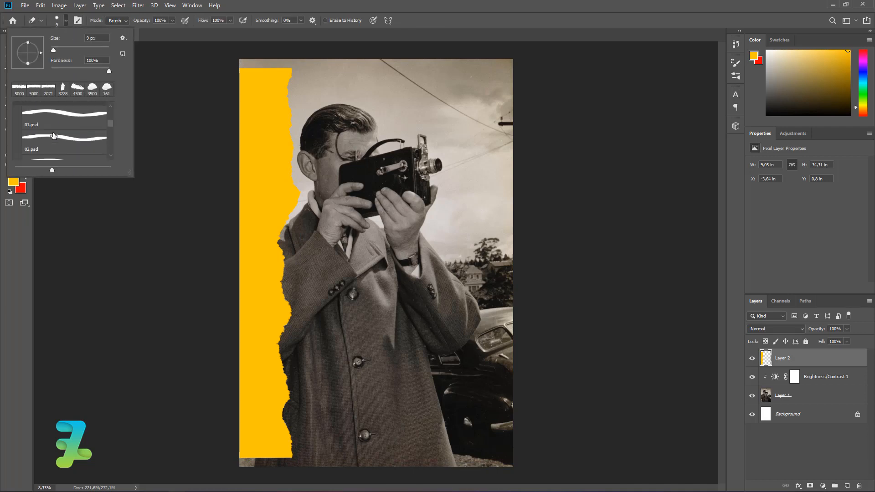
scroll(53, 135, "down", 2)
left_click(63, 149)
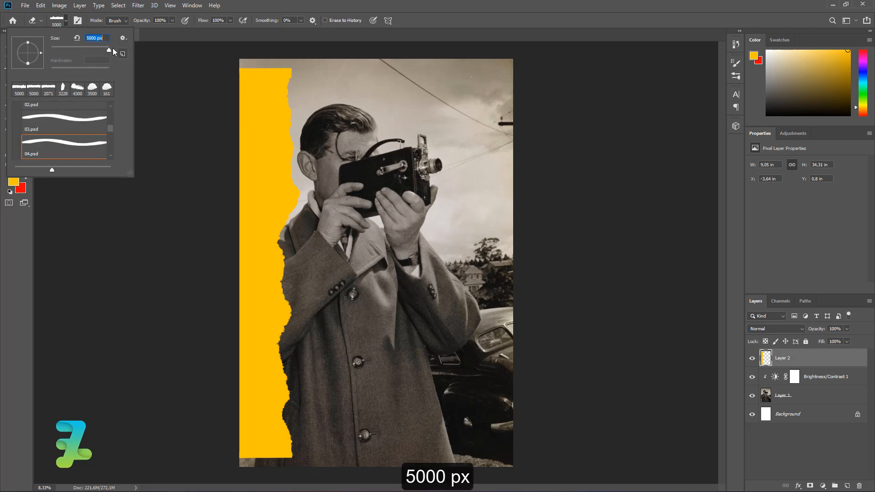
left_click(66, 21)
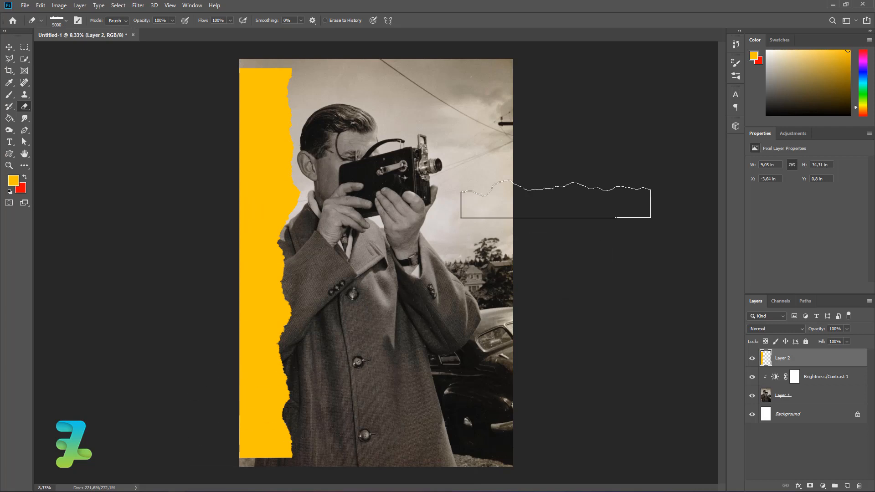
Set the eraser tip angle to 45° and erase the strip's lower corner into a diagonal torn edge
left_click(734, 64)
mouse_move(710, 147)
left_mouse_down()
mouse_move(704, 177)
mouse_move(683, 182)
mouse_move(720, 174)
mouse_move(721, 147)
left_mouse_up()
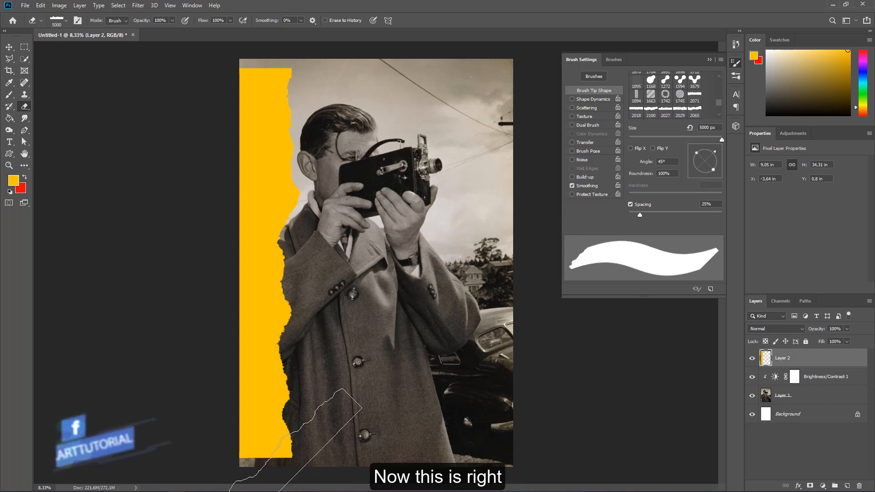
left_click(285, 465)
left_click(256, 477)
left_click(249, 479)
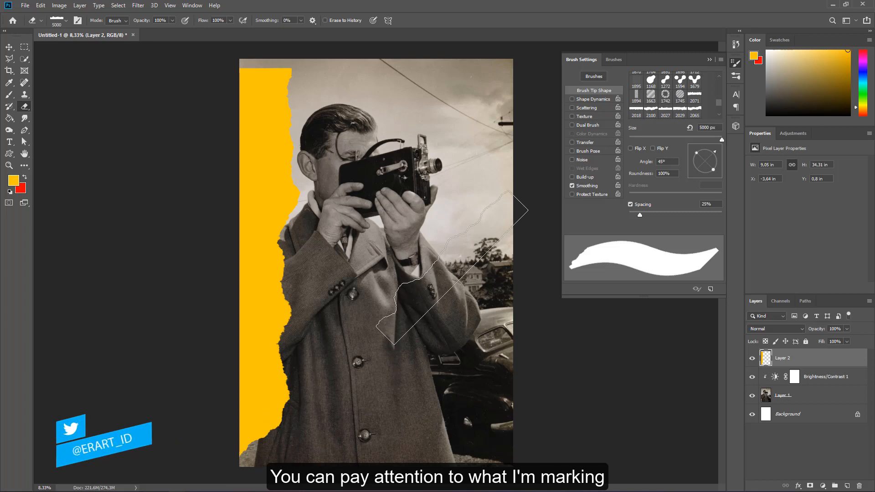
Set the eraser tip angle to 135°, erase the strip's upper corner diagonally and close the brush settings
mouse_move(714, 152)
left_mouse_down()
mouse_move(716, 173)
mouse_move(693, 146)
mouse_move(677, 143)
left_mouse_up()
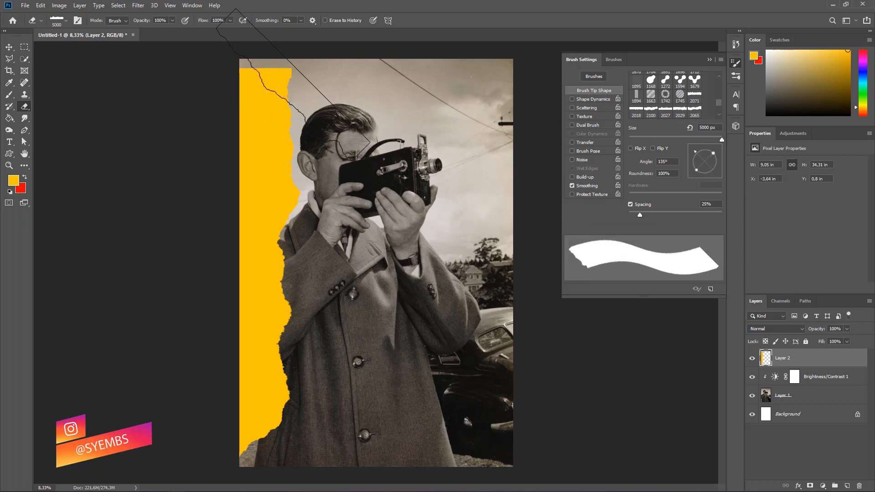
left_click(281, 79)
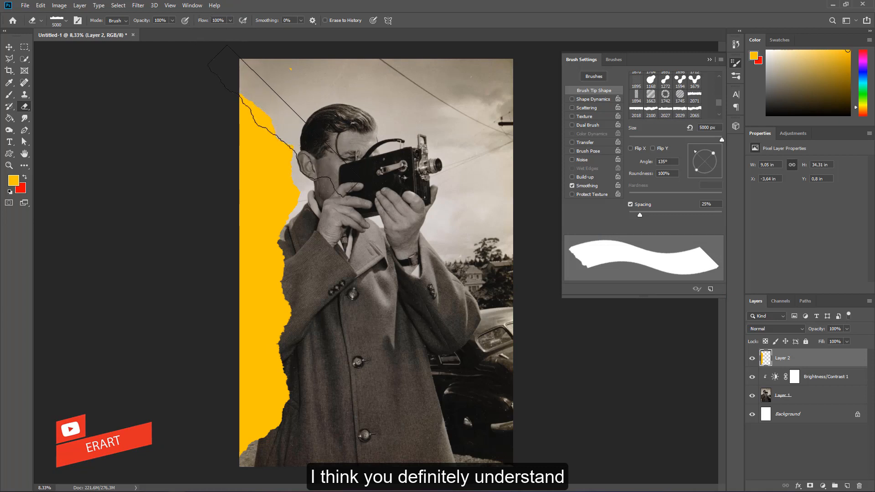
left_click(10, 48)
left_click(708, 60)
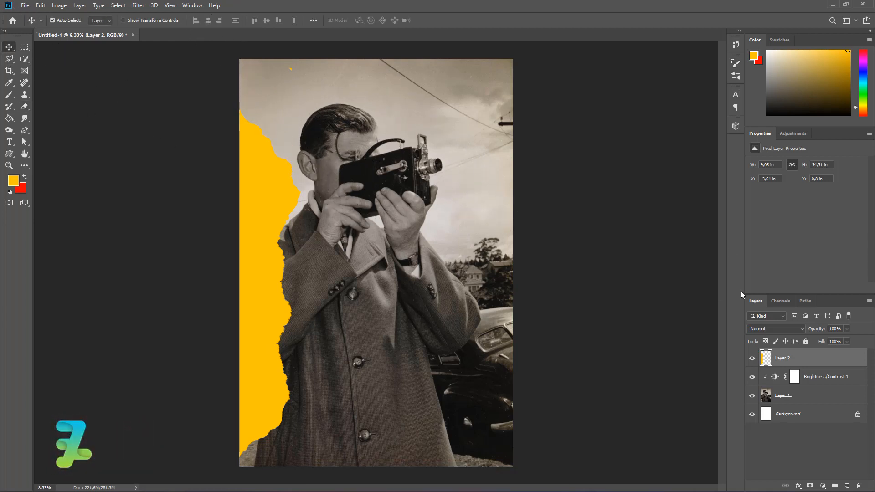
Scale the yellow torn strip to about 108% and erase the stray remnant at its upper end
key("ctrl+t")
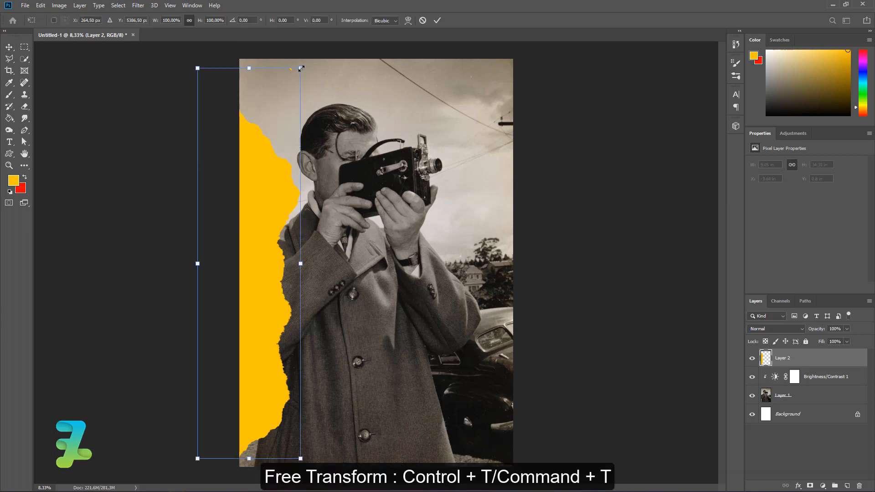
left_click_drag(300, 67, 305, 52)
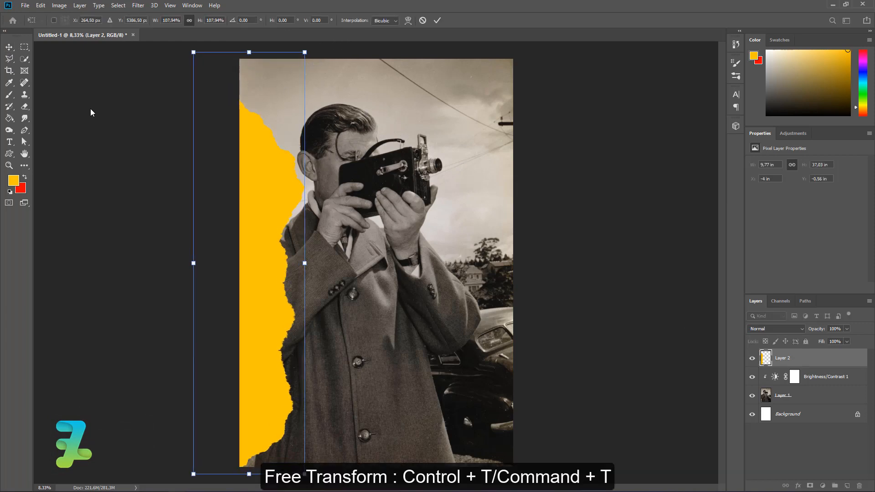
left_click(22, 110)
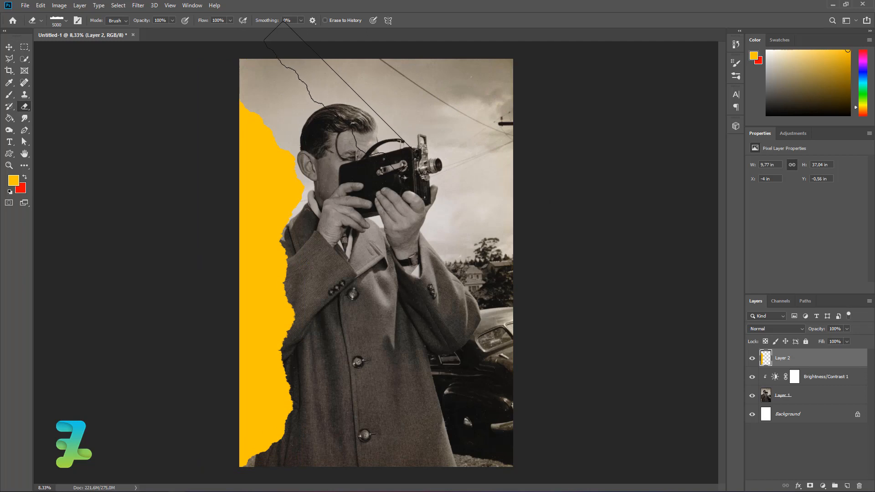
left_click(9, 48)
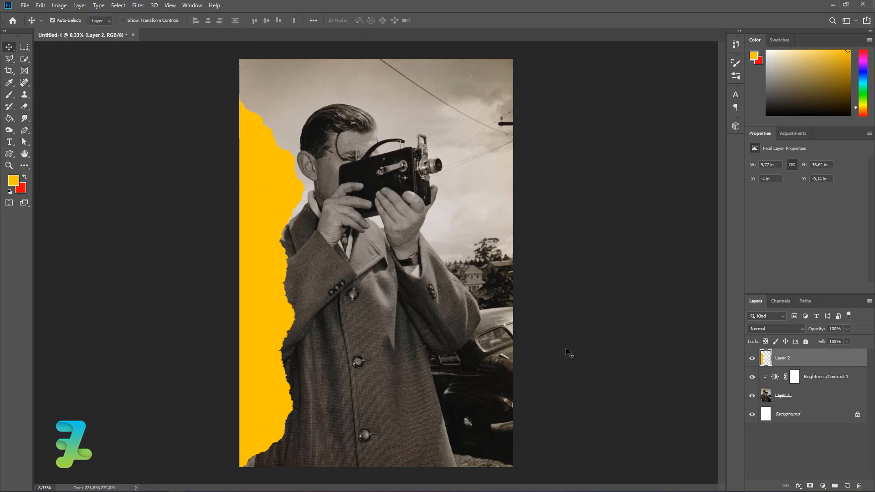
Add a new layer and set up the Brush tool with the 06.psd torn paper brush at 5000 px
left_click(848, 486)
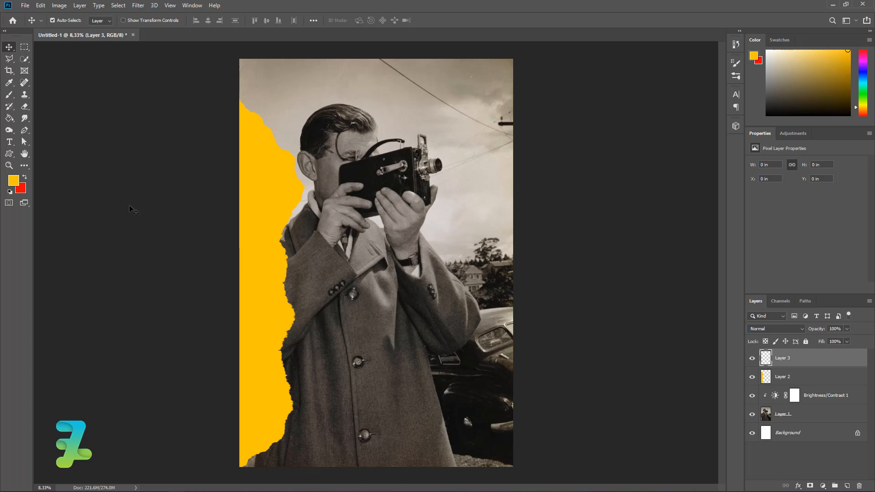
left_click(9, 95)
left_click(64, 20)
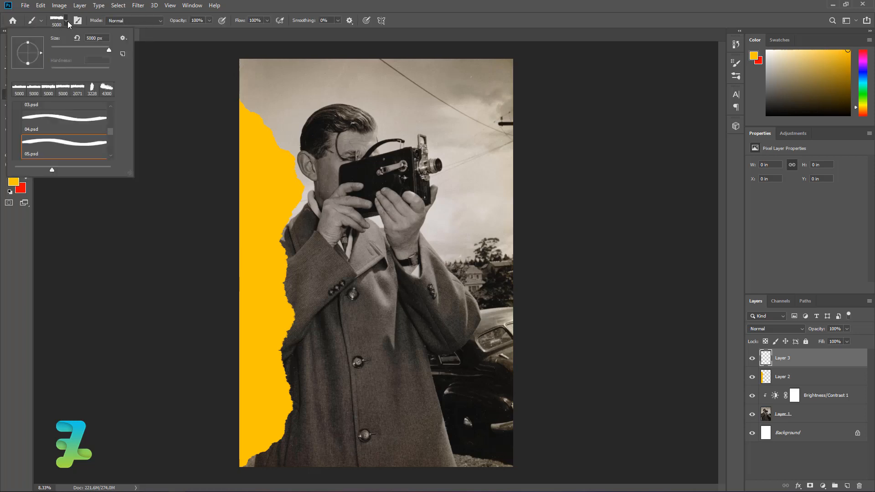
scroll(68, 134, "down", 4)
left_click(68, 156)
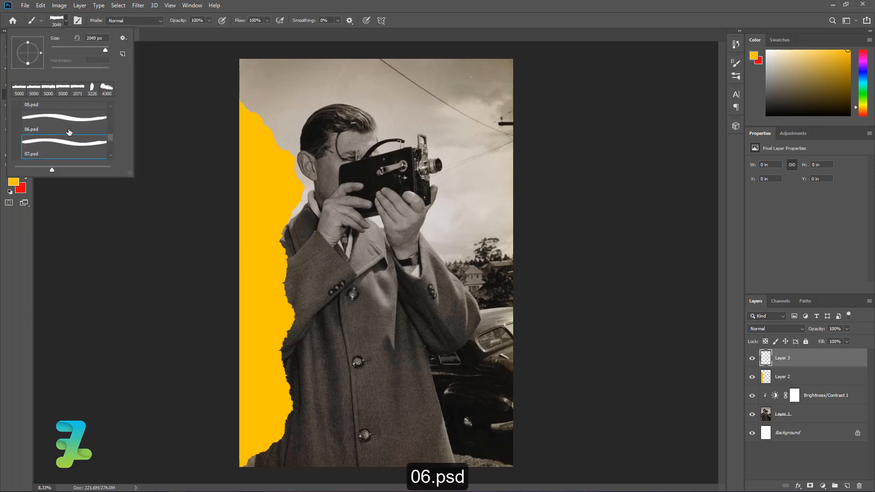
left_click(66, 21)
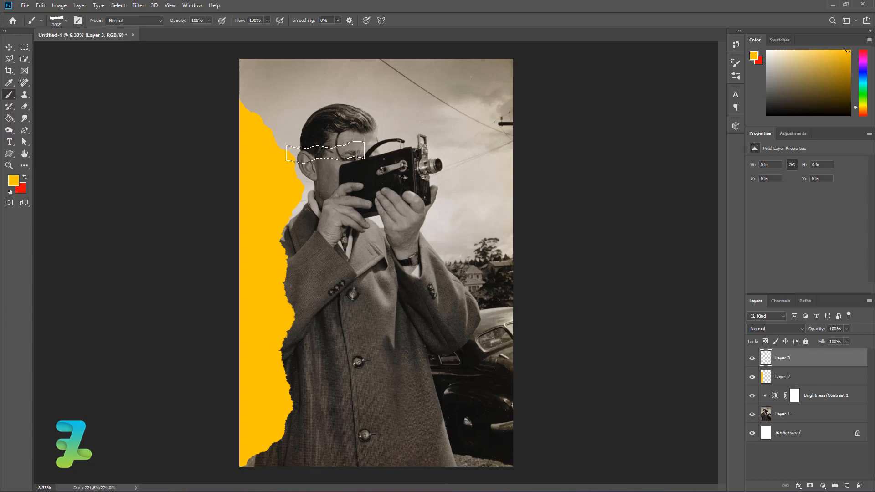
left_click(64, 21)
left_click(71, 21)
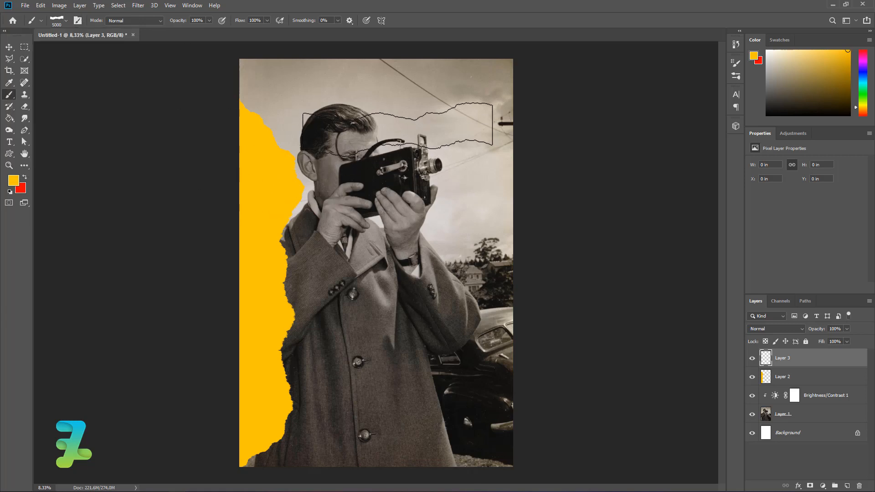
Stamp a yellow torn strip and free-transform it upright along the photo's right edge, about 10.6 in wide by 36.8 in high
left_click(397, 129)
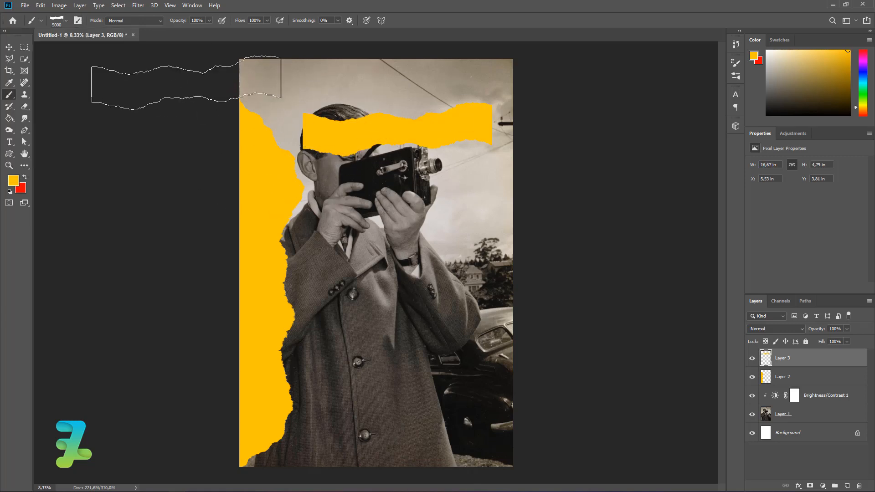
left_click(5, 47)
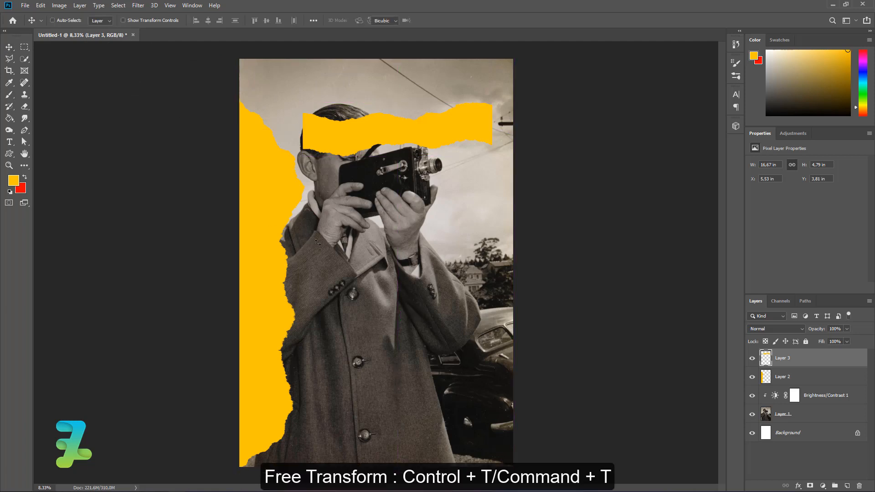
key("ctrl+t")
left_click_drag(503, 165, 344, 296)
left_click_drag(389, 147, 498, 150)
left_click_drag(479, 226, 329, 432)
left_click_drag(455, 288, 490, 310)
key("Return")
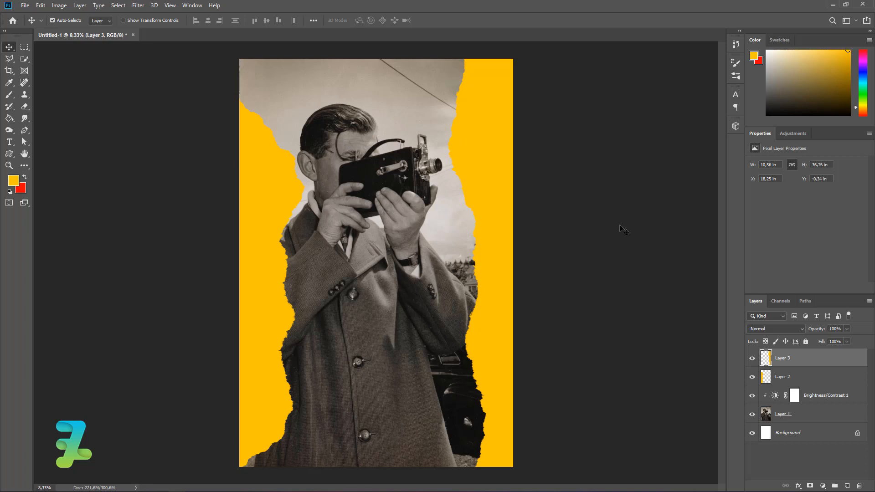
Set up the Eraser tool with the 06.psd torn paper brush at 5000 px
left_click(24, 107)
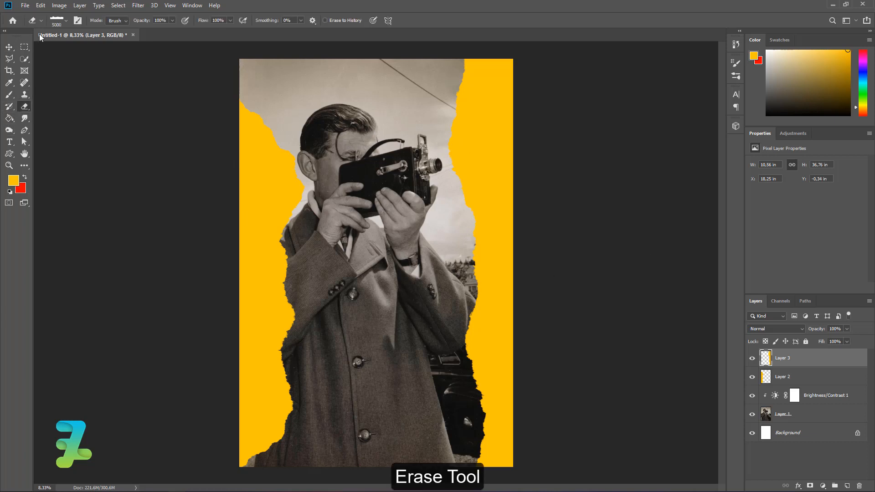
left_click(64, 23)
scroll(65, 139, "down", 2)
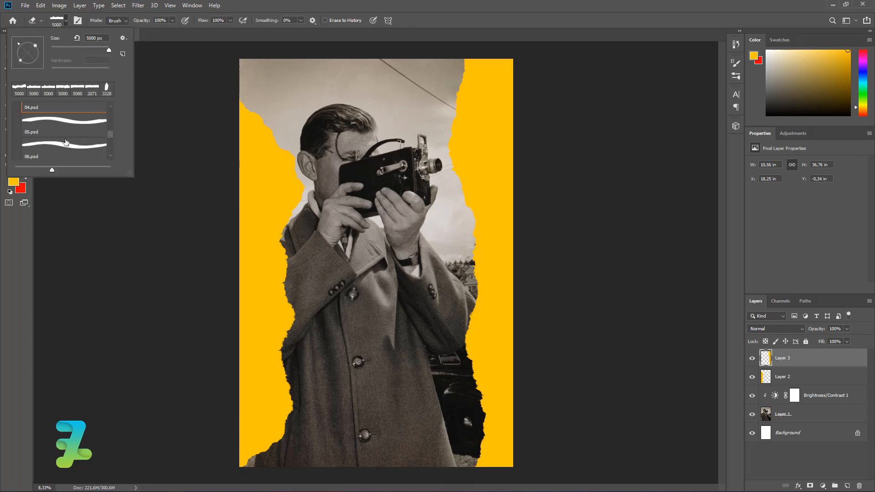
left_click(64, 139)
left_click(65, 21)
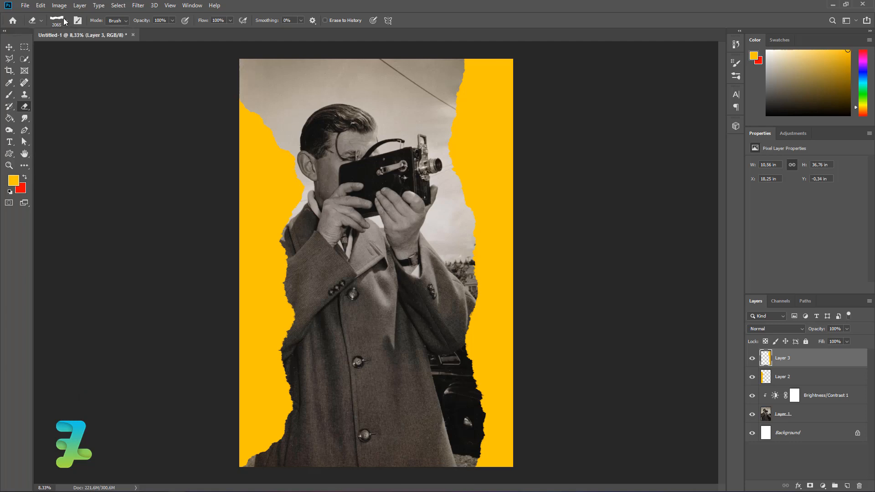
left_click(67, 21)
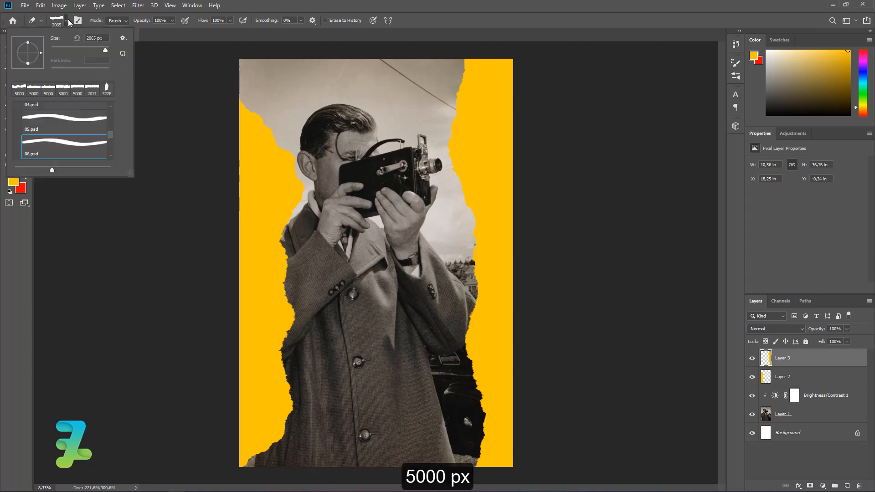
left_click(69, 21)
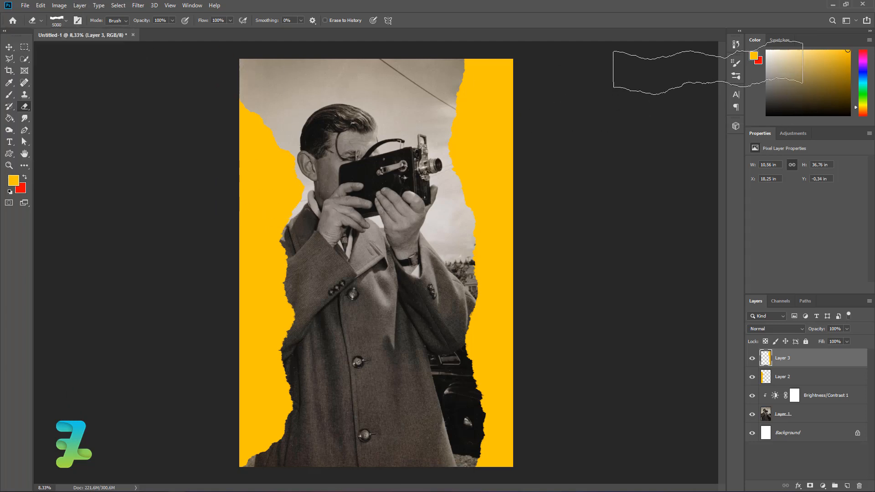
Set the eraser tip angle to -45°, erase the right strip's lower and upper ends diagonally and cut a notch in its upper inner edge
left_click(734, 64)
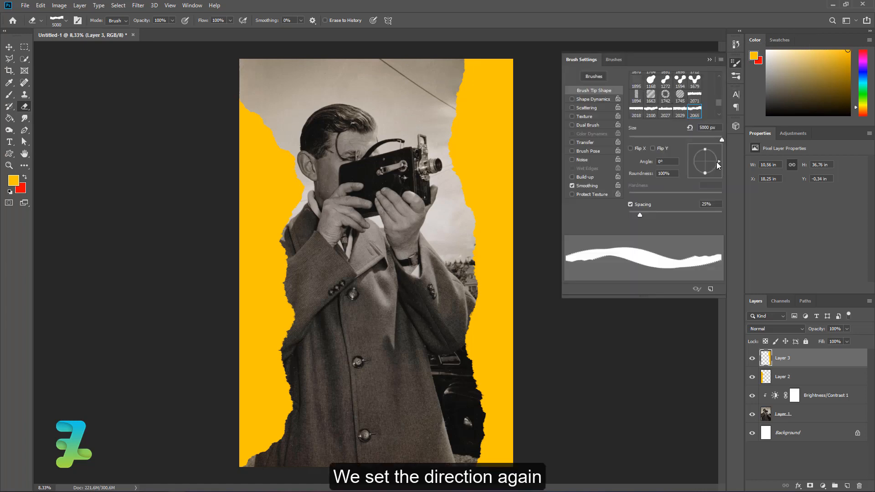
left_click(716, 173)
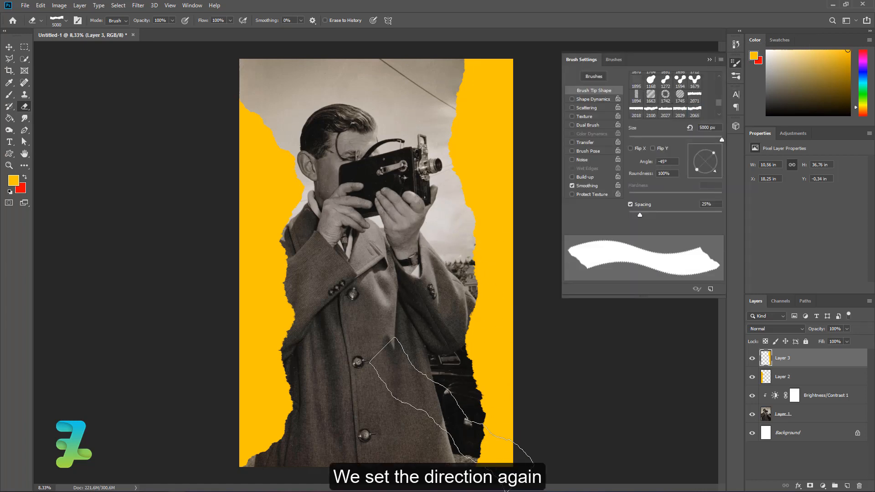
left_click(475, 458)
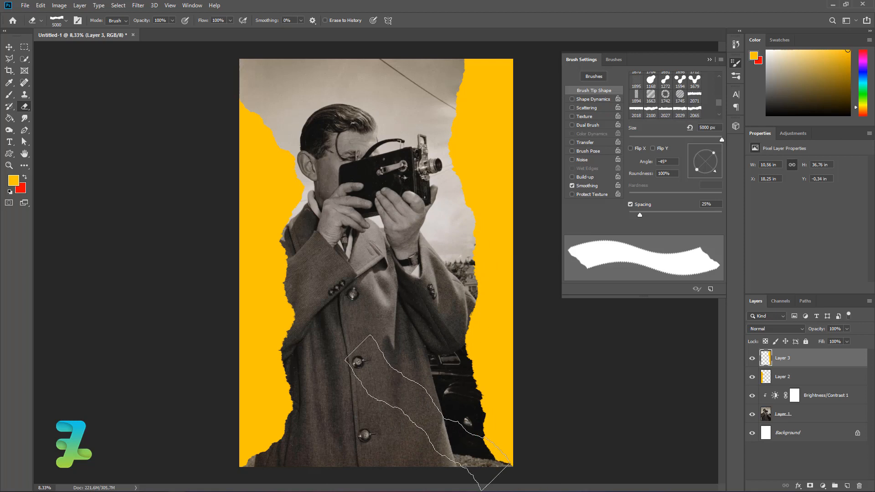
left_click(521, 73)
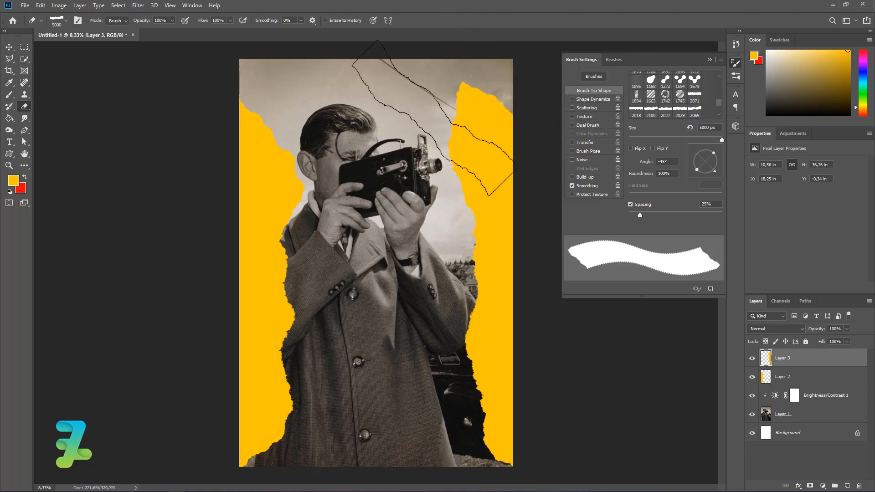
left_click(397, 77)
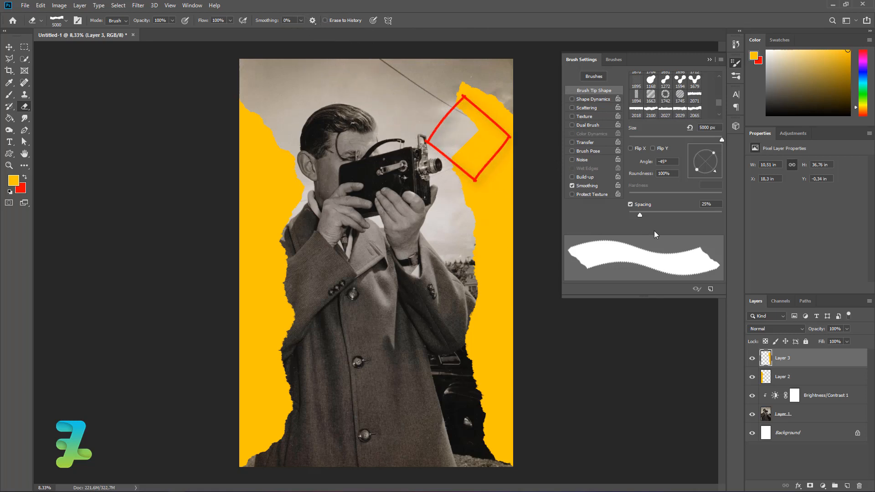
Set the eraser tip angle to -105° and tear away the right strip's inner edge below the notch and around its middle
key("ctrl+z")
left_click_drag(712, 171, 699, 172)
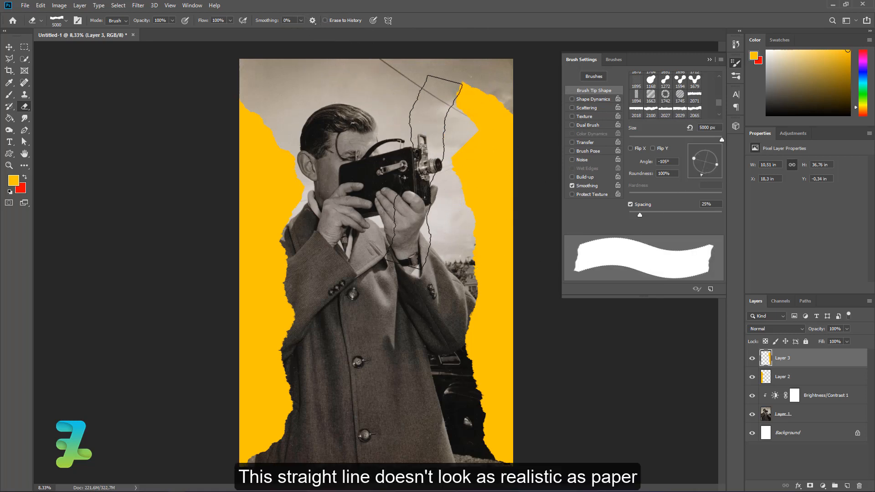
left_click(439, 214)
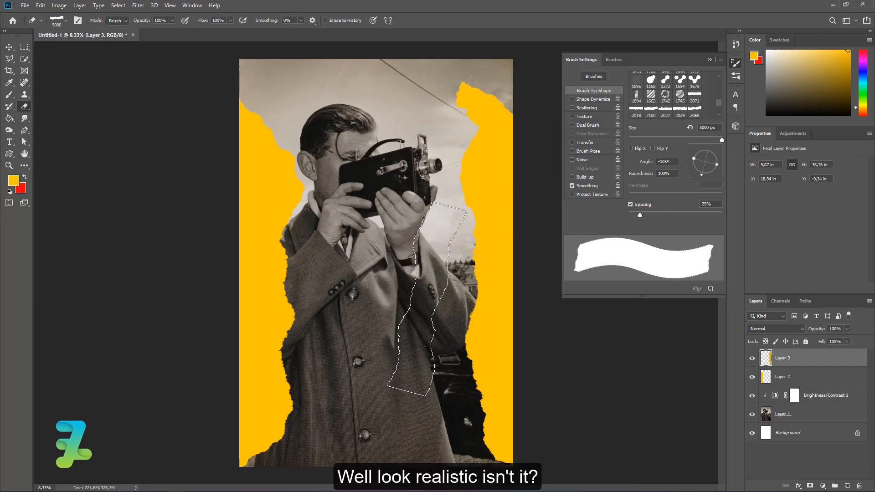
left_click(450, 354)
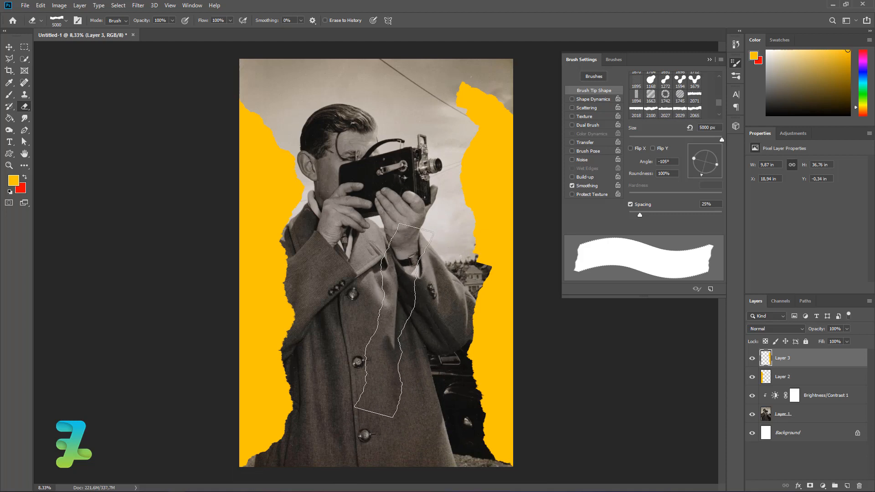
Set the eraser tip angle to 135°, erase a diagonal torn gap across the right strip's middle and close the brush settings
left_click_drag(715, 163, 682, 144)
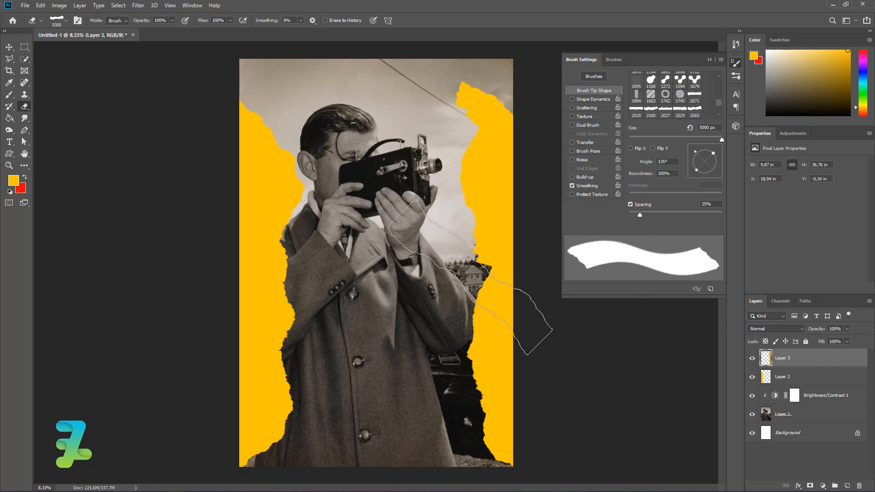
left_click(469, 276)
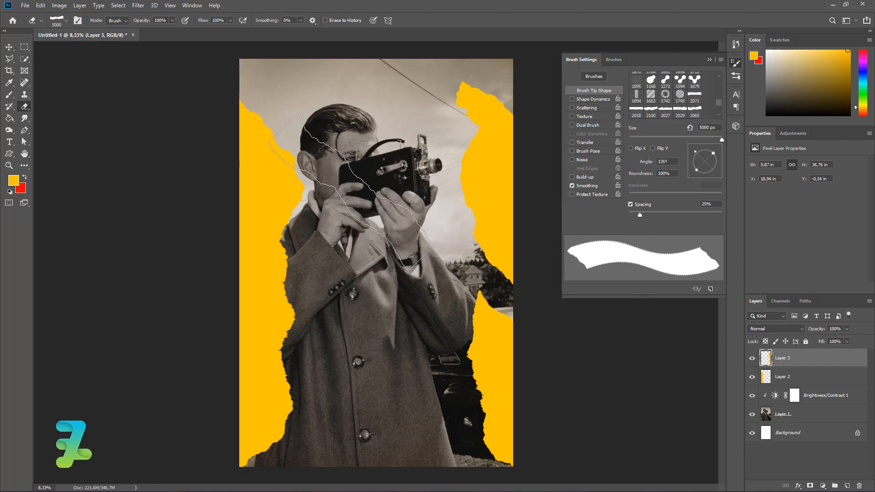
left_click(711, 59)
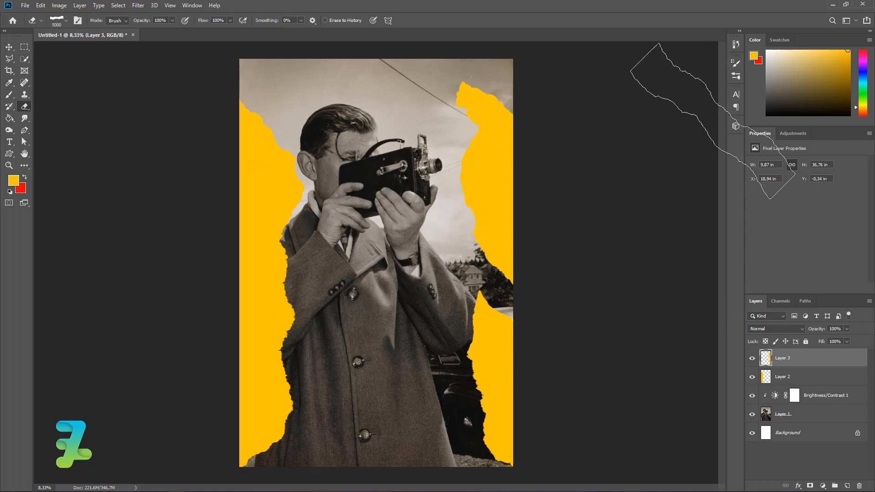
Add a new layer and set up the Brush tool with the 03.psd torn paper brush at 5000 px
left_click(846, 485)
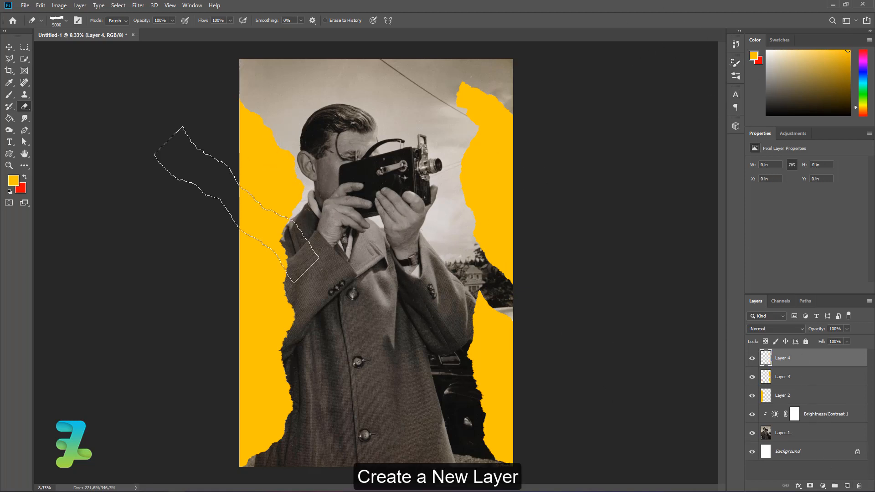
left_click(9, 94)
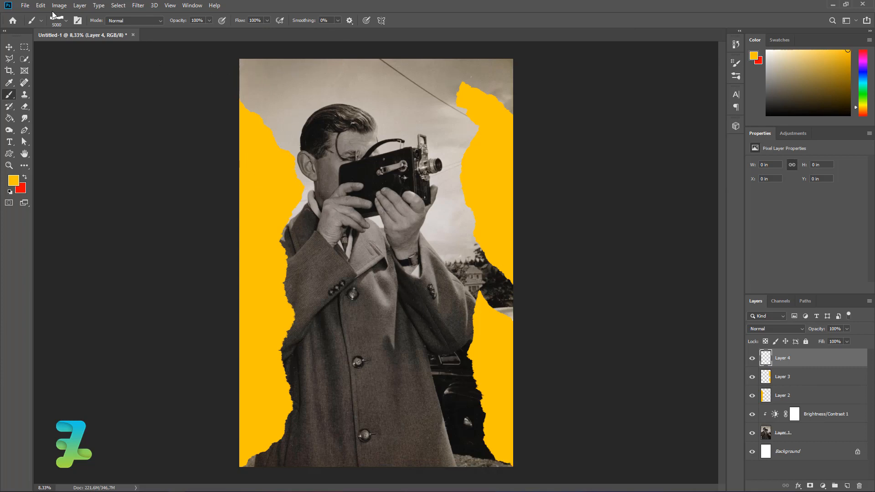
left_click(66, 21)
scroll(77, 123, "up", 1)
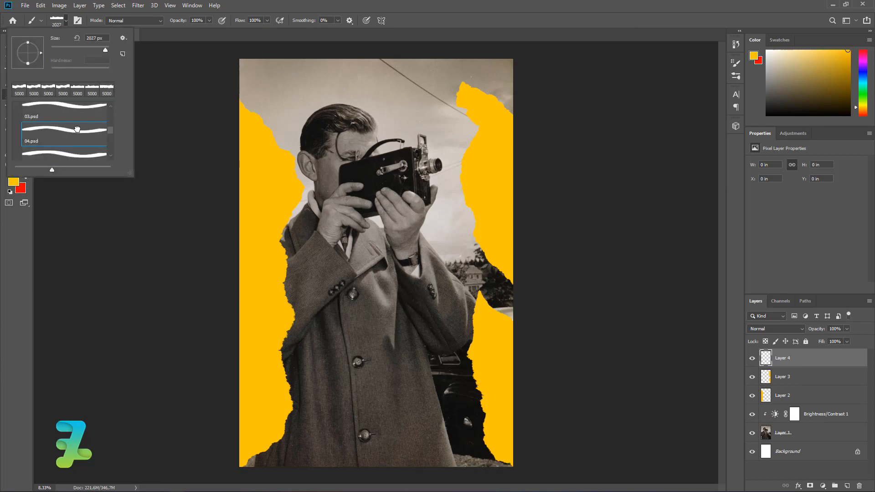
left_click(80, 156)
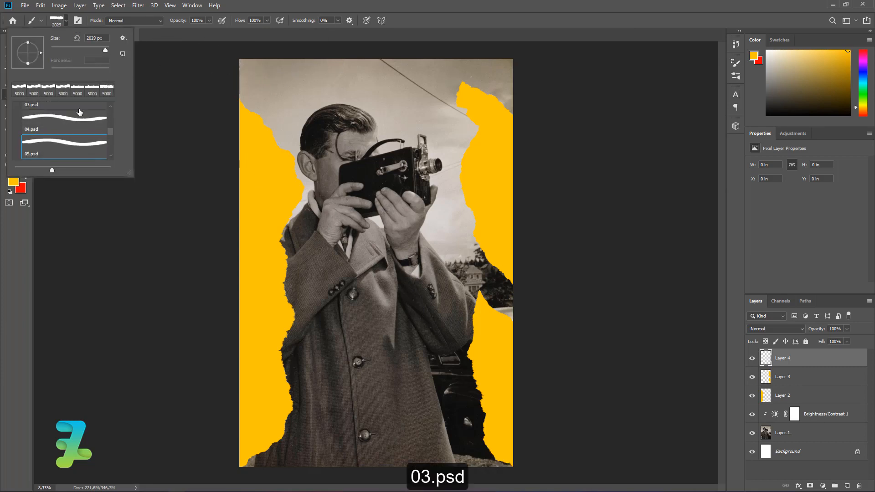
scroll(79, 119, "up", 1)
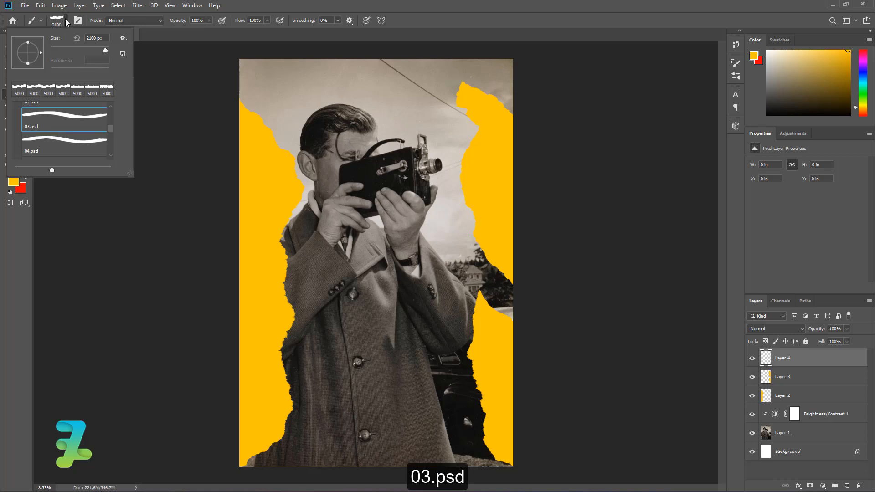
left_click_drag(105, 49, 116, 51)
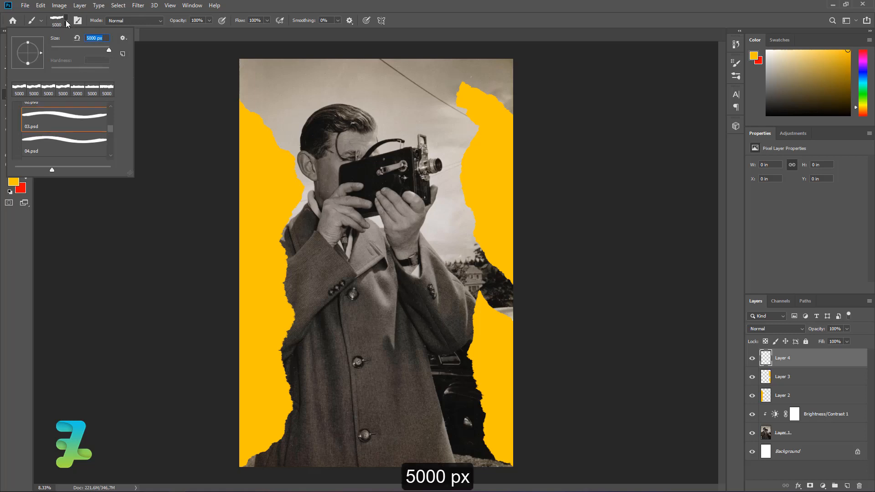
key("Return")
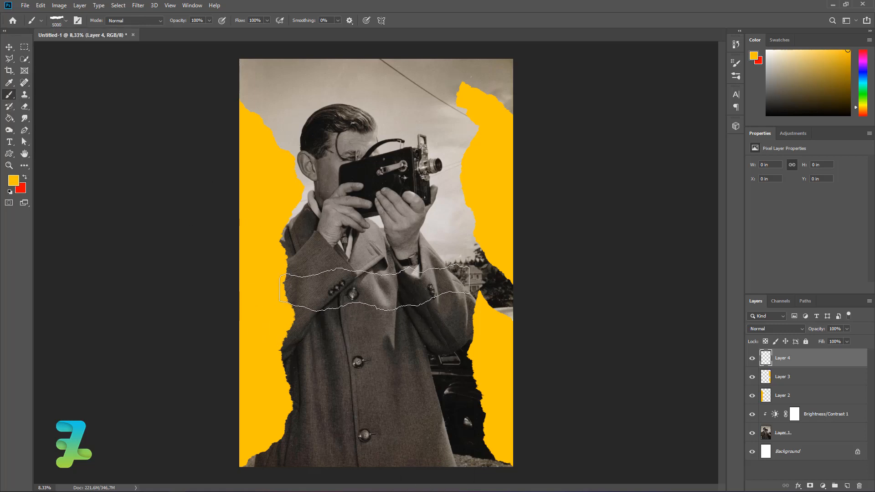
Stamp a yellow torn strip and free-transform it upright down the photo's centre, about 9.8 in wide by 39.2 in high
left_click(374, 288)
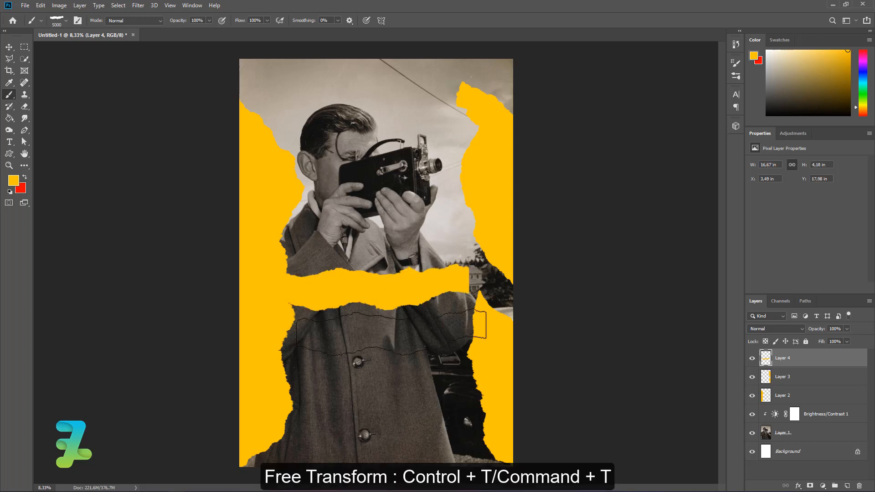
key("ctrl+t")
left_click_drag(477, 315, 460, 72)
left_click_drag(381, 172, 392, 191)
key("Return")
Set the Eraser tip angle to 110° and tear away the centre strip's upper right corner, undoing the last excess erase
left_click(25, 107)
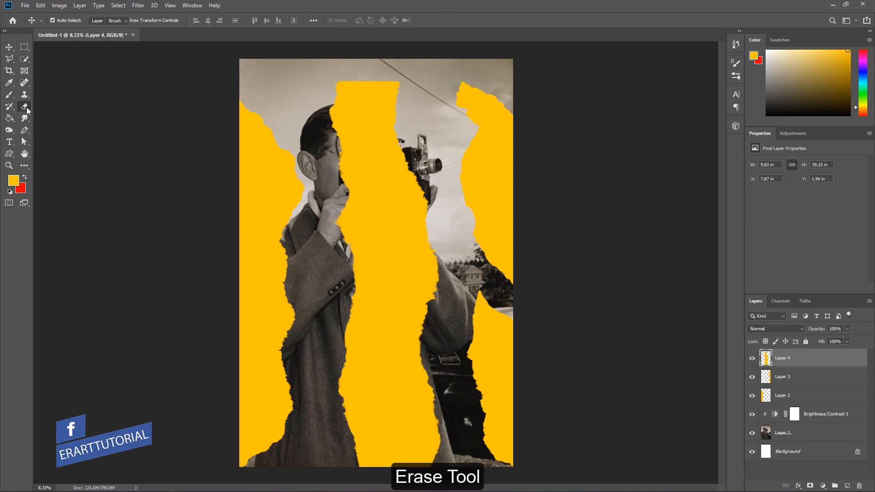
left_click(735, 66)
left_click_drag(715, 155, 717, 152)
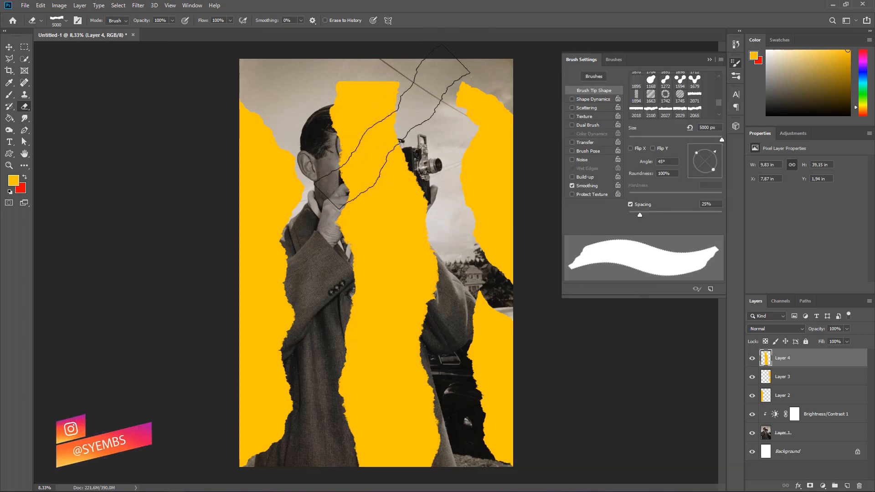
mouse_move(711, 152)
left_mouse_down()
mouse_move(688, 146)
mouse_move(698, 146)
left_mouse_up()
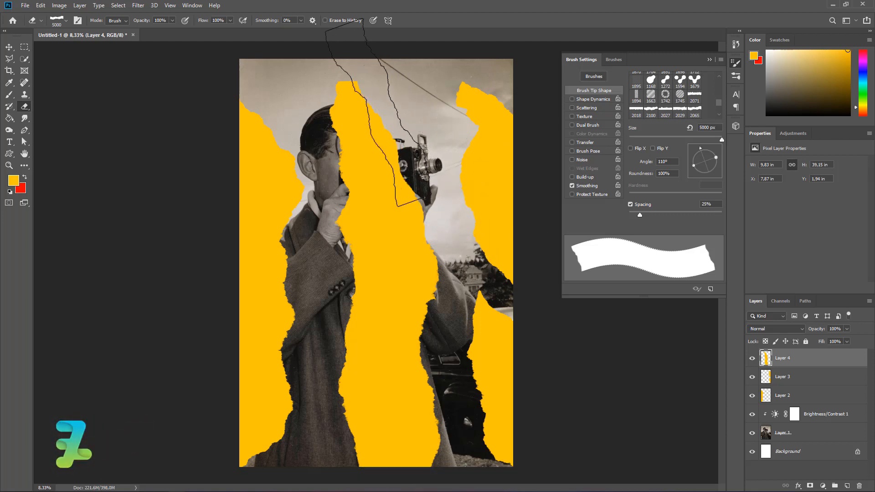
left_click(373, 139)
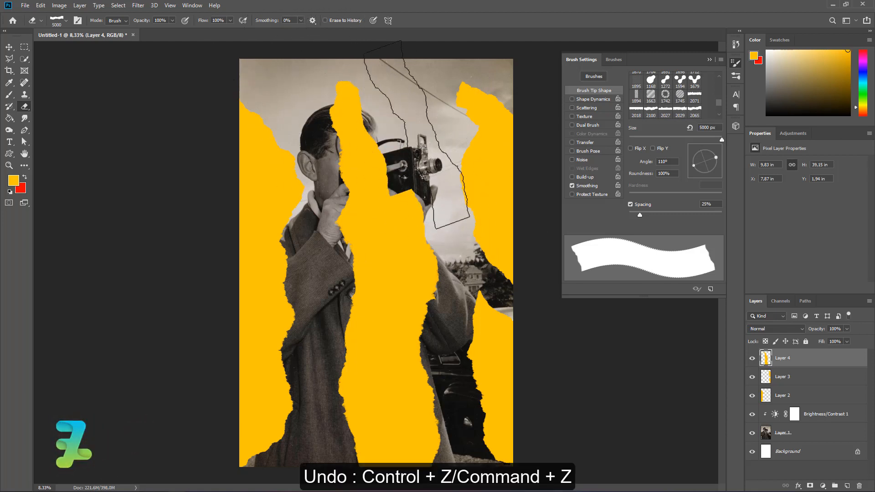
key("ctrl+z")
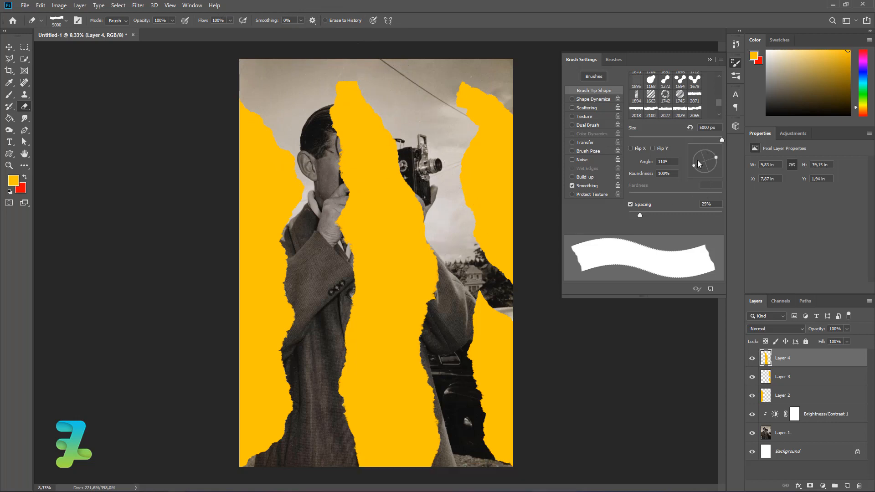
Set the eraser tip angle to 75° and tear away the centre strip's top-left corner and its lower right edge
left_click_drag(692, 172, 711, 142)
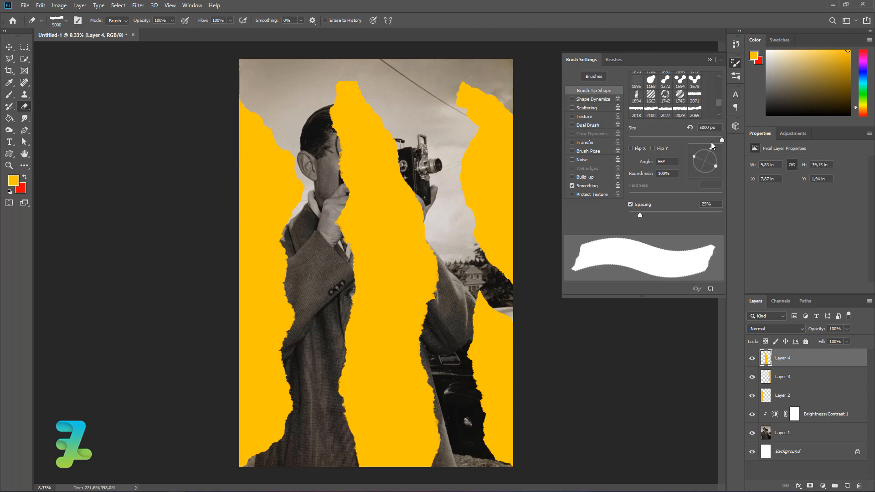
left_click(314, 129)
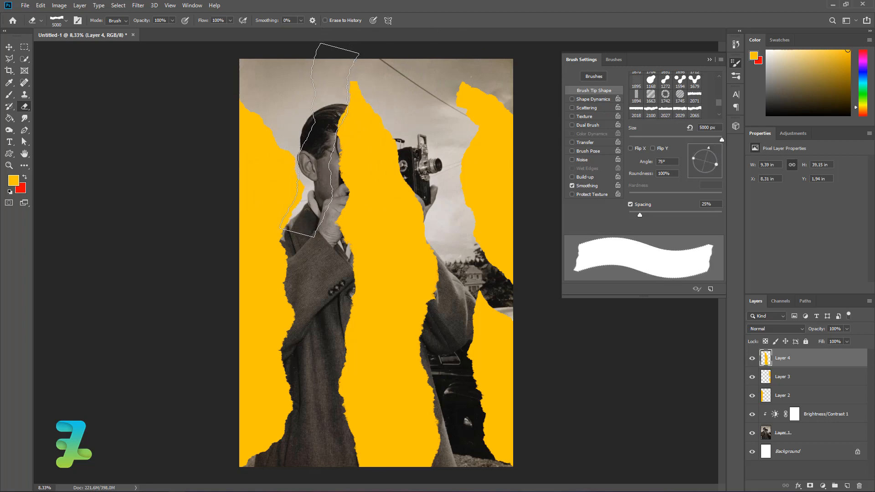
left_click(313, 211)
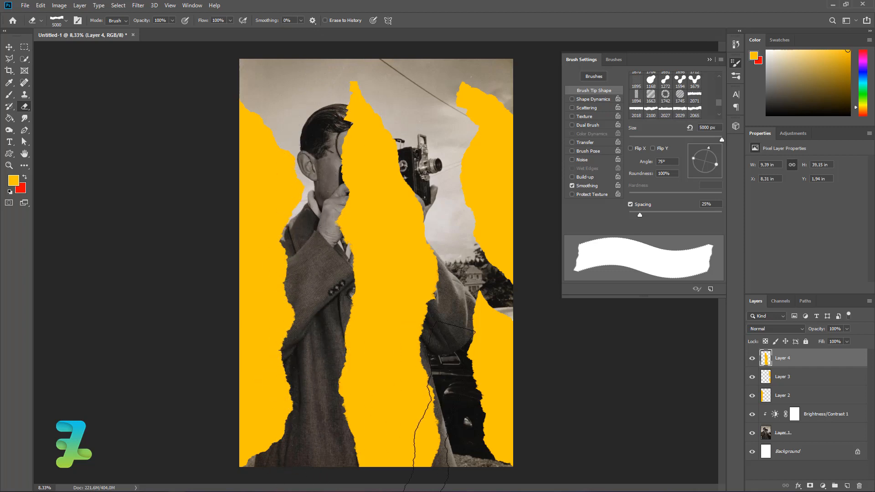
left_click(431, 414)
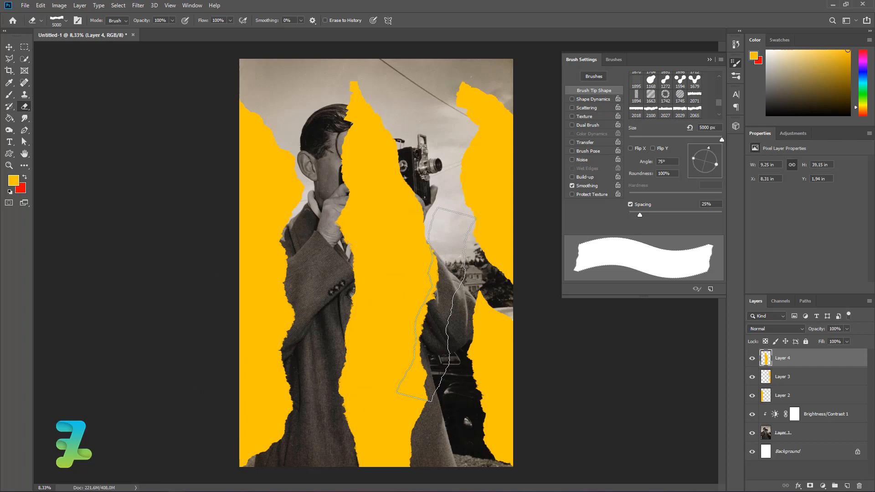
Tear the centre strip's right edge beside the camera at a 105° tip angle and move the strip to about X 9.19 in, Y 7.74 in
left_click_drag(712, 153, 702, 145)
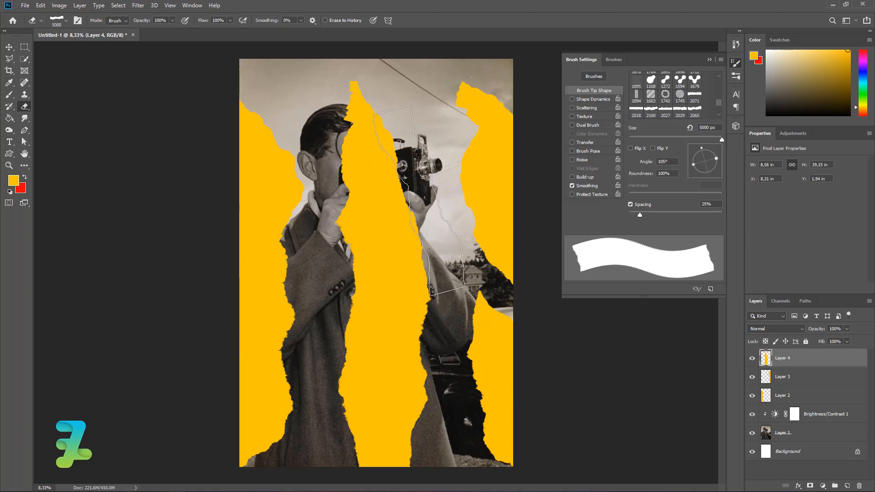
left_click_drag(422, 196, 432, 257)
left_click(429, 265)
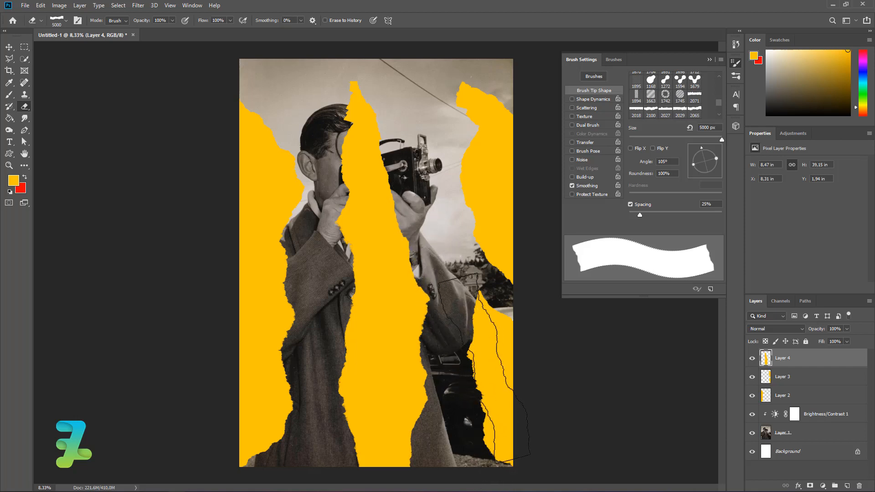
left_click(8, 46)
left_click_drag(381, 217, 389, 281)
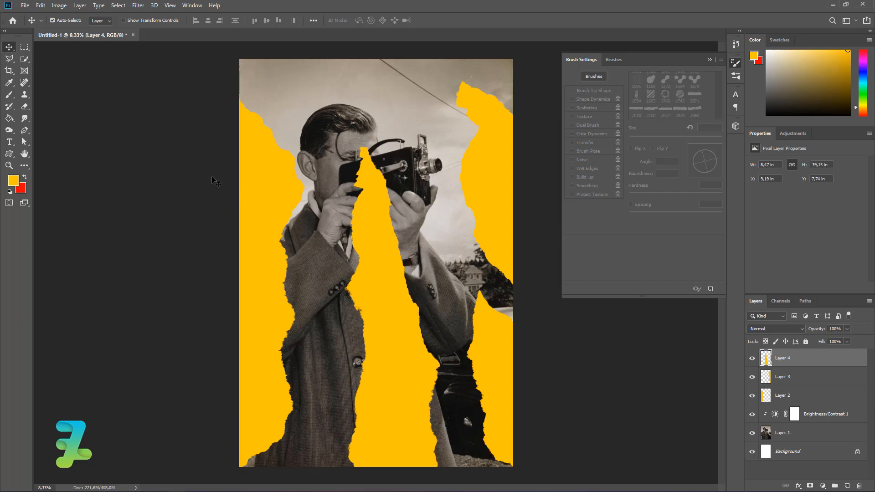
Switch to the Brush tool and choose the 01.psd torn paper brush
left_click(9, 95)
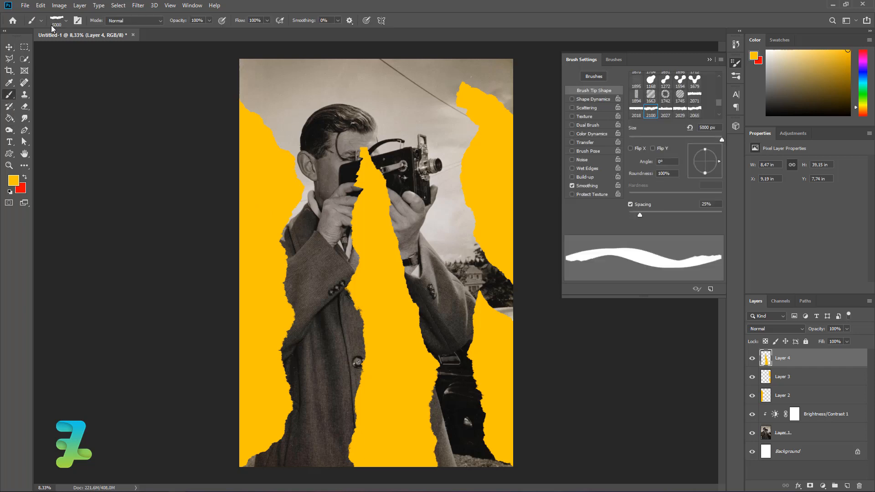
left_click(66, 21)
scroll(59, 114, "up", 2)
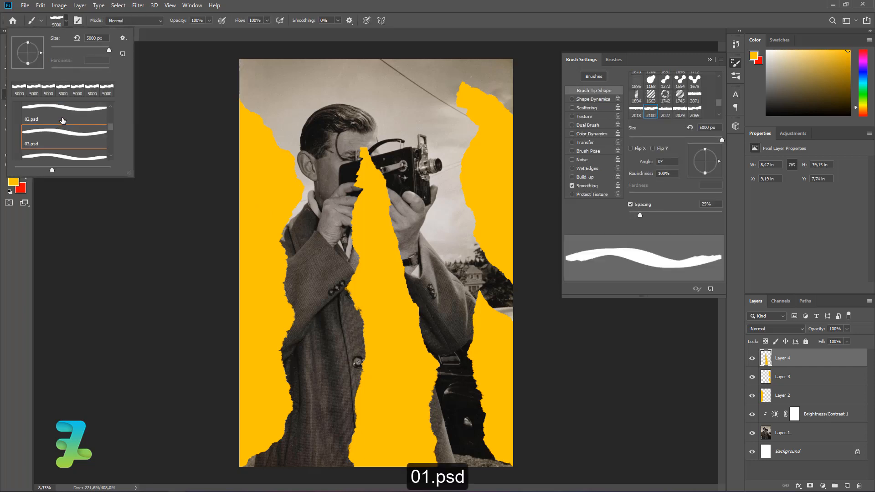
left_click(62, 122)
scroll(57, 121, "up", 1)
left_click(59, 108)
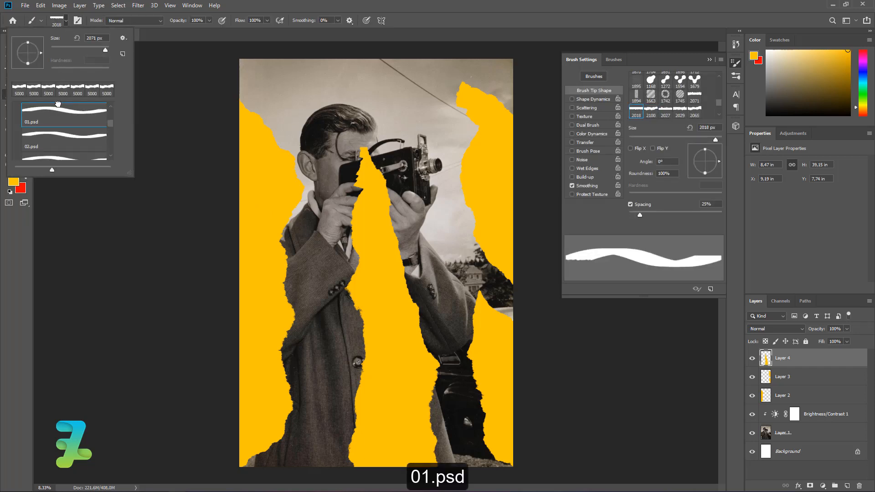
scroll(60, 126, "down", 1)
left_click(67, 20)
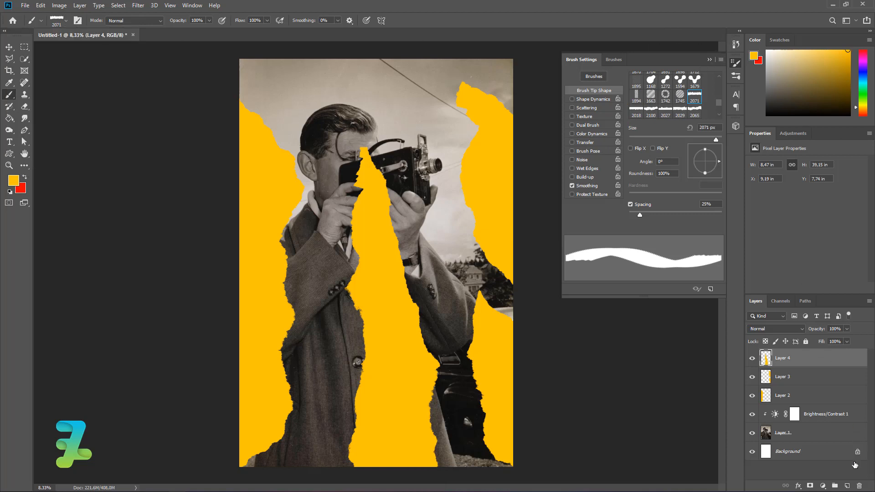
Add a new layer above Layer 4, close the brush settings and set the brush size to 5000 px
left_click(846, 485)
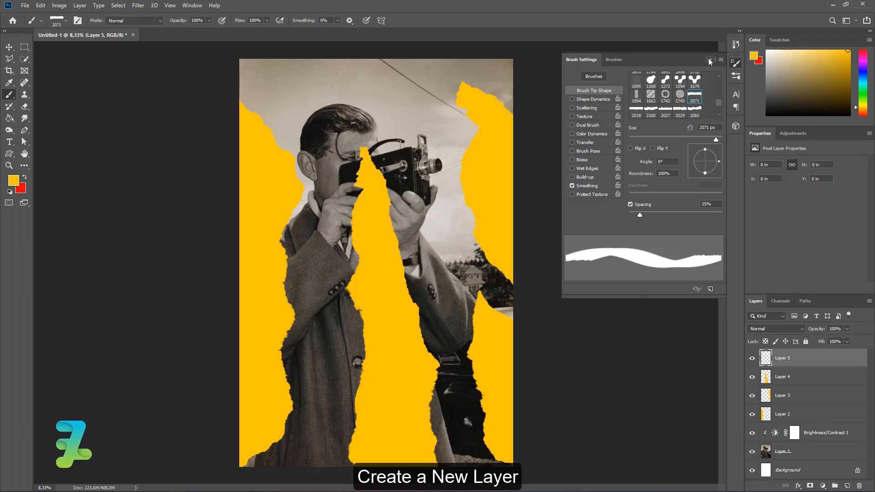
left_click(708, 60)
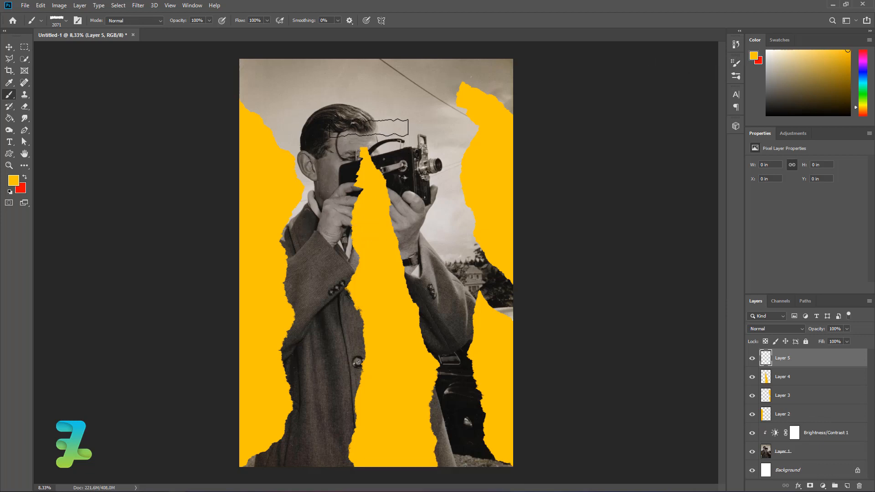
left_click(66, 20)
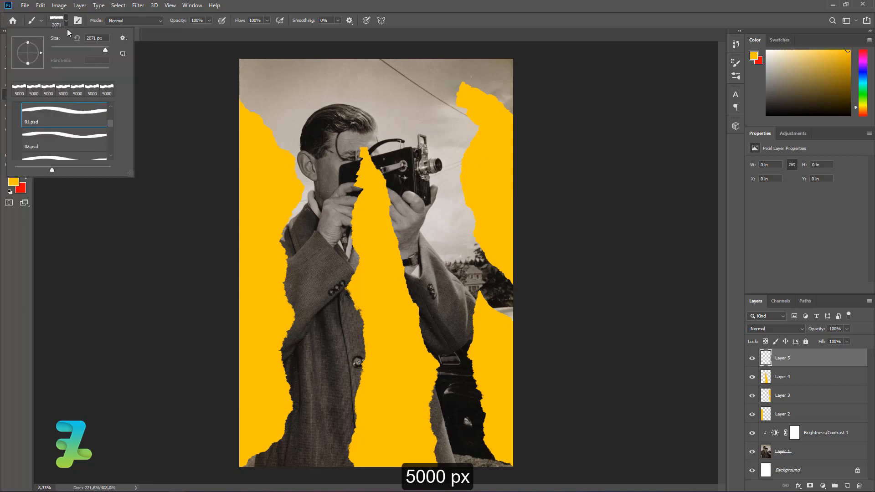
left_click(64, 21)
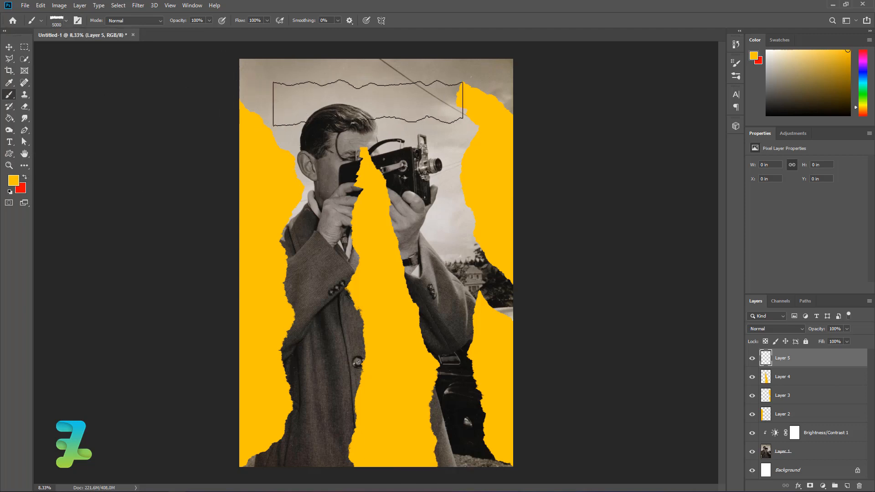
Stamp a yellow torn strip, rotate it -105° with Free Transform and place it over the lower coat, beside the centre strip
left_click(361, 102)
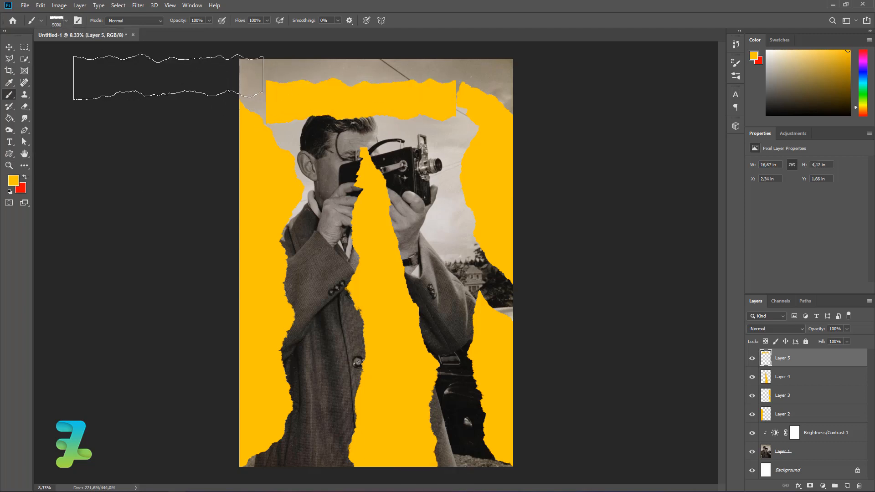
left_click(9, 47)
key("ctrl+t")
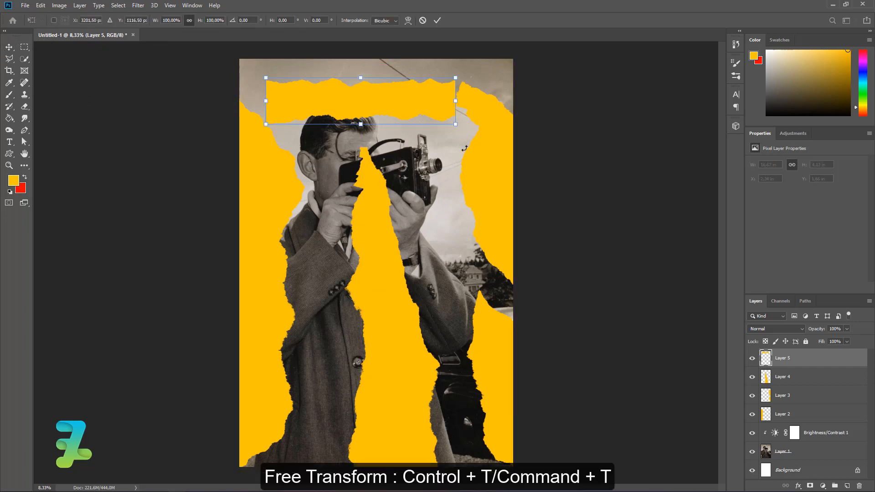
left_click_drag(465, 137, 327, 474)
left_click_drag(359, 341, 360, 324)
left_click_drag(342, 367, 353, 375)
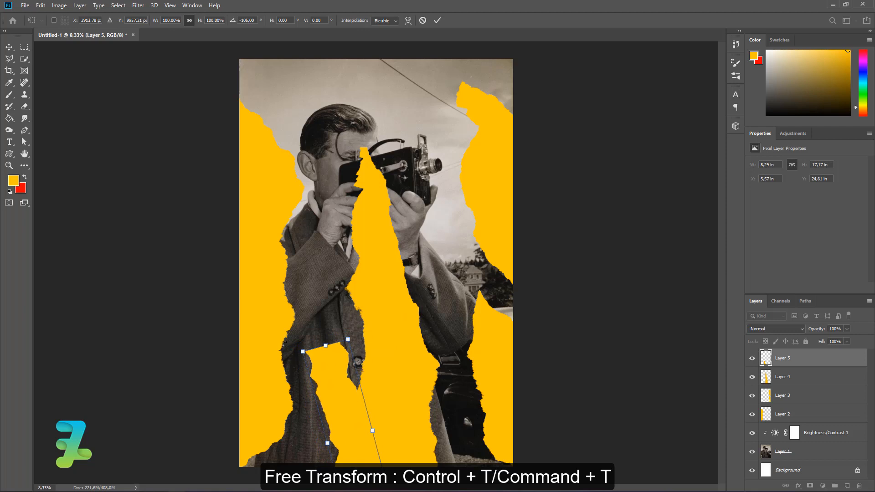
key("Return")
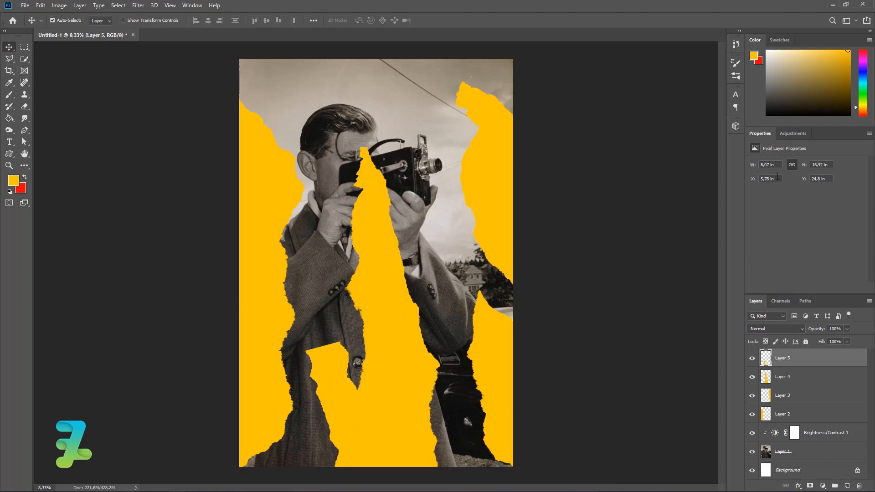
Set the Eraser tip angle to 60° and tear away the new strip's upper left corner
left_click(25, 106)
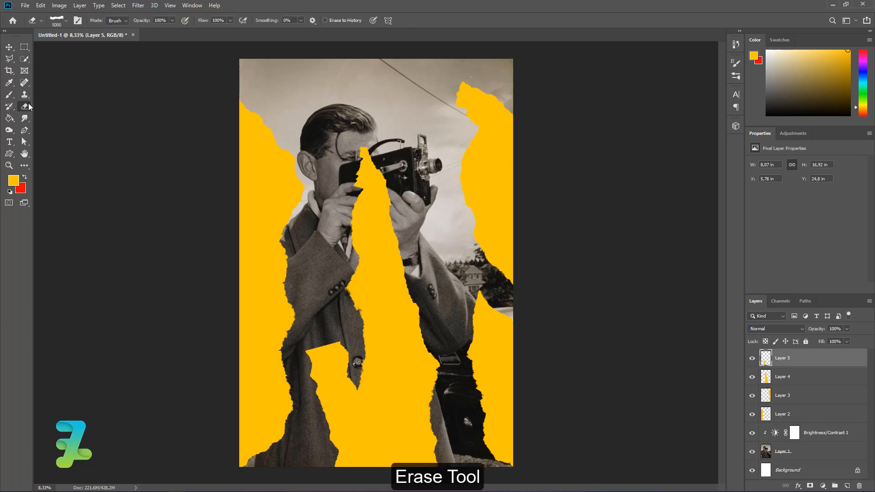
left_click(736, 62)
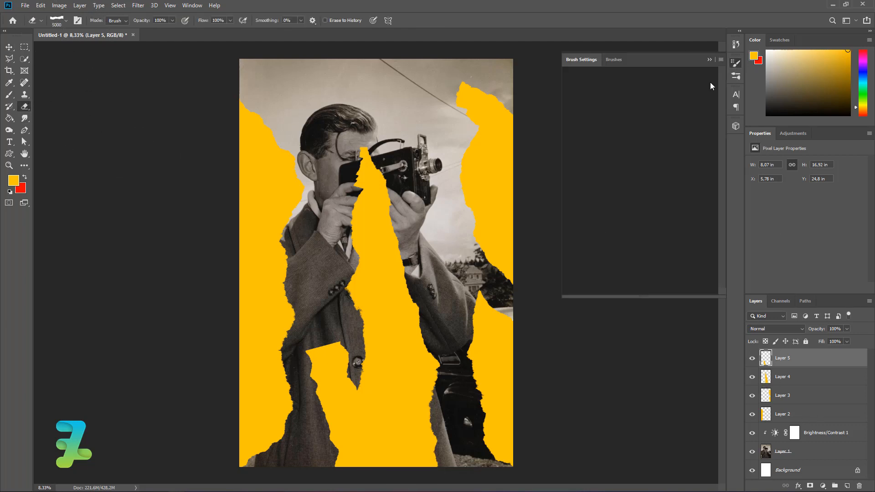
left_click_drag(690, 165, 709, 147)
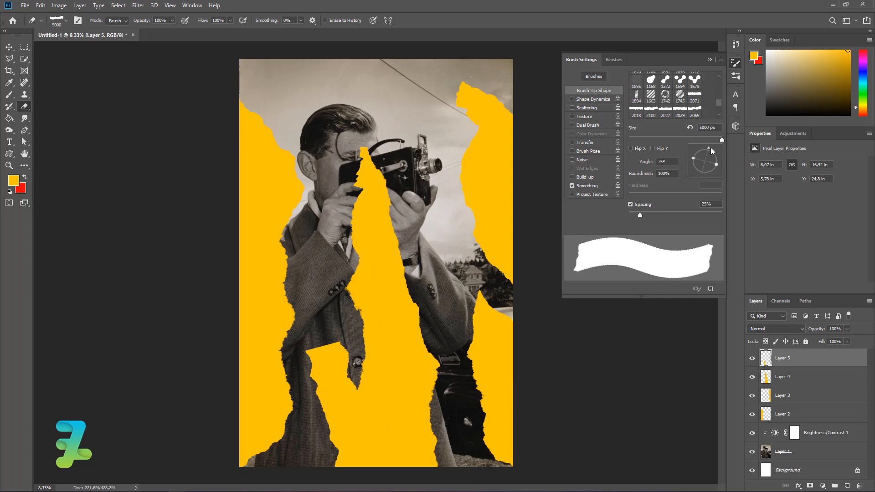
left_click(282, 379)
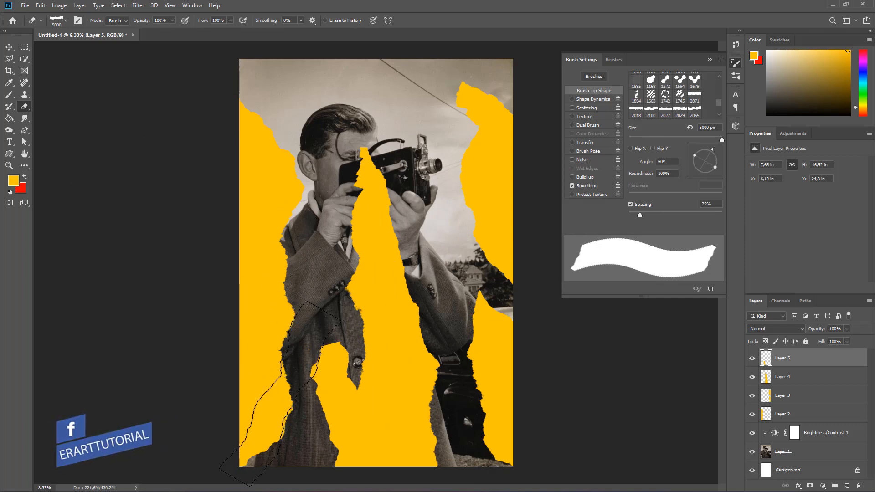
Set the eraser tip angle to 83° and tear the new strip's left edge down to the photo's bottom
left_click_drag(693, 158, 706, 147)
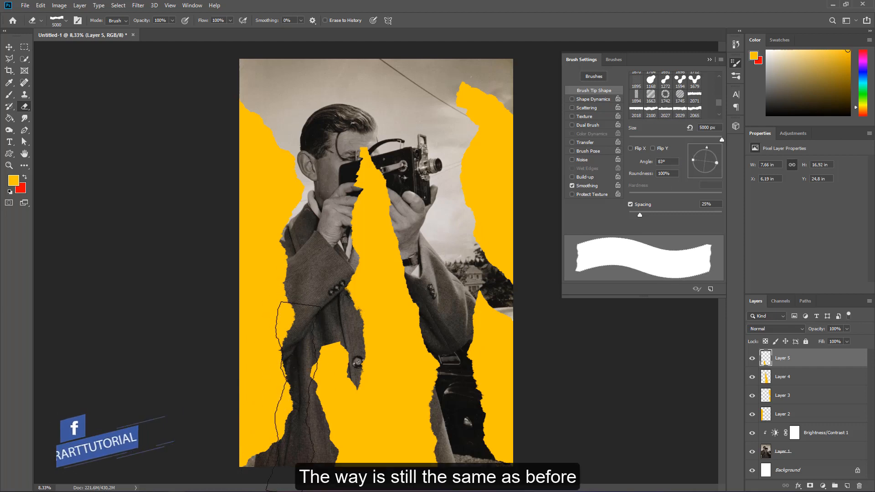
left_click(296, 404)
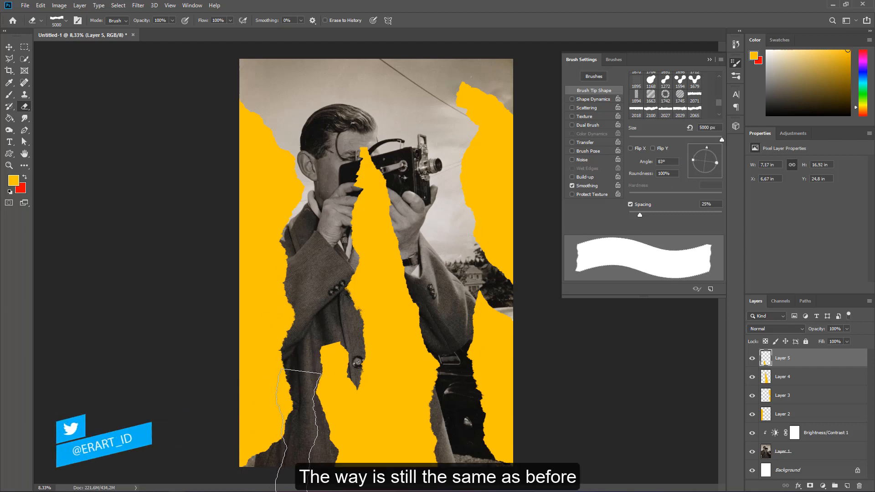
left_click(293, 469)
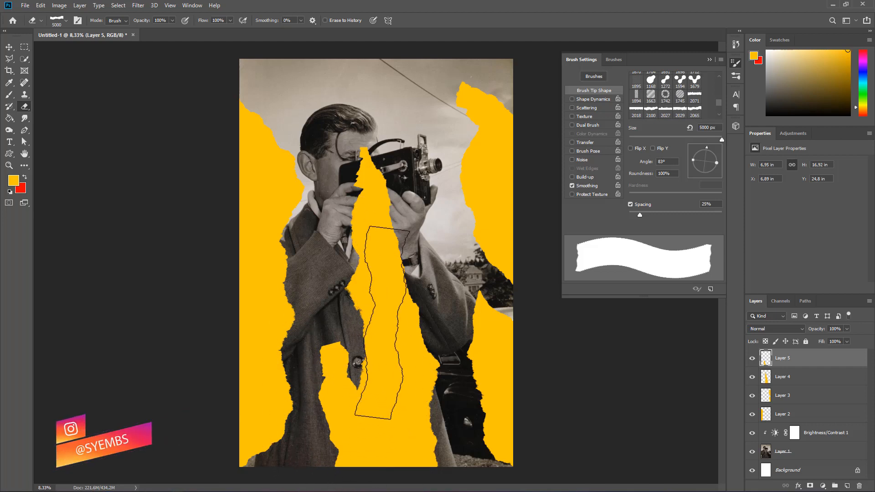
Tear the new strip's right side at 100° and its top diagonally at a 122° tip angle, and close the brush settings
left_click_drag(707, 148, 704, 149)
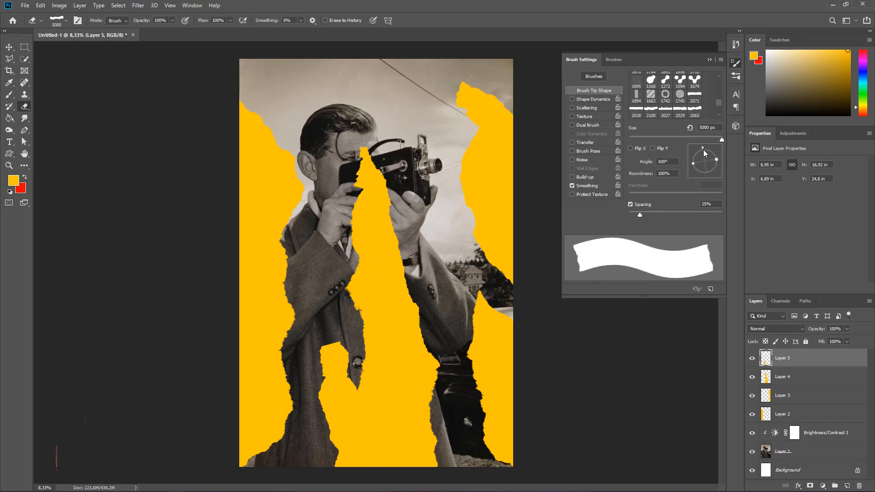
left_click(359, 380)
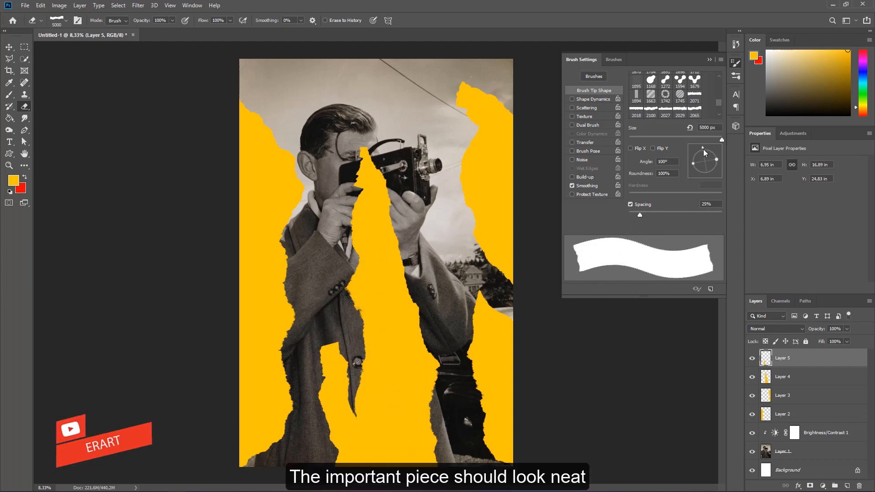
left_click_drag(703, 149, 698, 149)
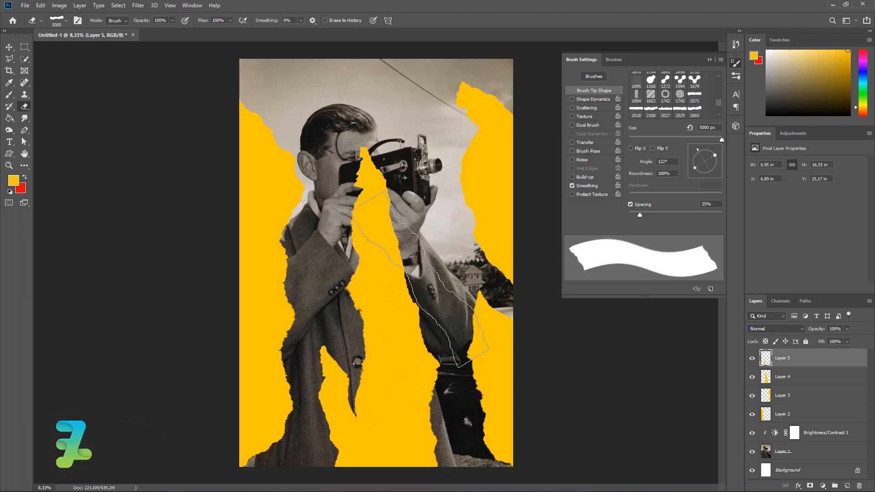
left_click(710, 60)
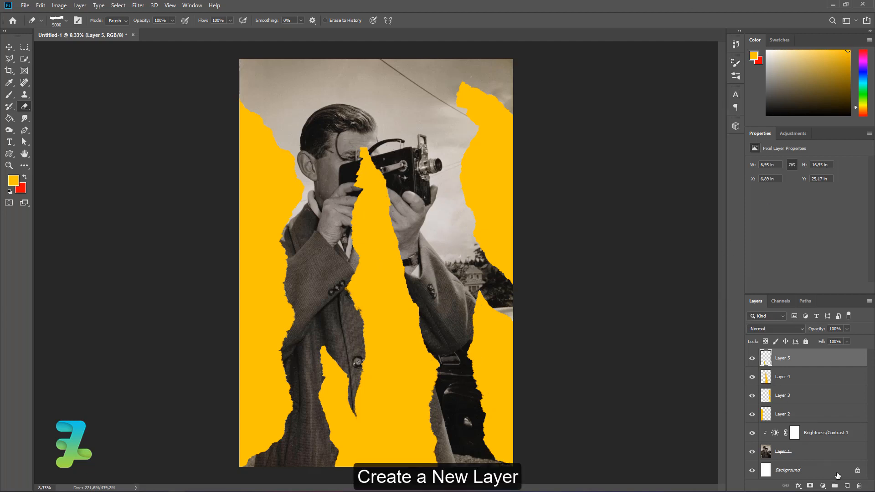
Create a new layer and set up the Brush tool with the 02.psd torn tip at 5000 px
left_click(846, 485)
left_click(9, 94)
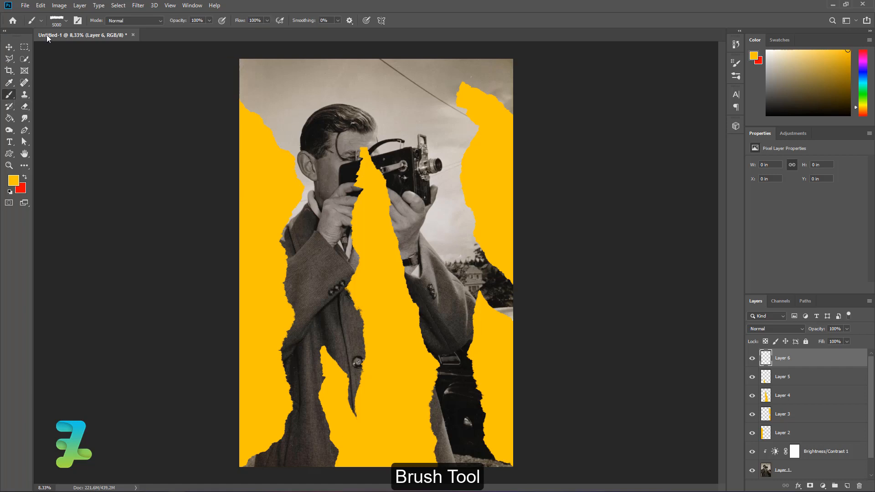
left_click(66, 20)
left_click(79, 136)
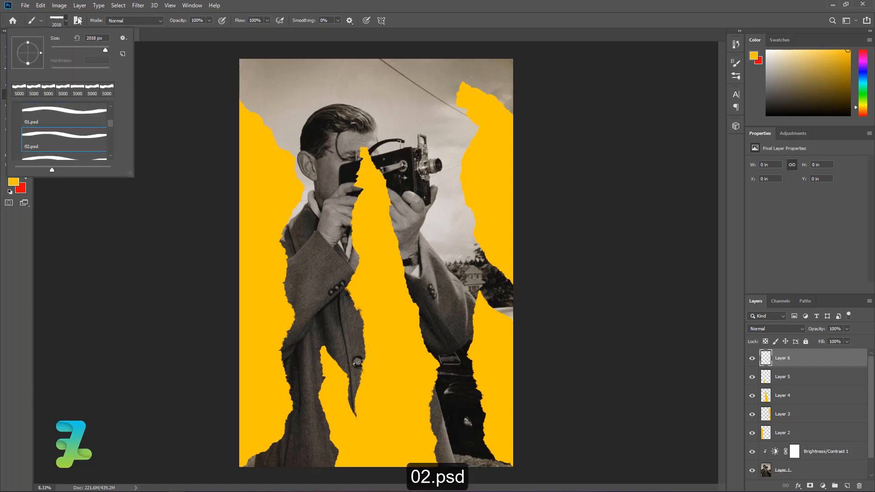
left_click(65, 21)
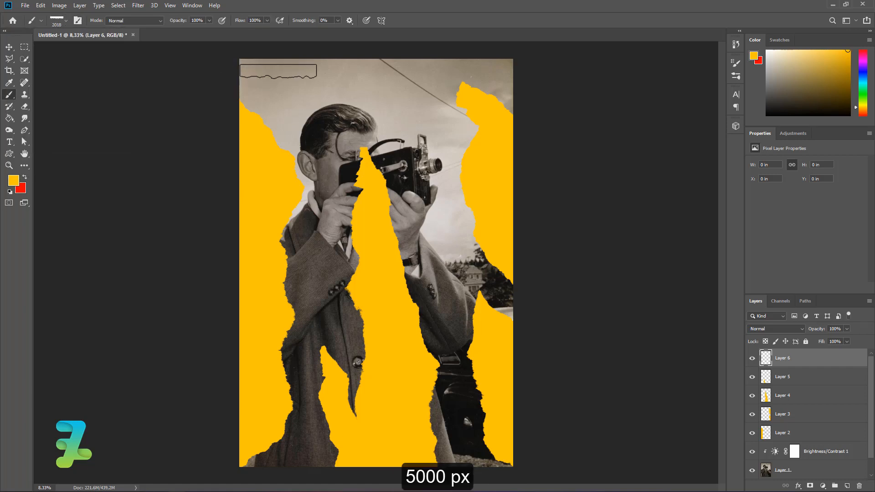
left_click(64, 21)
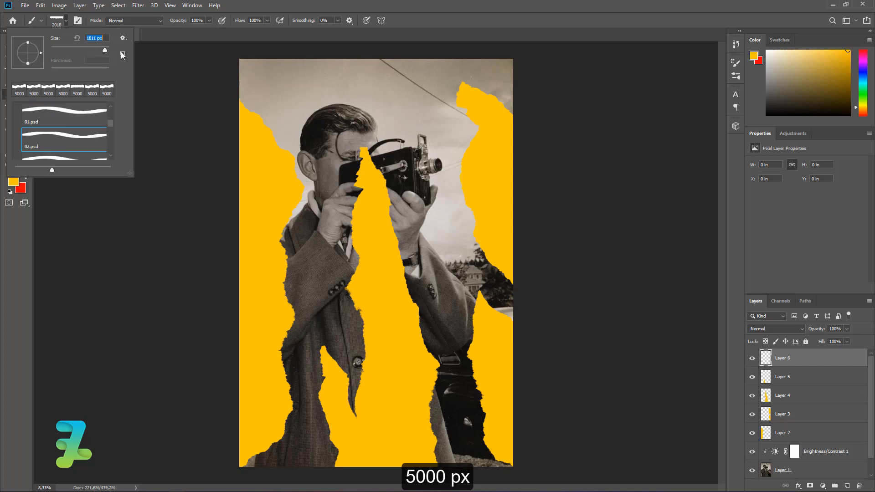
type("5000")
key("Return")
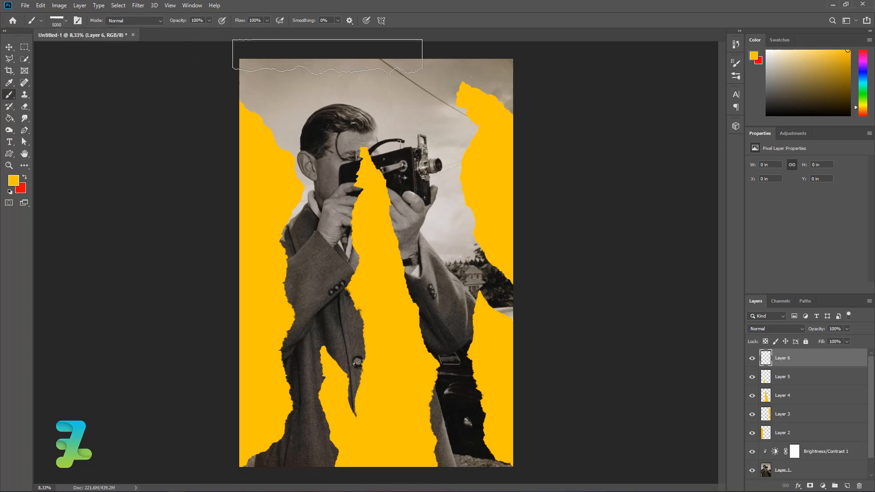
Stamp a yellow torn strip along the photo's top edge, scale it to about 155% to span the width, and move it up slightly
left_click(332, 55)
key("ctrl+t")
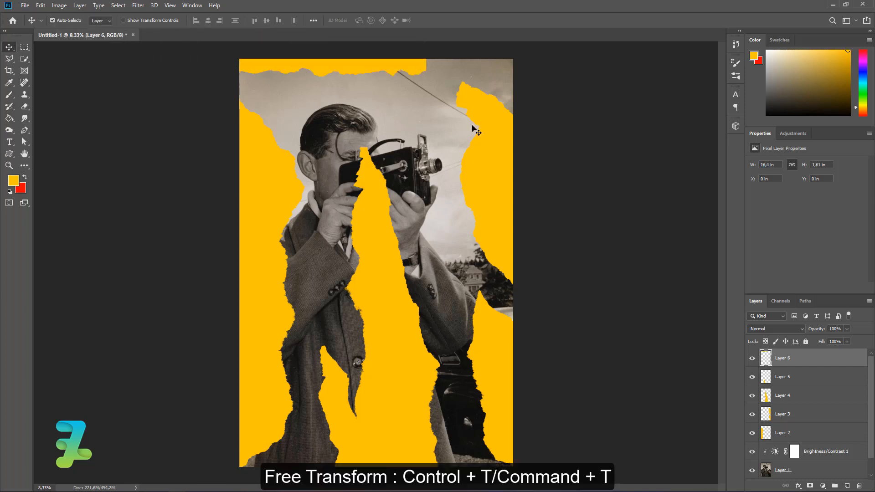
left_click_drag(427, 77, 531, 95)
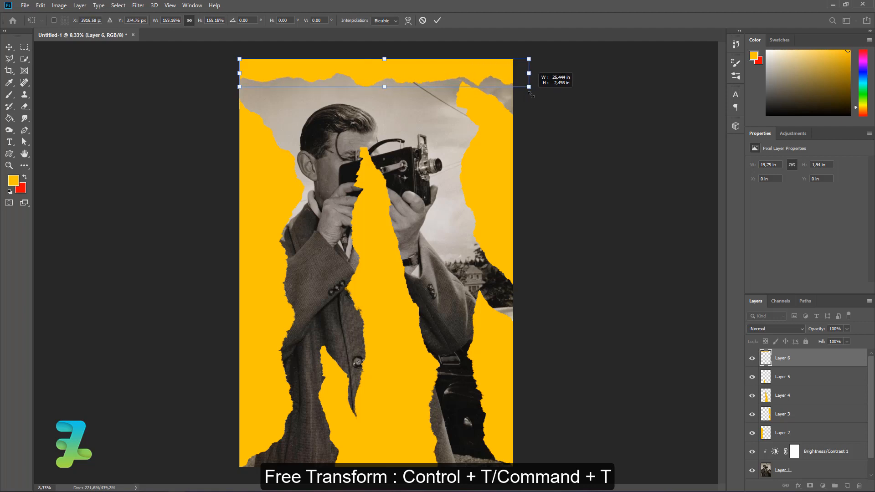
left_click(7, 46)
left_click_drag(400, 78, 391, 70)
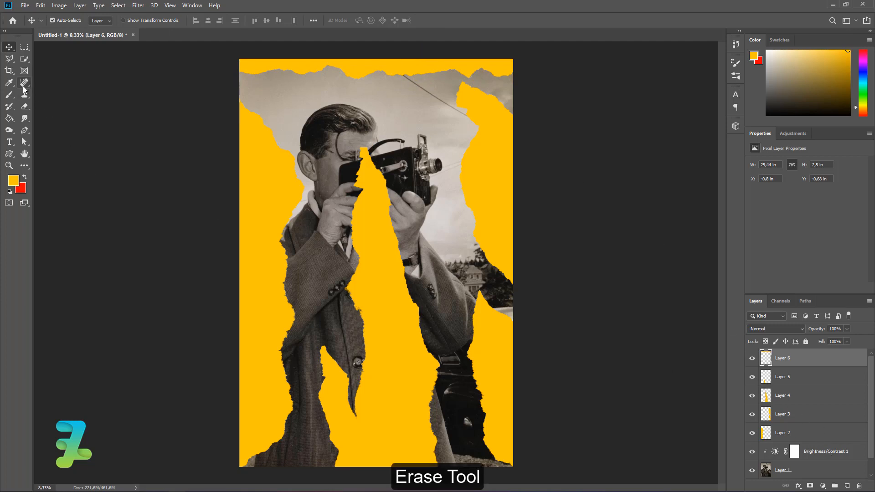
Tear away the top strip's left end, tear its right end with a 60° eraser tip, and close the brush settings
left_click(24, 106)
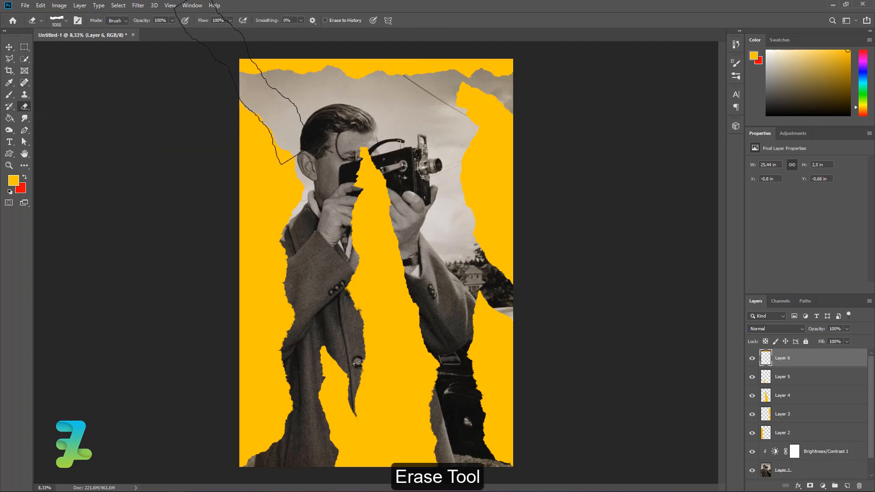
left_click(251, 94)
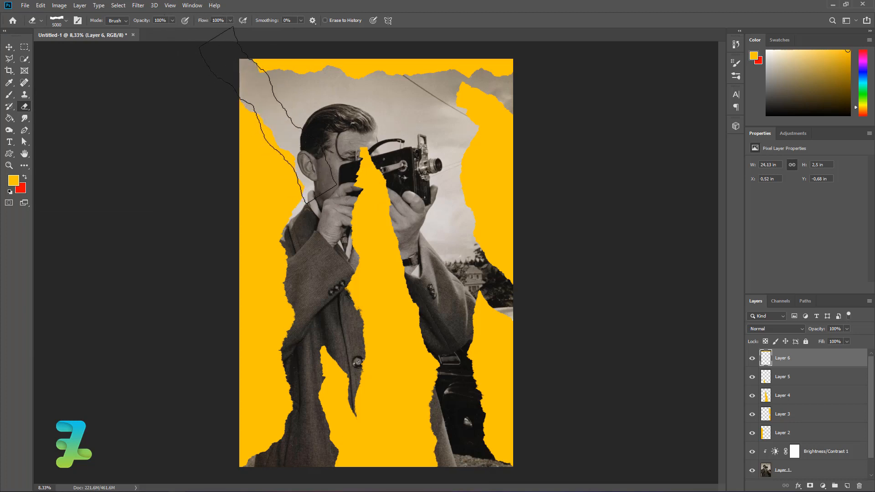
left_click(736, 63)
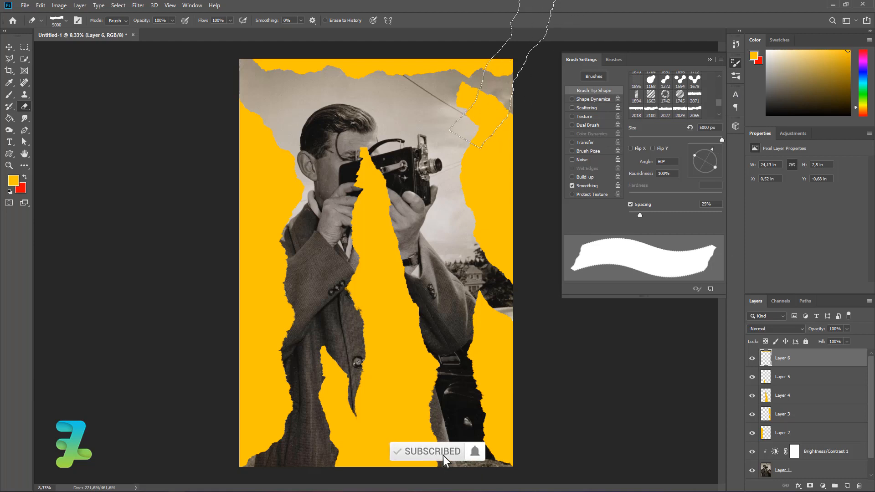
left_click(451, 140)
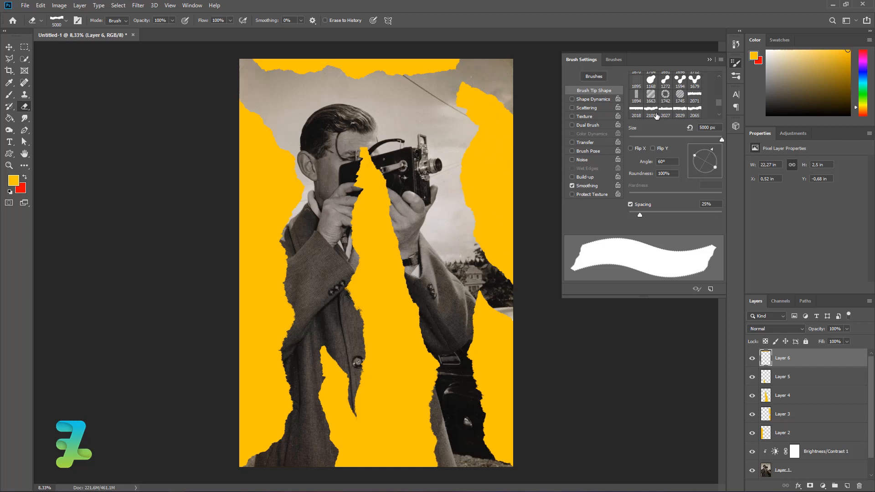
left_click(706, 57)
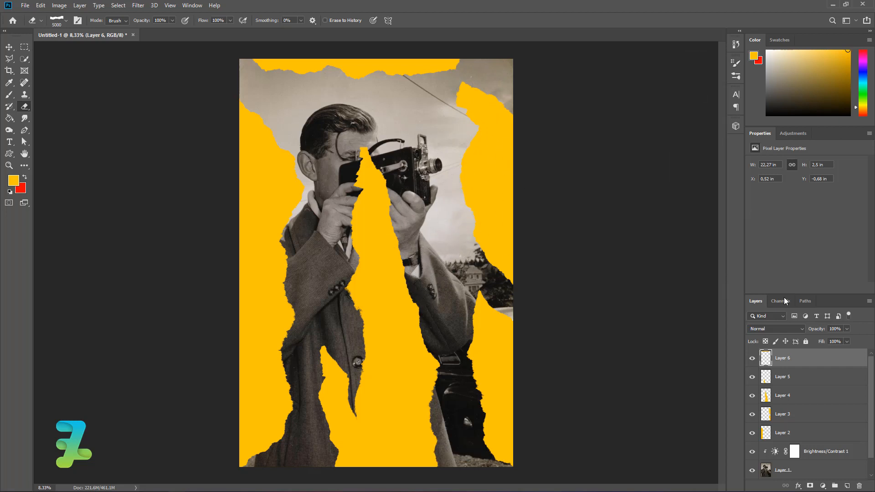
Group the five torn strip layers, Layer 2 to Layer 6, and duplicate the group
left_click(797, 436, "shift")
key("ctrl+g")
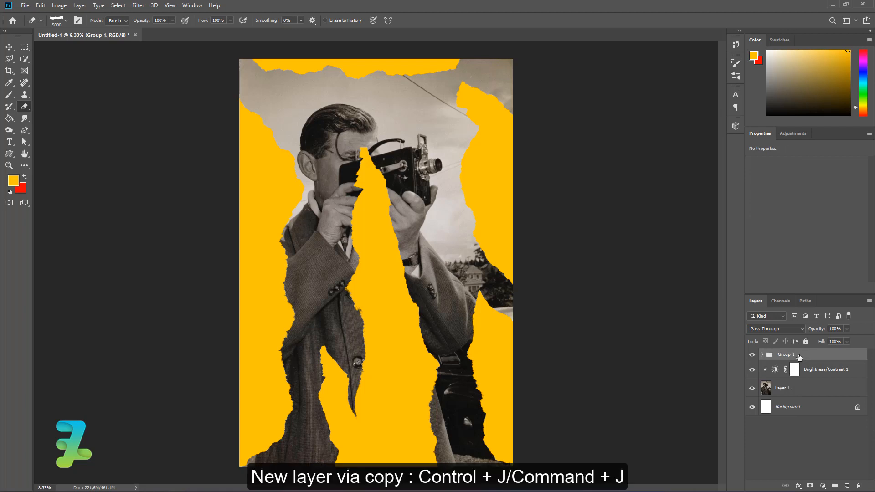
key("ctrl+j")
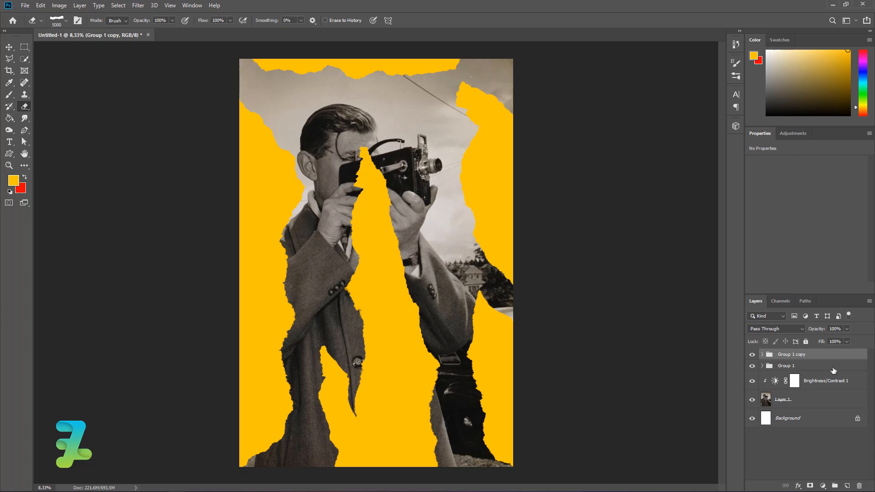
Add a white Color Overlay to the lower group, Group 1
left_click(834, 366)
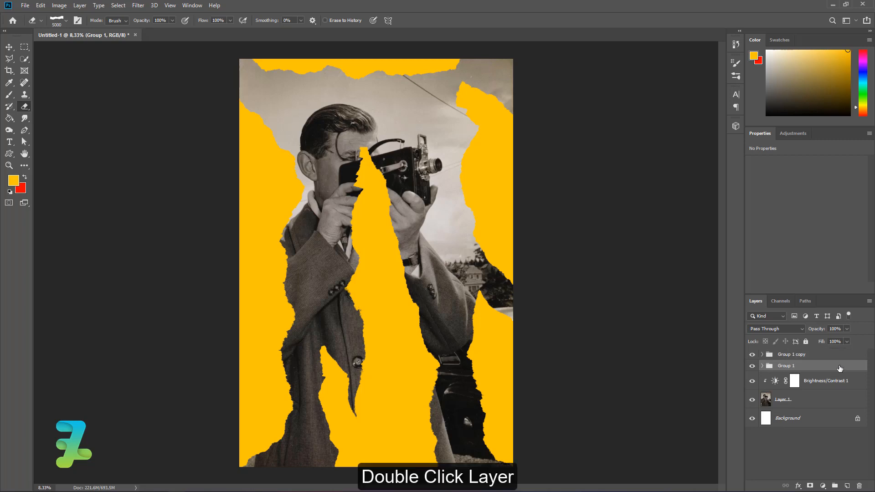
double_click(839, 368)
left_click(478, 359)
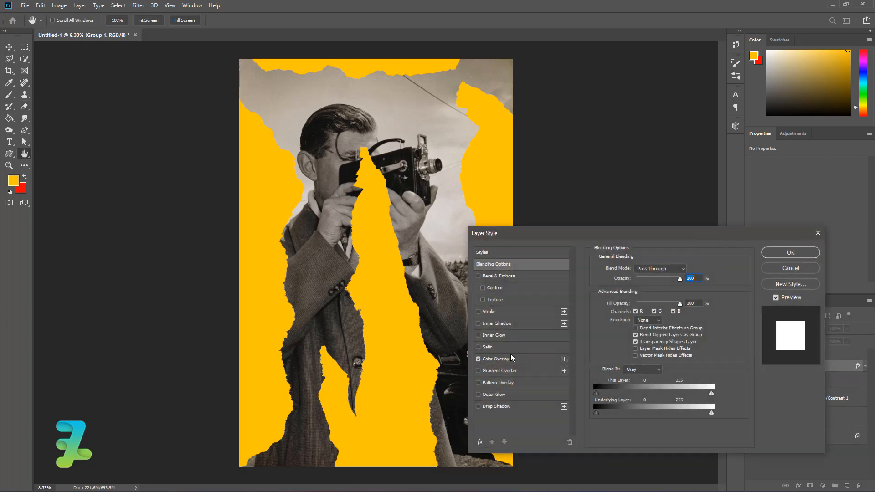
left_click(791, 253)
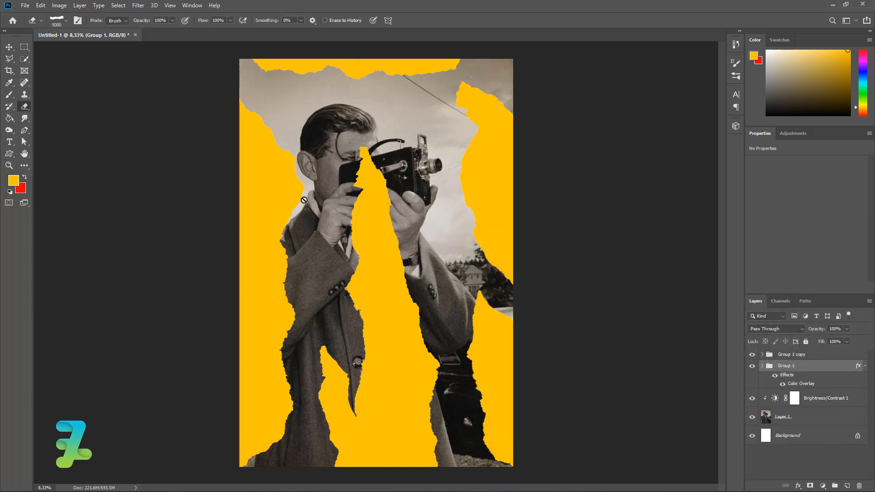
Offset the white Group 1, scale it to about 105% with Free Transform, and shift it about 0.48 in down behind the yellow strips
left_click(8, 47)
left_click_drag(362, 199, 360, 197)
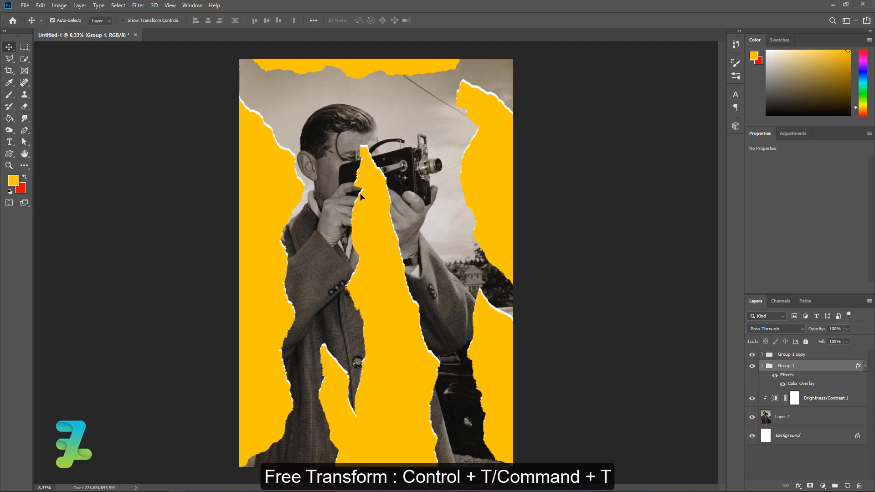
key("ctrl+t")
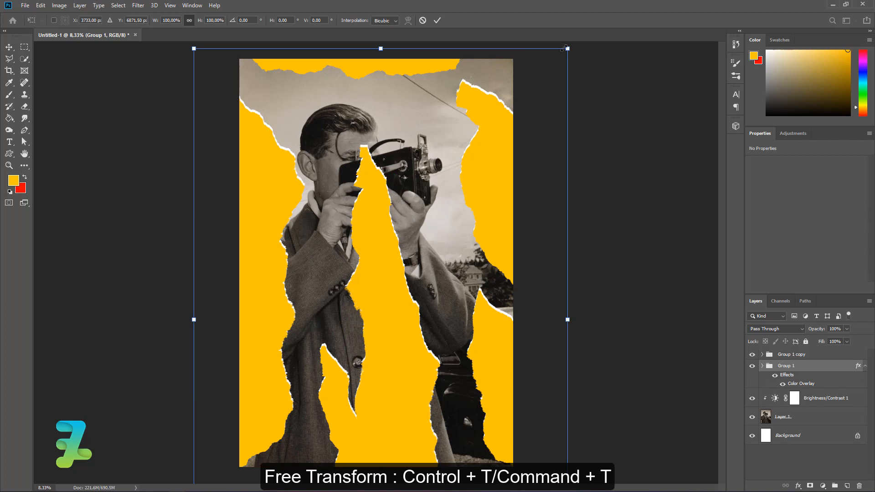
left_click_drag(565, 48, 575, 36)
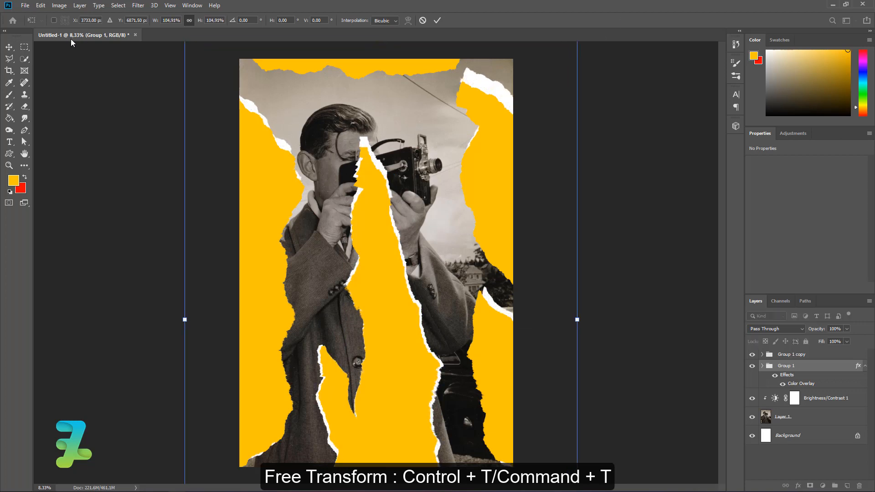
key("Return")
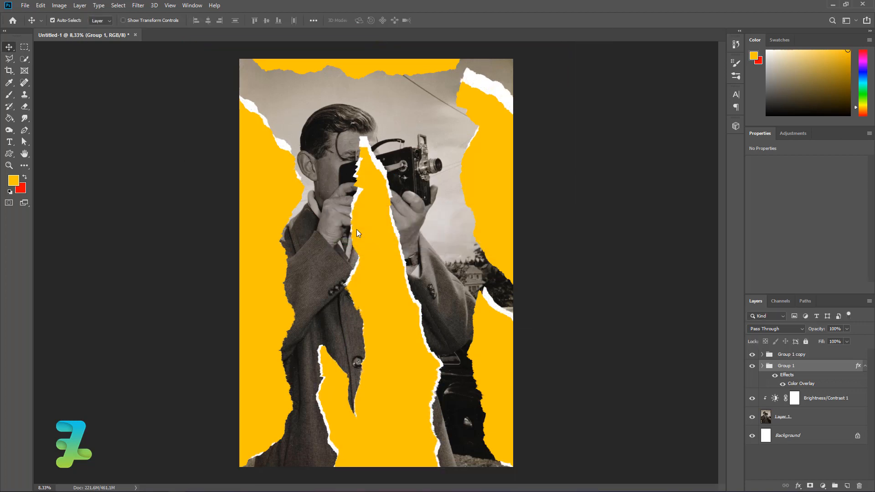
left_click_drag(365, 225, 365, 230)
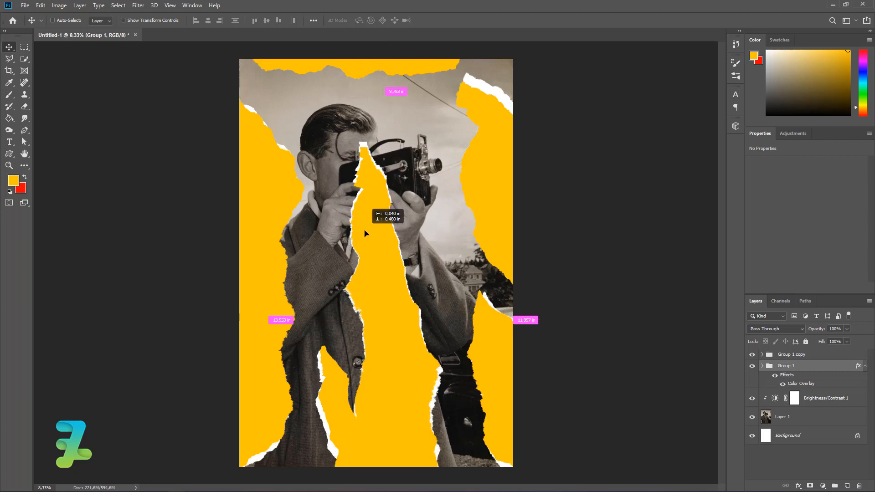
left_click_drag(365, 233, 364, 234)
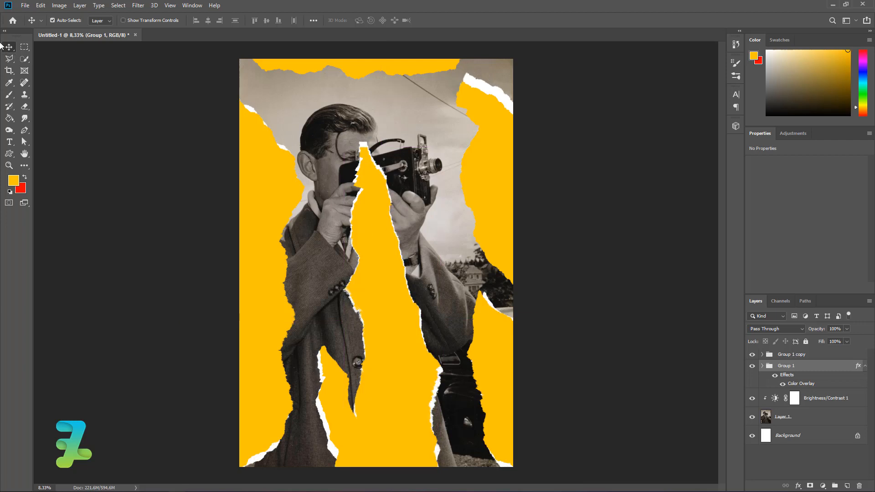
Inside Group 1, shift Layer 2 right and Layer 3 up and left to expose white torn edges beside the outer yellow strips
left_click(760, 366)
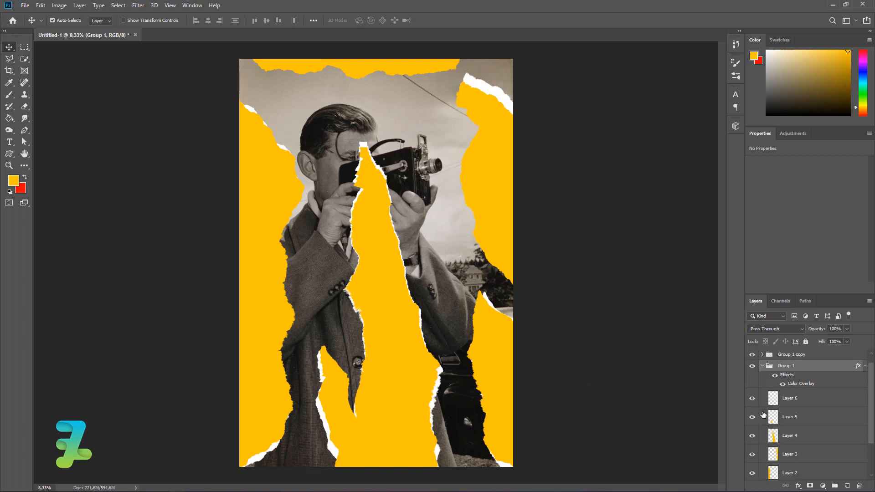
scroll(763, 415, "down", 1)
left_click(775, 451)
left_click_drag(292, 289, 274, 290)
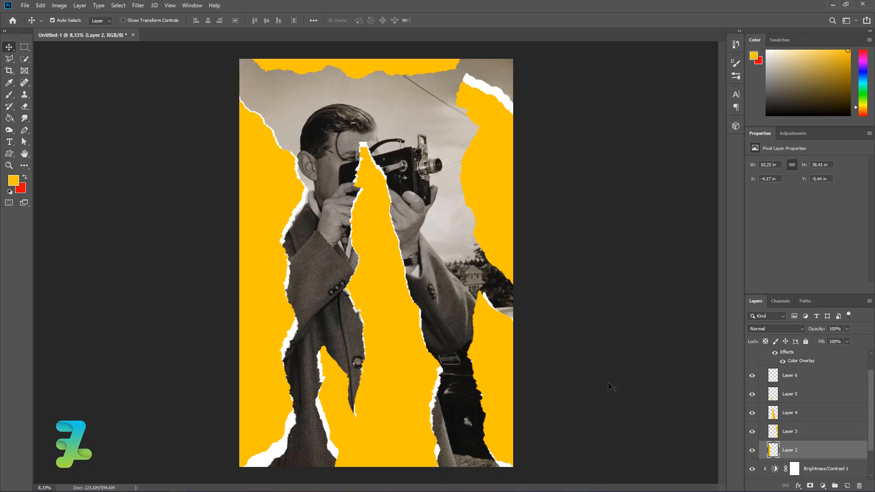
left_click(772, 430)
left_click_drag(487, 355, 482, 352)
Thin the white edge around the top of Group 1's Layer 3 with the Eraser, using tip angles of 150°, 75° and 165°
left_click(24, 106)
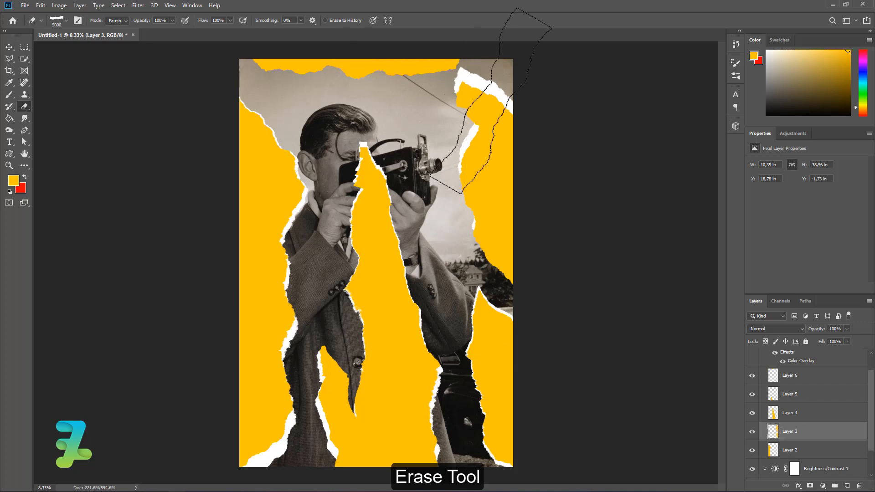
left_click(739, 64)
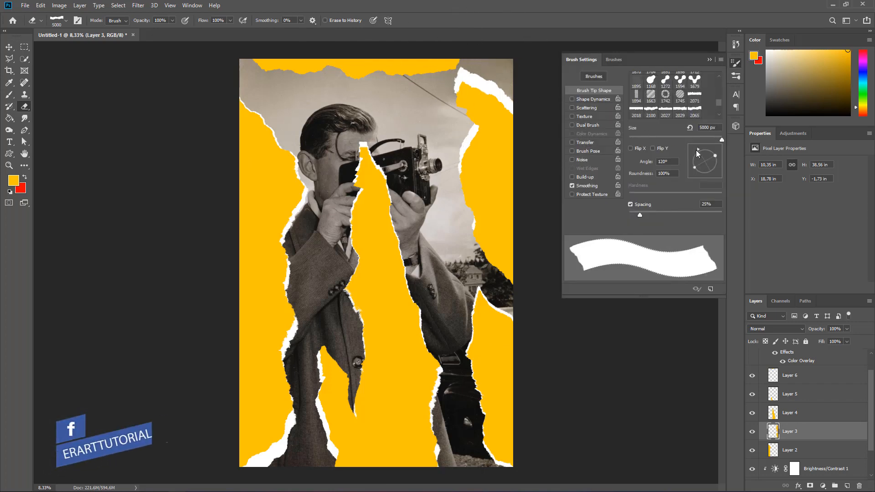
left_click_drag(697, 149, 692, 154)
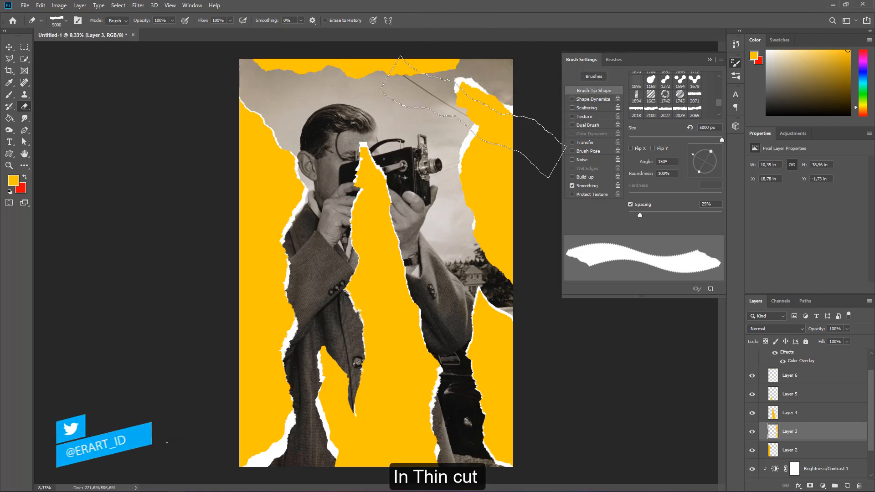
mouse_move(694, 154)
left_mouse_down()
mouse_move(721, 156)
mouse_move(712, 139)
left_mouse_up()
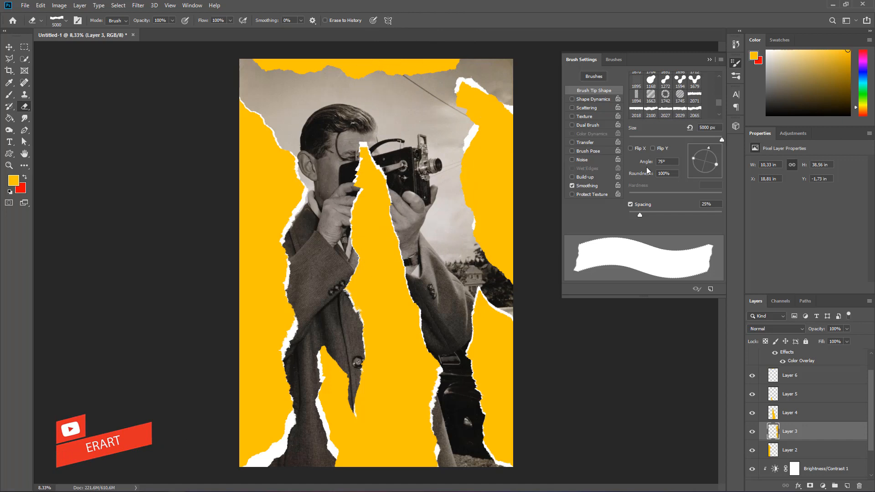
mouse_move(707, 153)
left_mouse_down()
mouse_move(690, 149)
mouse_move(691, 158)
left_mouse_up()
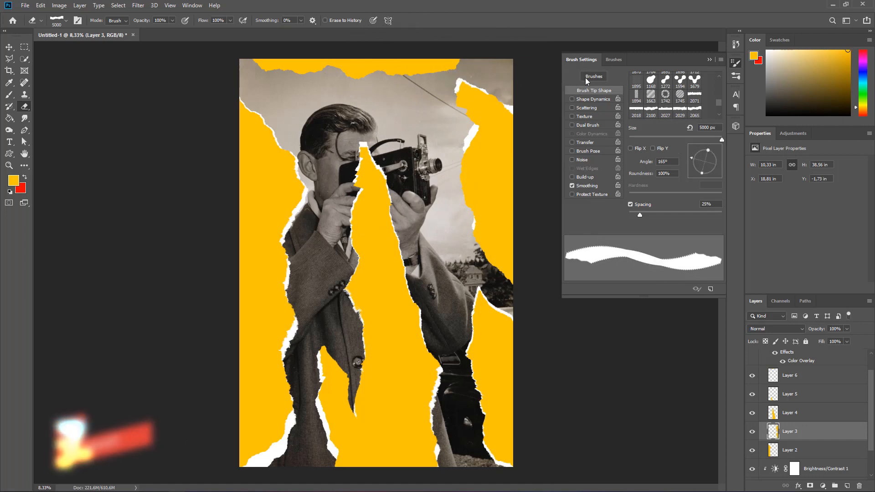
Move Group 1's Layer 6 about 0.92 in down to expose a white edge under the top strip, and close the brush settings
left_click(8, 47)
left_click(773, 376)
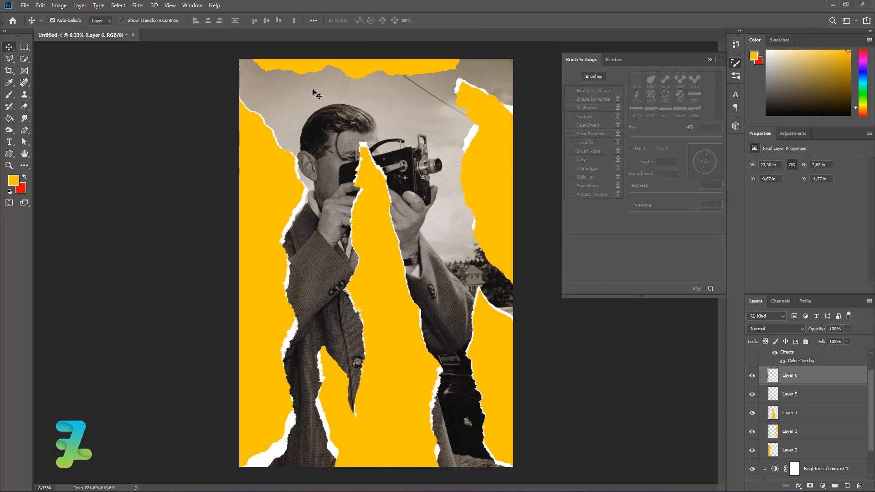
left_click_drag(340, 75, 334, 83)
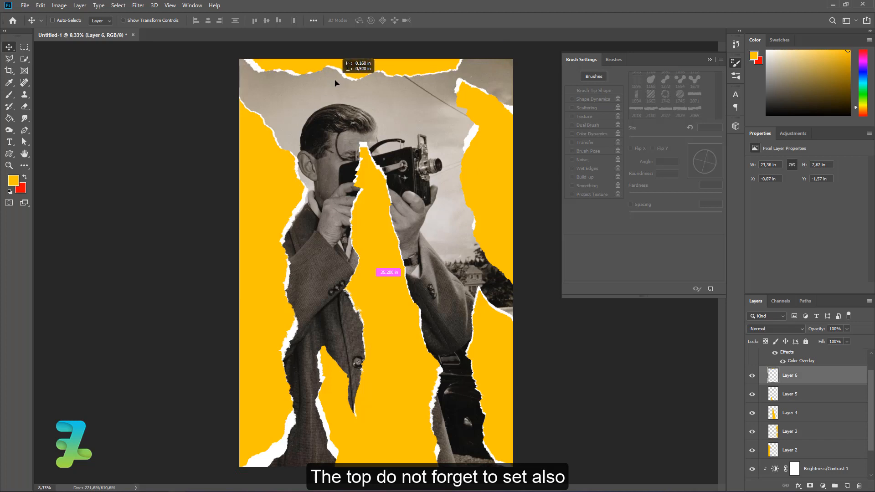
left_click_drag(335, 83, 335, 83)
left_click(708, 60)
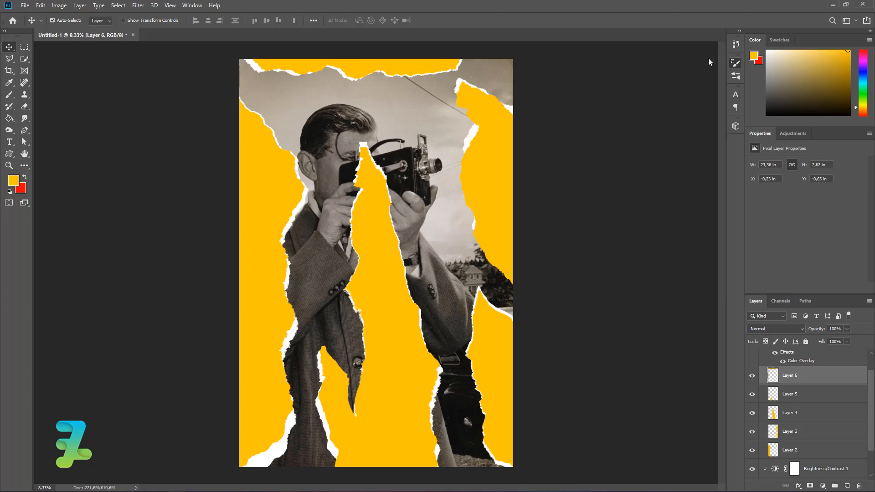
scroll(773, 388, "up", 2)
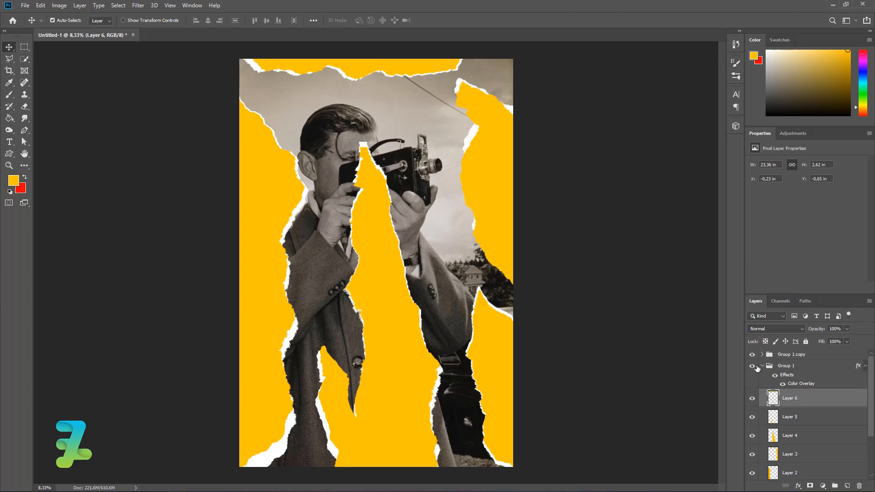
Collapse Group 1, add a new layer above Group 1 copy, and fill it with the yellow foreground colour
left_click(762, 366)
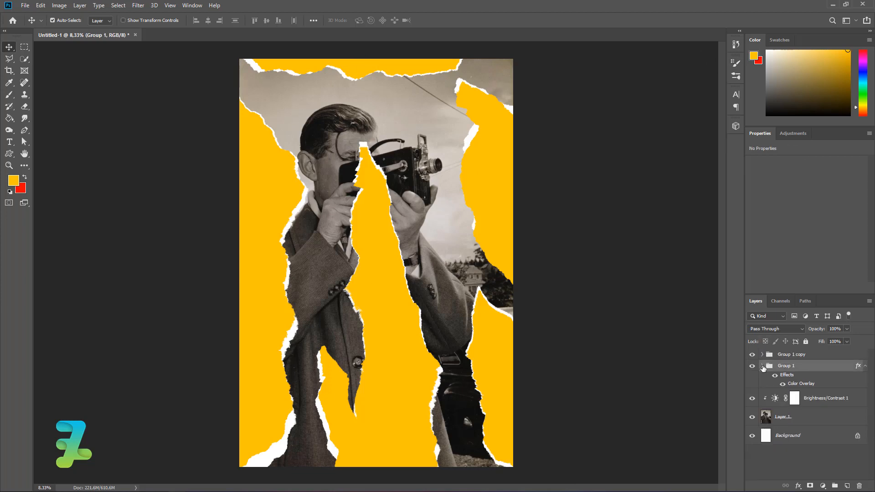
left_click(798, 357)
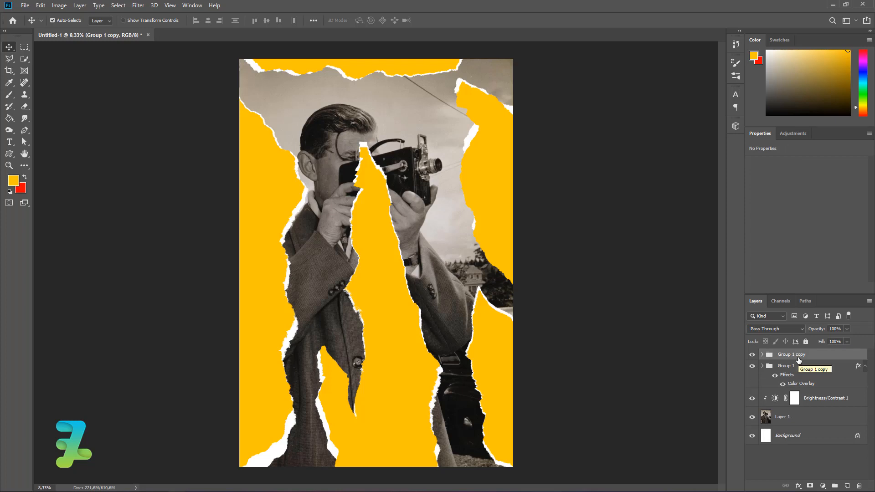
left_click(845, 486)
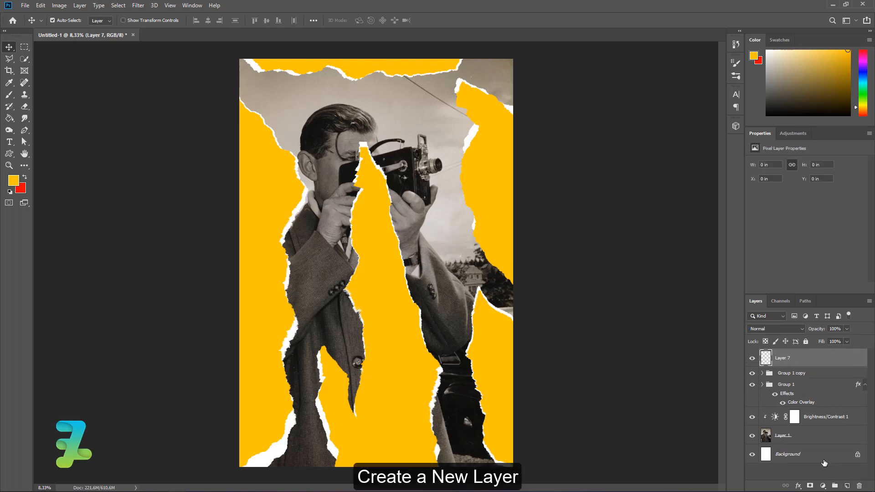
key("g")
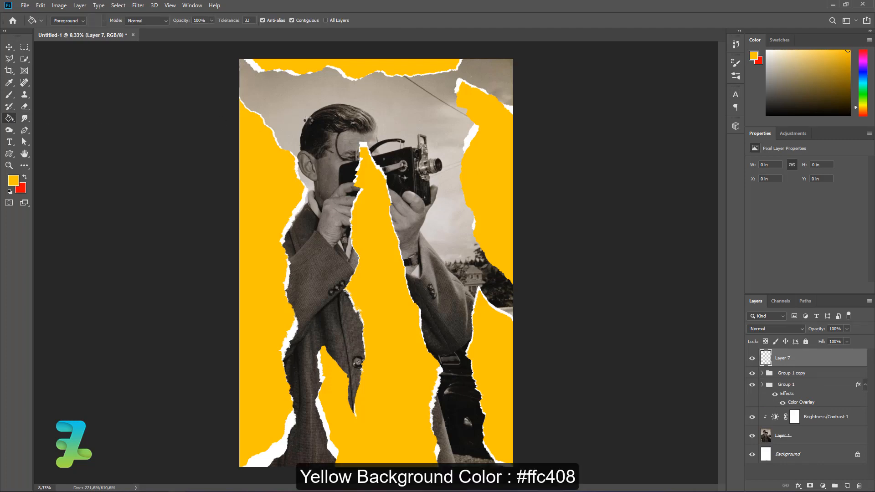
left_click(308, 120)
left_click(8, 49)
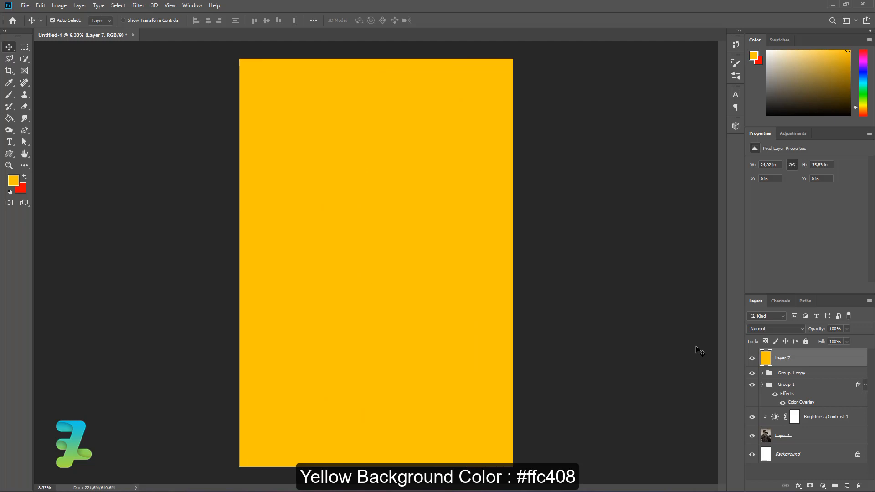
Clip Layer 7 to Group 1 copy, convert it to a Smart Object, and open its contents for editing
right_click(816, 362)
left_click(752, 281)
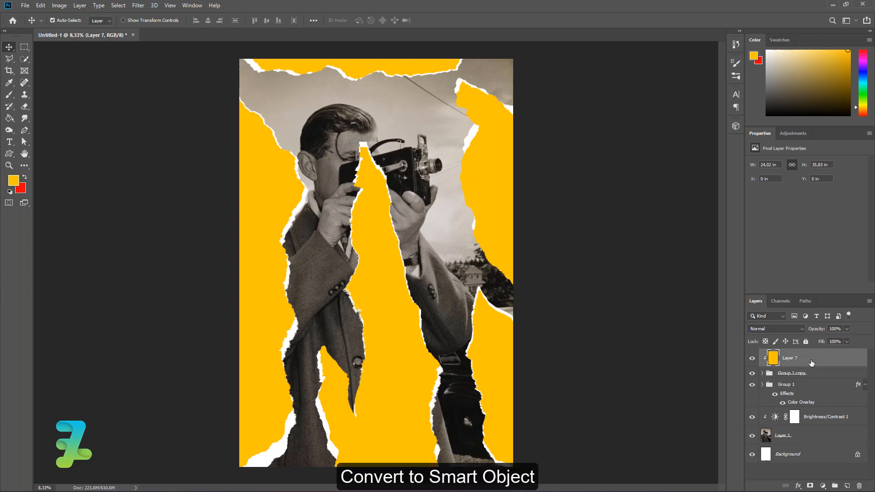
right_click(815, 363)
left_click(754, 233)
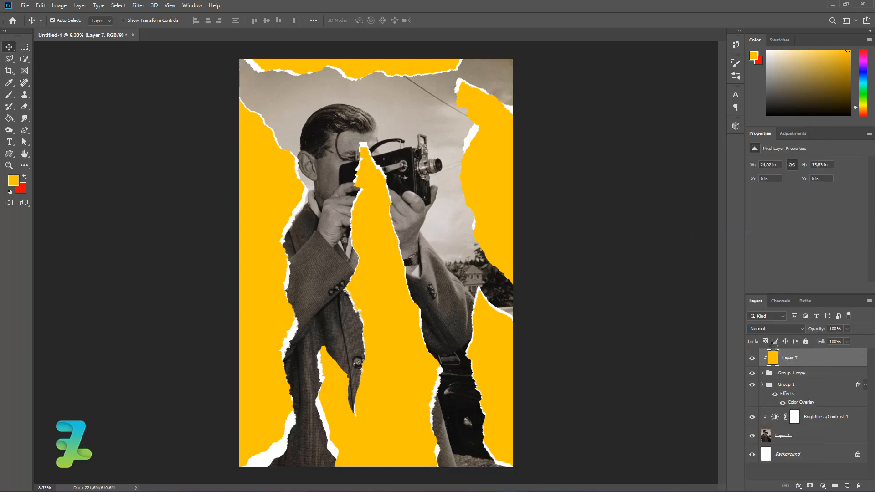
double_click(773, 358)
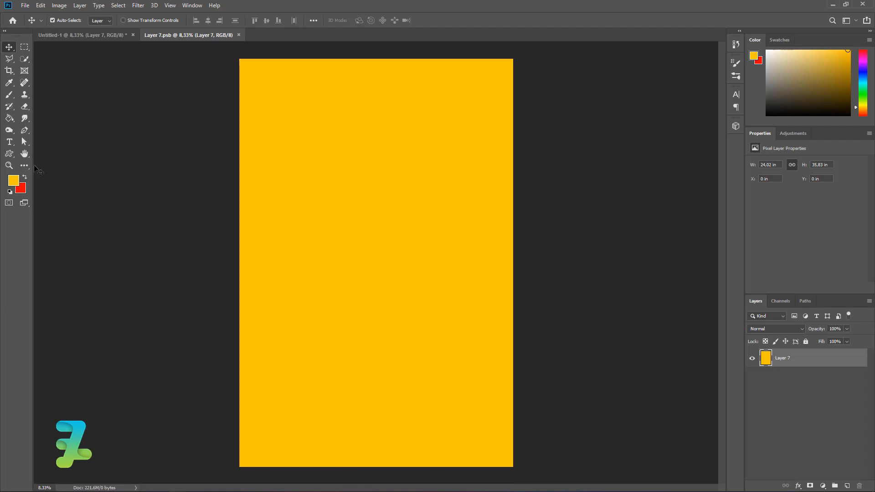
Choose the Rectangle tool and set the foreground colour to black, #000000
left_click_drag(9, 154, 23, 154)
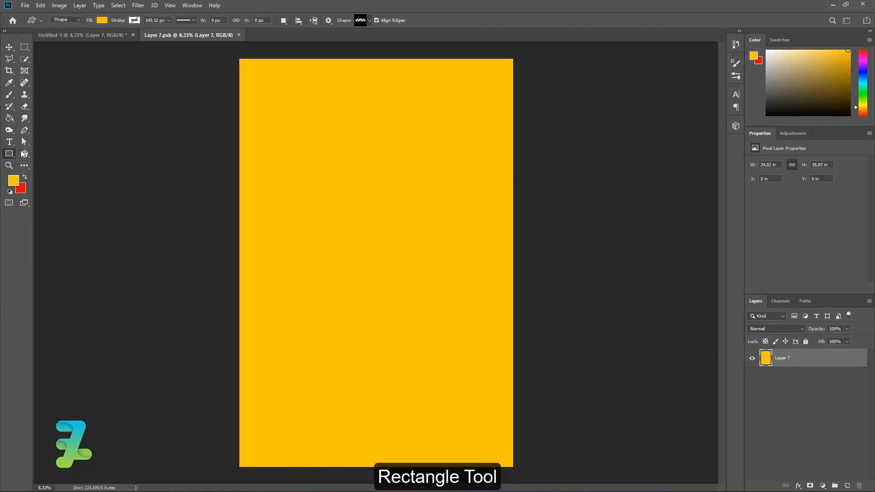
right_click(12, 156)
left_click(23, 154)
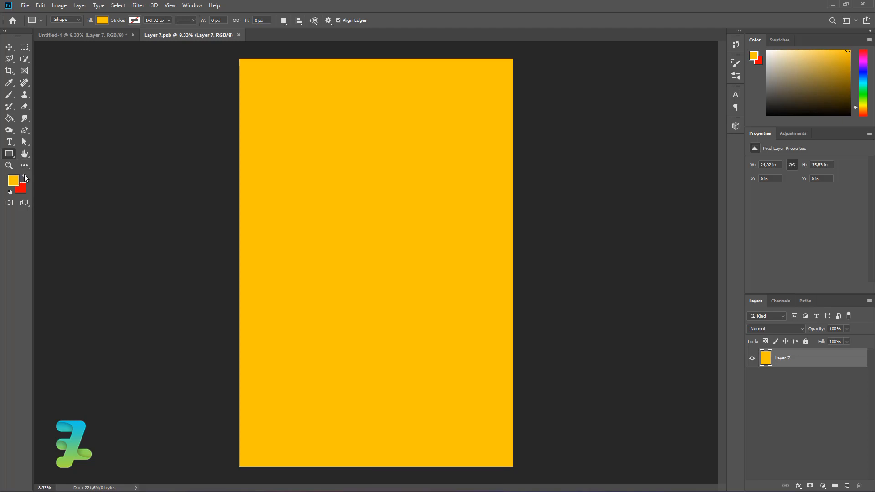
left_click(22, 179)
left_click(13, 180)
type("000000")
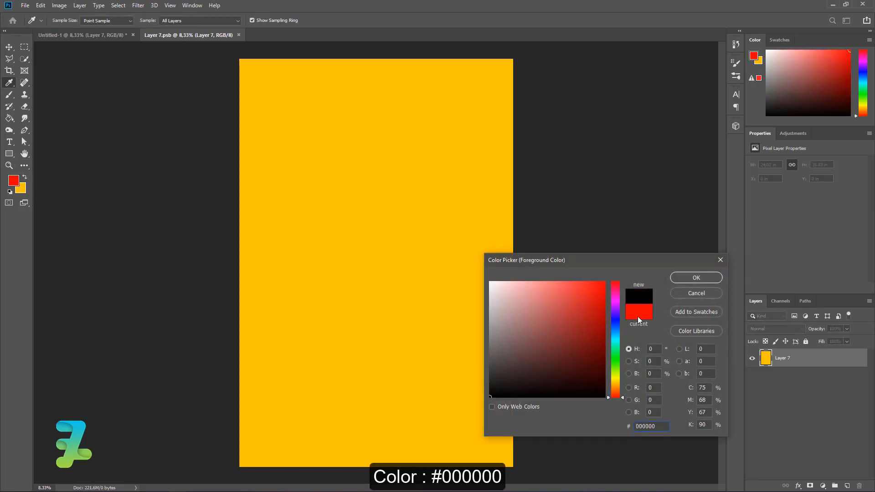
left_click(695, 278)
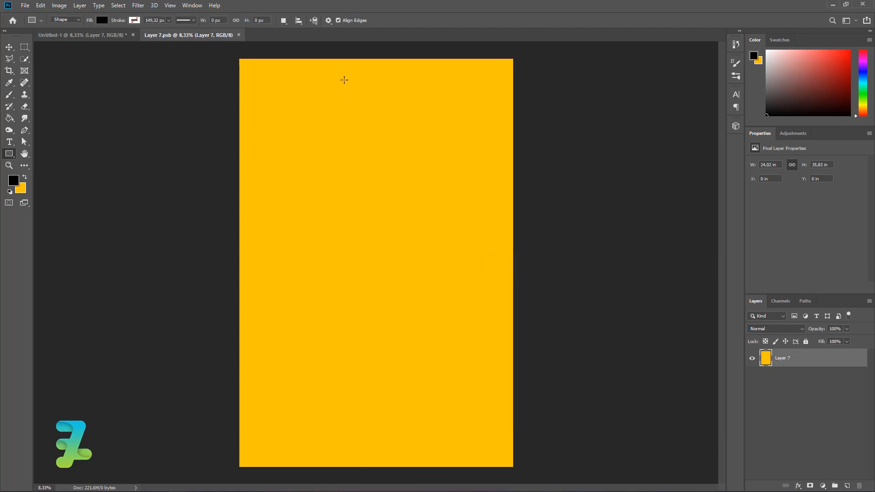
Draw a thin black vertical rectangle about 25 px wide over the full canvas height and centre it on the canvas
left_click_drag(372, 62, 370, 466)
key("v")
key("ctrl+a")
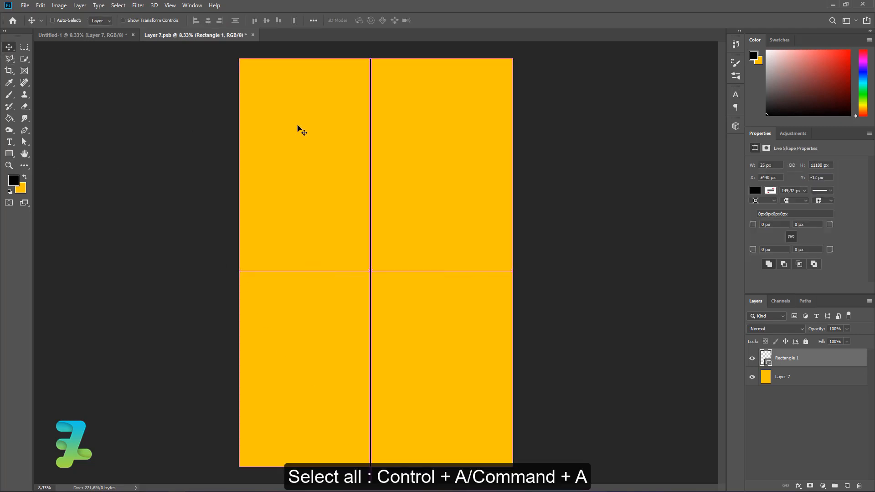
key("ctrl+a")
left_click(207, 20)
left_click(267, 20)
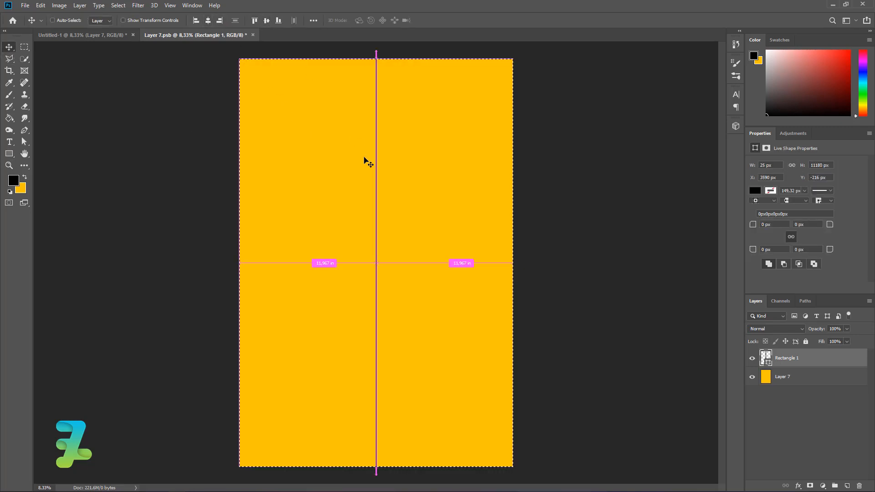
key("ctrl+d")
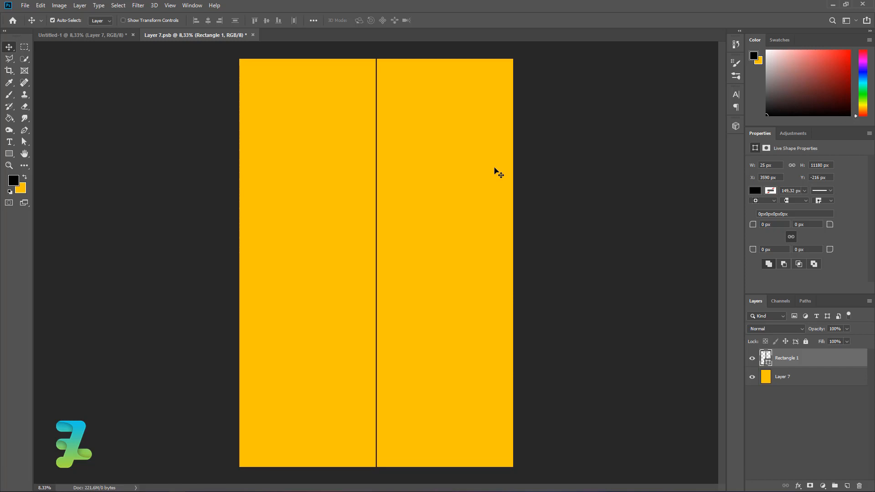
Duplicate the vertical line and rotate the copy 90° into a horizontal line crossing the canvas centre
key("ctrl+j")
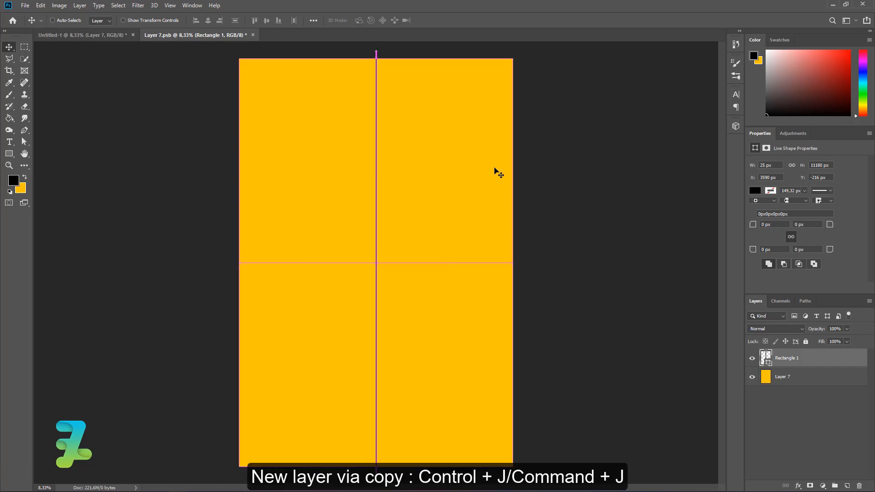
key("ctrl+t")
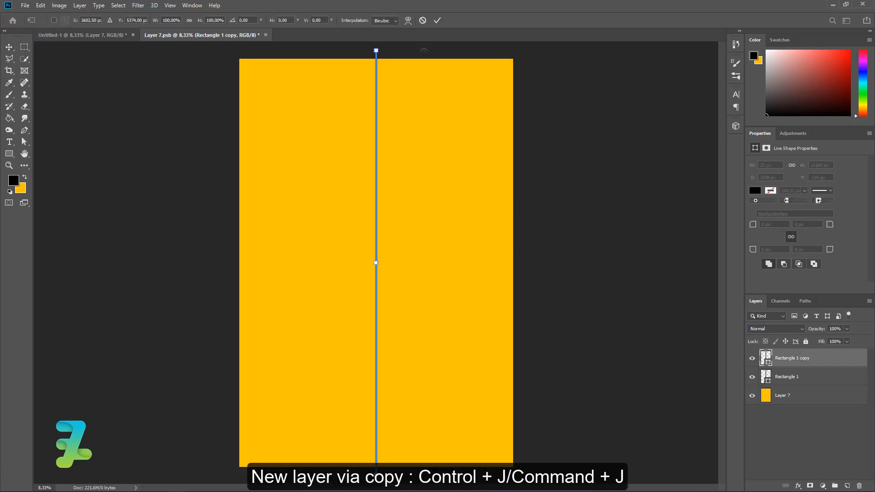
left_click_drag(424, 50, 620, 277)
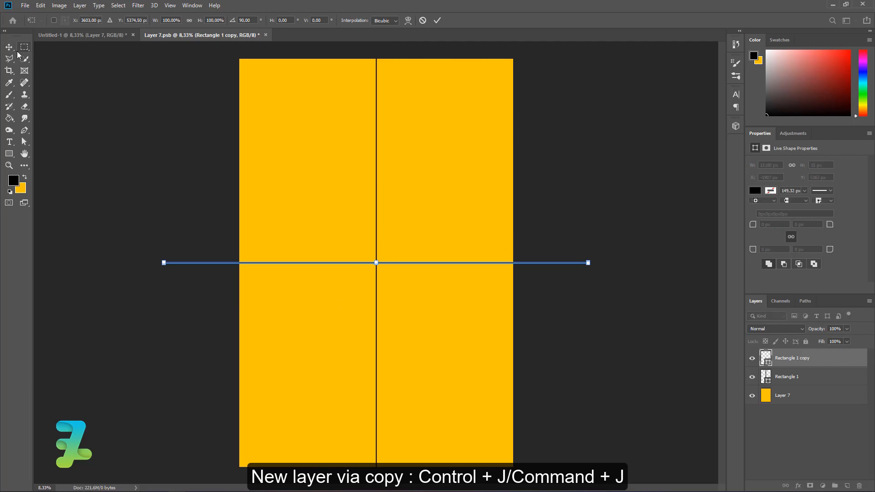
key("Return")
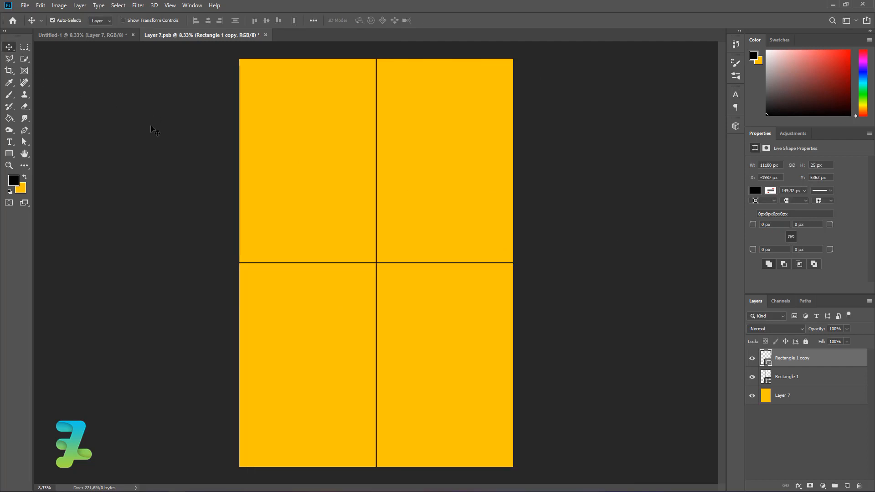
Change the foreground colour to the near-black #181818
left_click(11, 97)
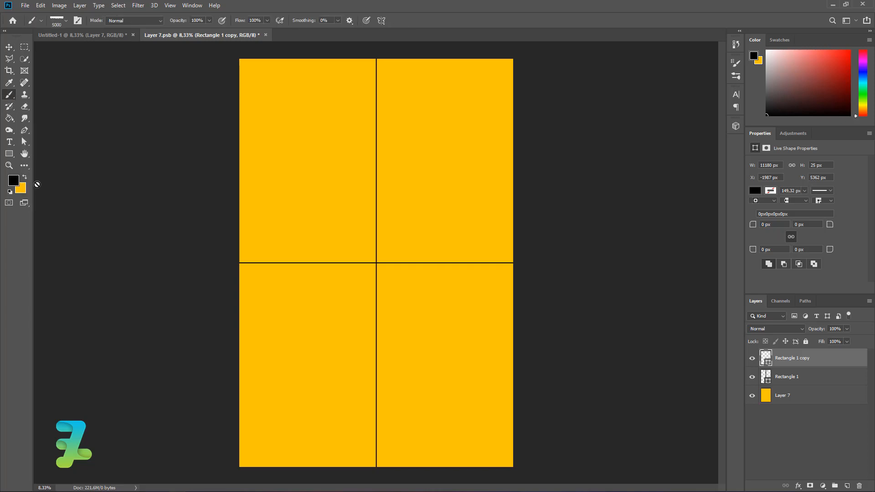
left_click(16, 182)
mouse_move(496, 347)
left_mouse_down()
mouse_move(475, 299)
mouse_move(469, 390)
left_mouse_up()
left_click(696, 278)
Add the text OLD PHOTO near the canvas's upper-left corner in the barcode font Free 3 of 9 Extended at 72 pt
left_click(9, 142)
left_click(262, 92)
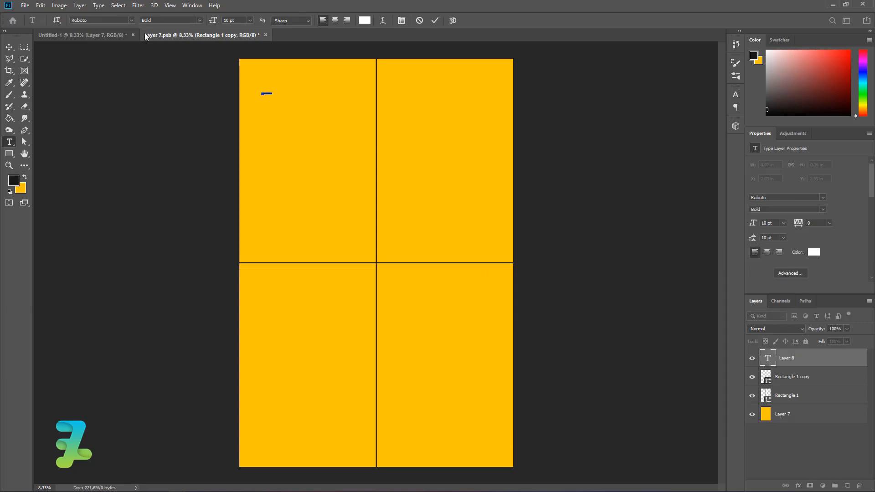
left_click(130, 20)
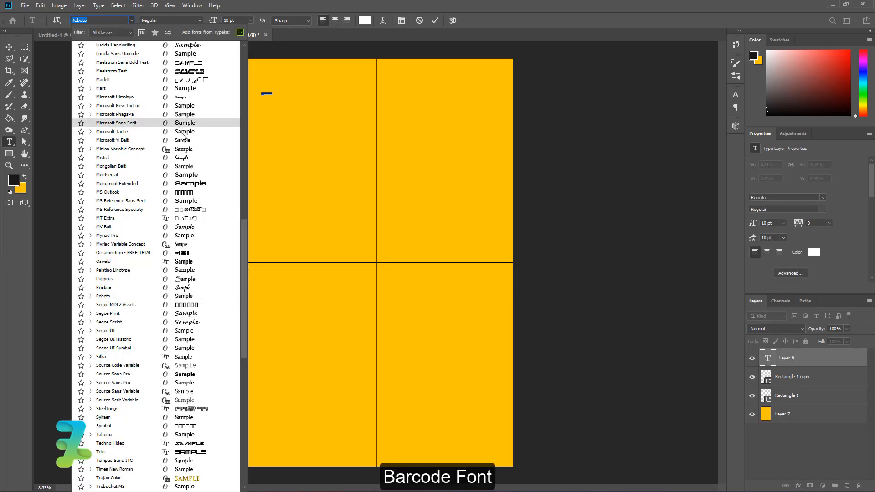
scroll(215, 249, "up", 8)
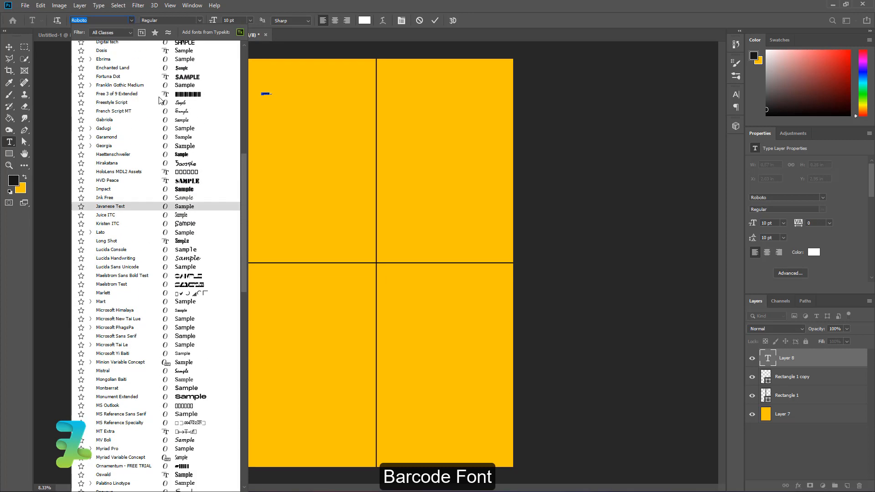
left_click(160, 97)
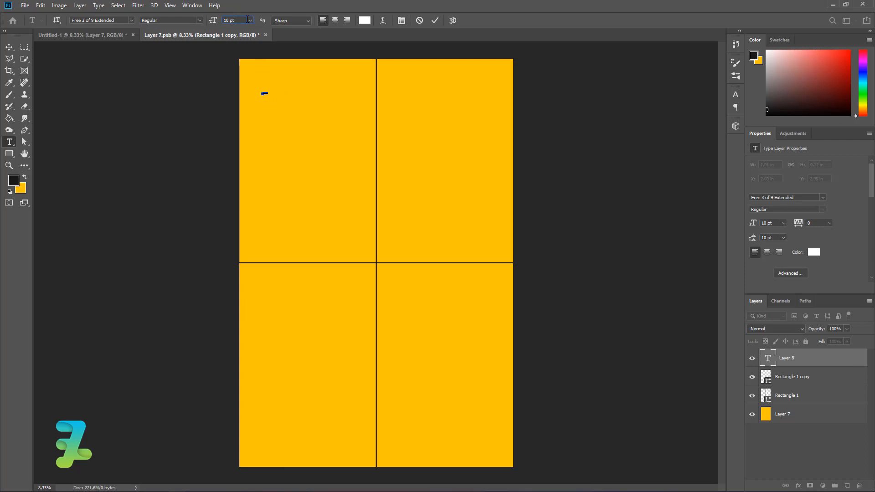
left_click(251, 21)
left_click(244, 140)
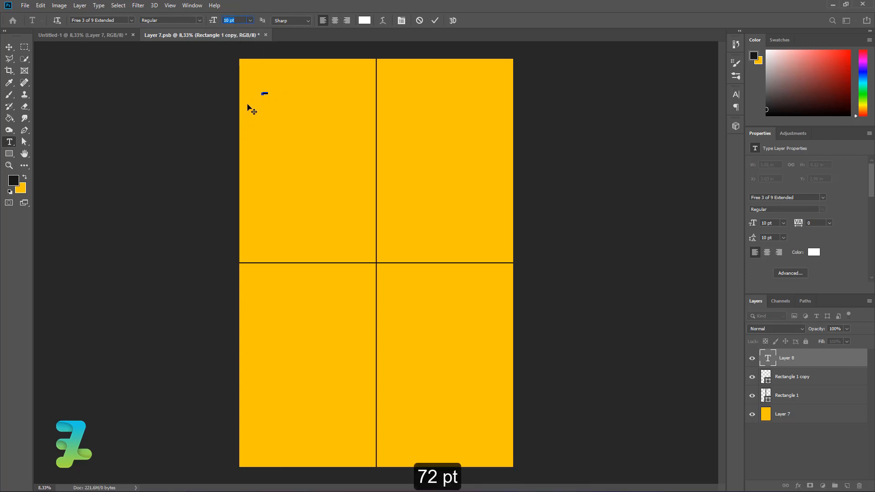
left_click(251, 21)
left_click(243, 138)
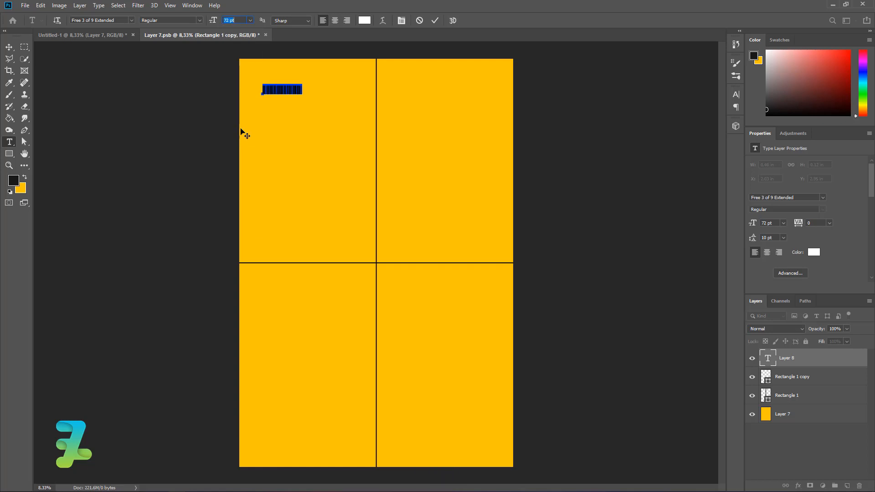
left_click(9, 47)
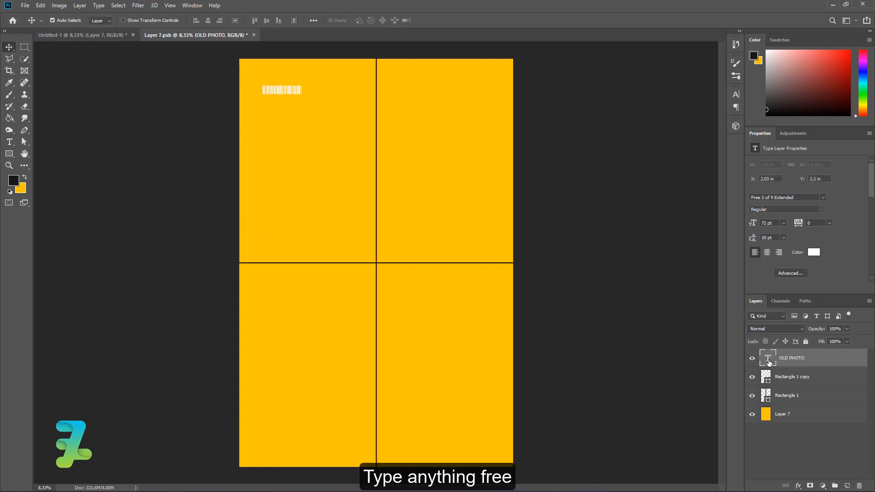
Lengthen the barcode by extending its text to OLD PHOTO BERGAYA BARYU
double_click(768, 361)
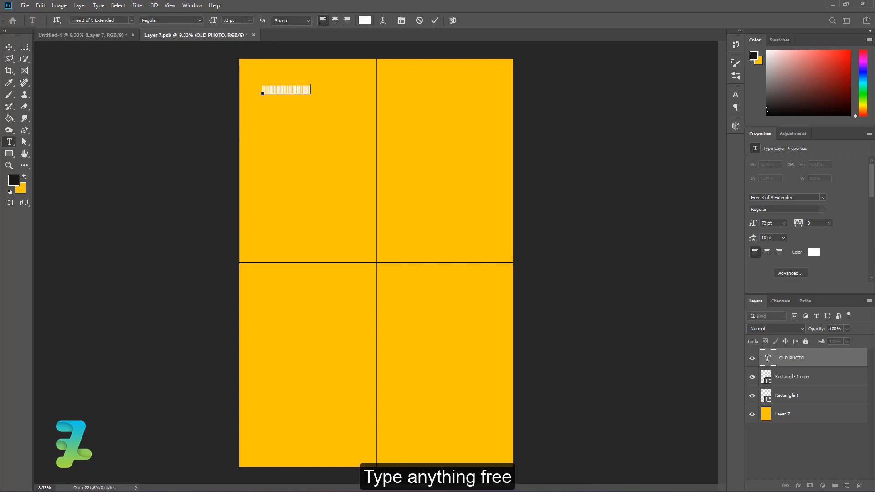
type("ASDF")
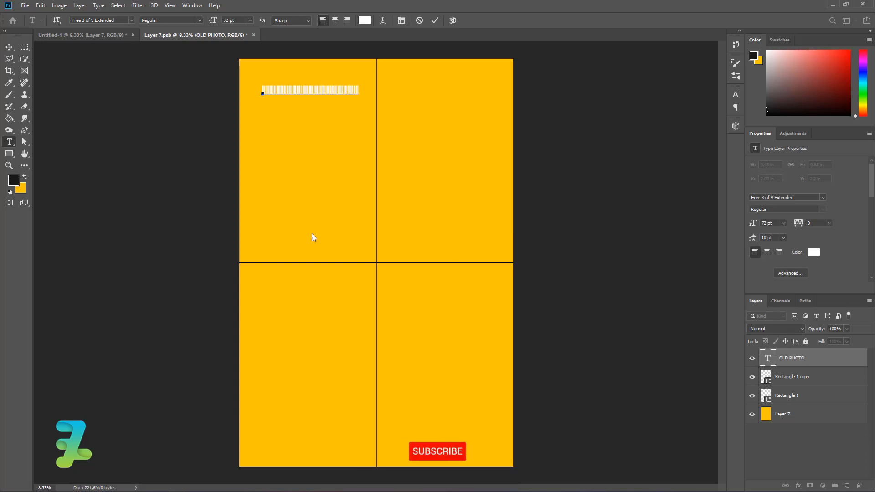
left_click(9, 47)
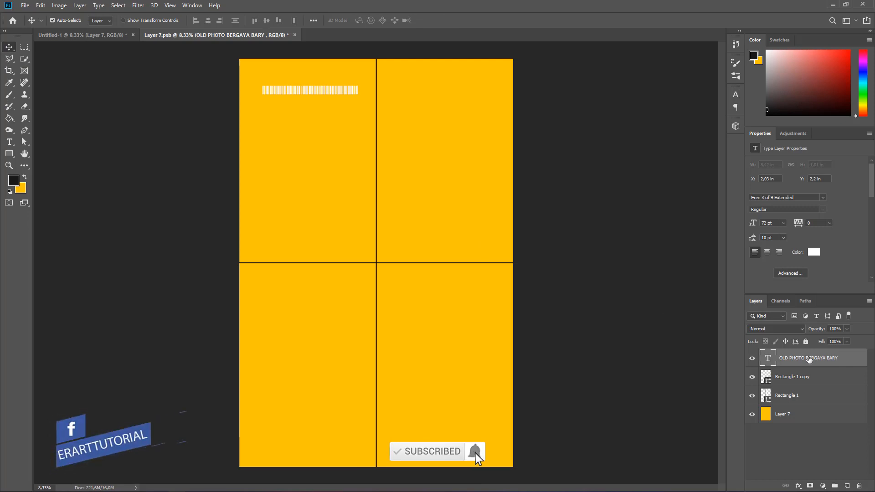
double_click(768, 362)
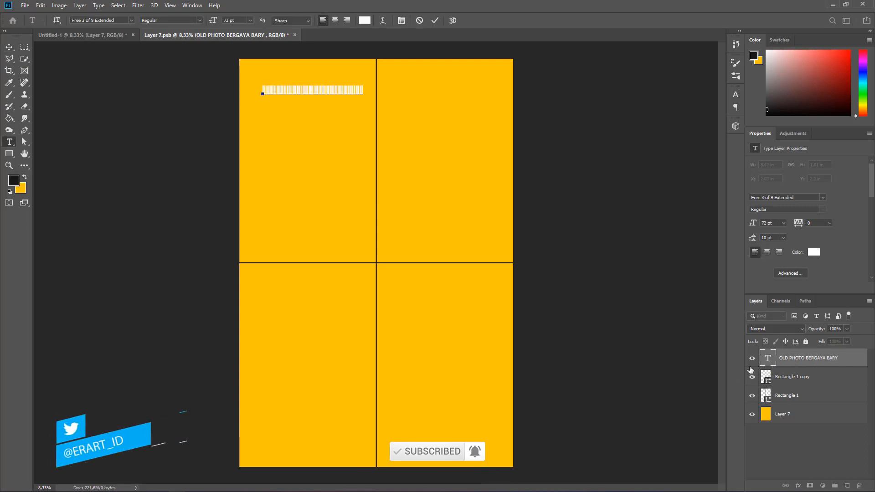
left_click(9, 46)
Rotate the barcode 90° clockwise, enlarge it to about 174.8 pt, and place it against the canvas's left edge, centred vertically
left_click_drag(299, 93, 290, 134)
key("ctrl+t")
left_click_drag(351, 163, 292, 246)
left_click_drag(308, 180, 254, 291)
key("Return")
key("ctrl+a")
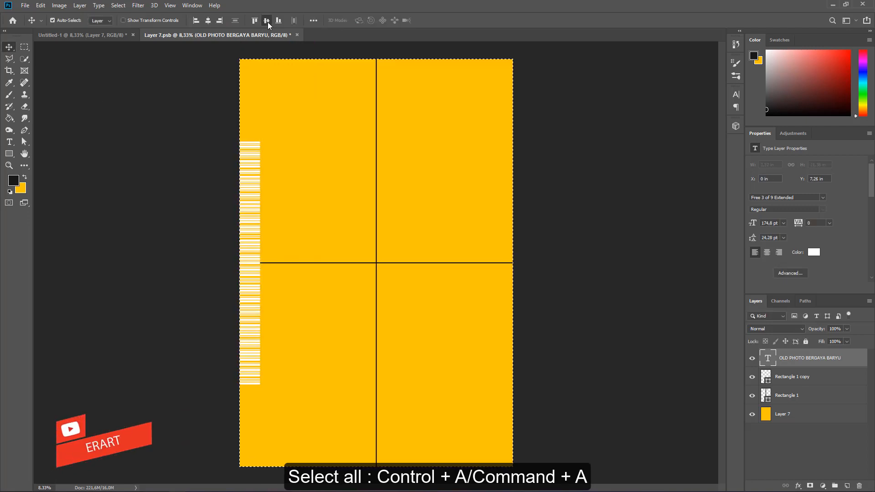
key("ctrl+d")
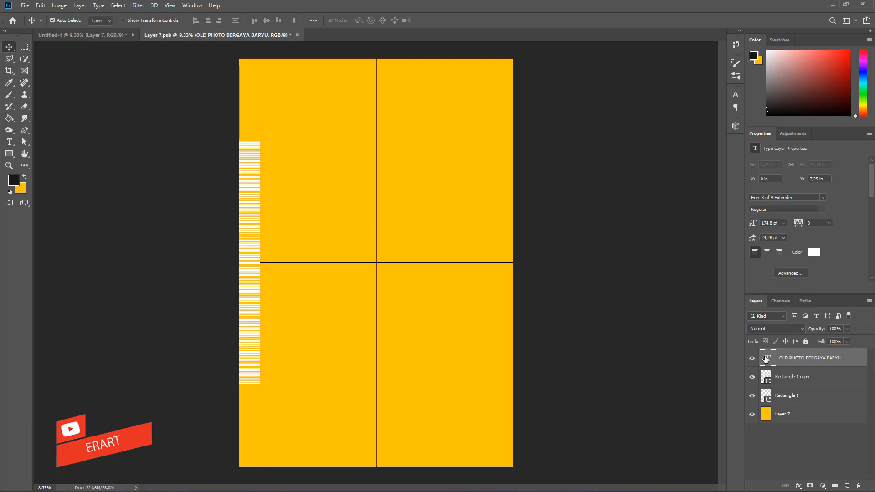
Recolour the barcode text to near-black #181818 and keep the Type tool active
double_click(250, 222)
left_click(25, 178)
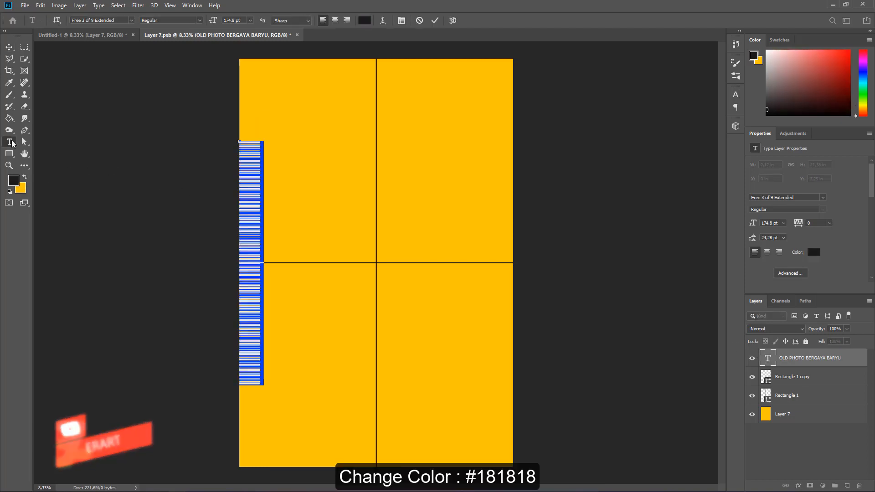
key("ctrl+Return")
left_click(8, 142)
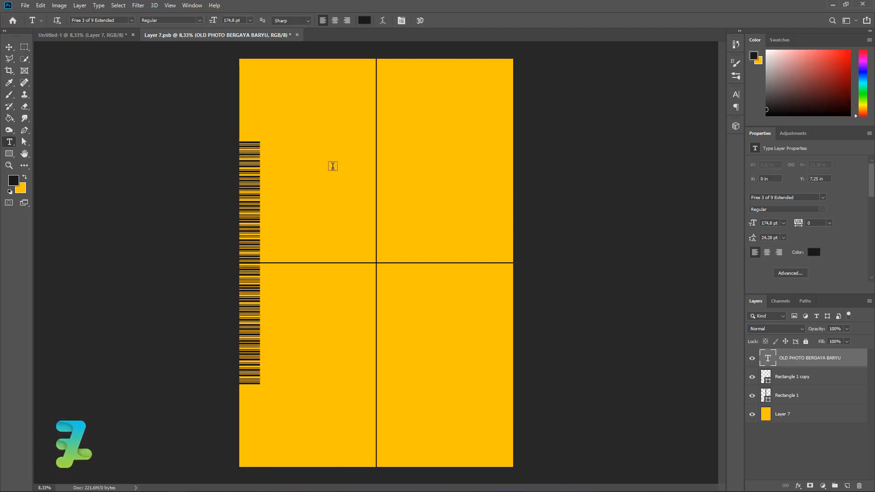
Add the text CAMERA near the canvas's upper-left area in the Monument Extended font at 72 pt
left_click(291, 102)
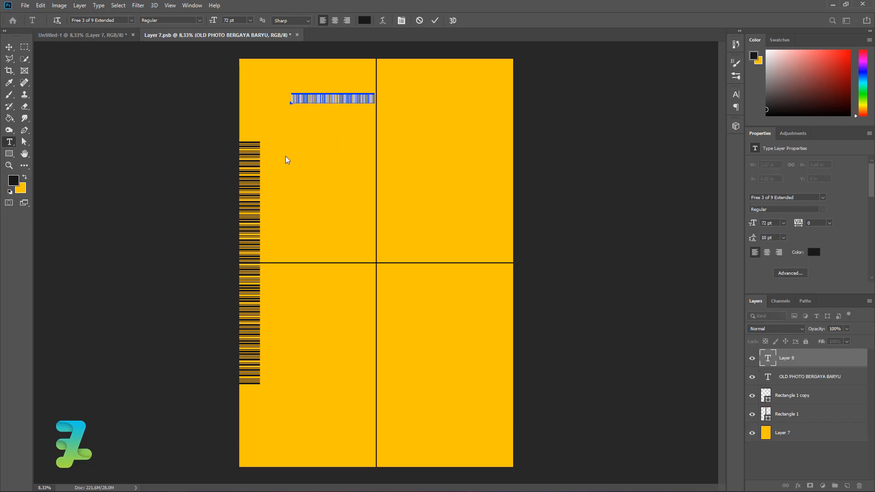
left_click(130, 20)
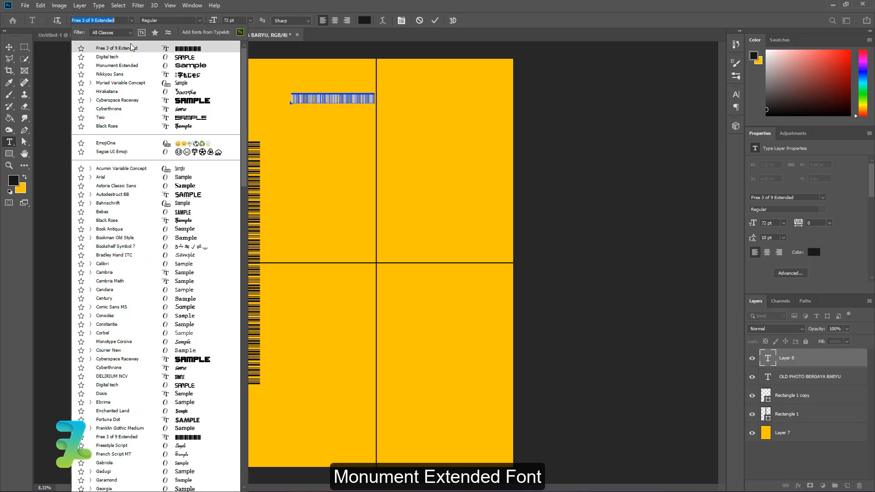
left_click(134, 66)
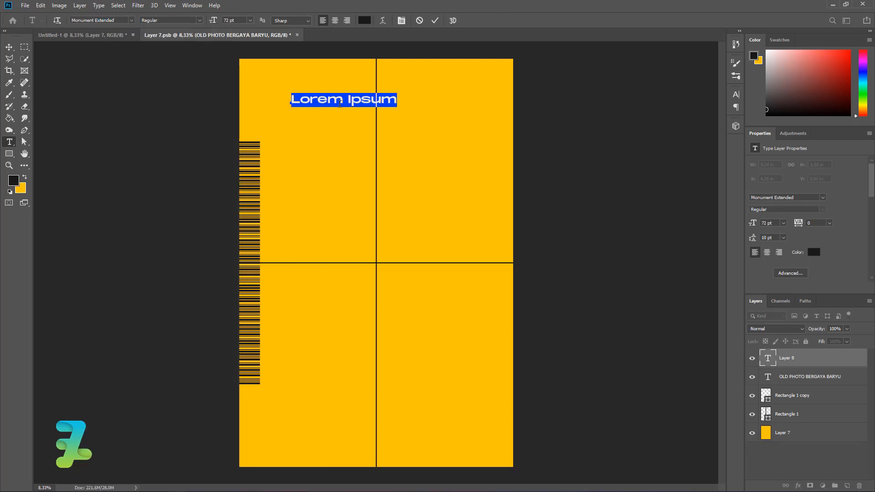
type("CAMERA")
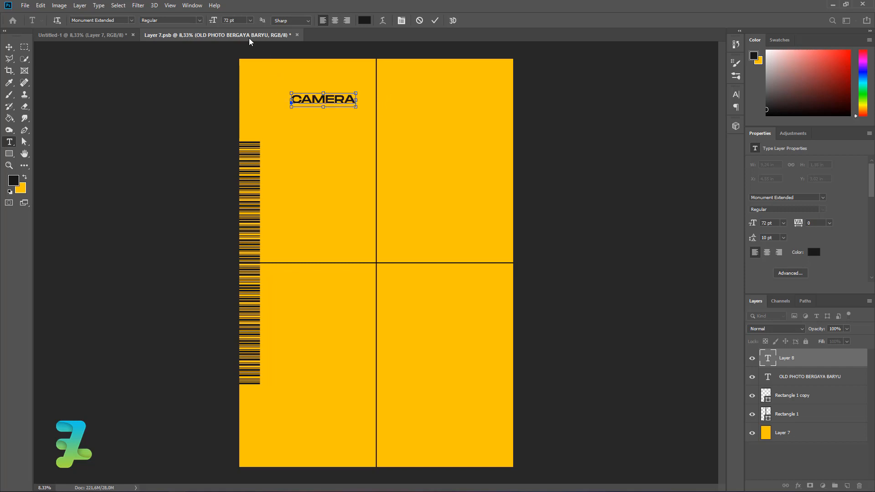
key("ctrl+a")
left_click(8, 43)
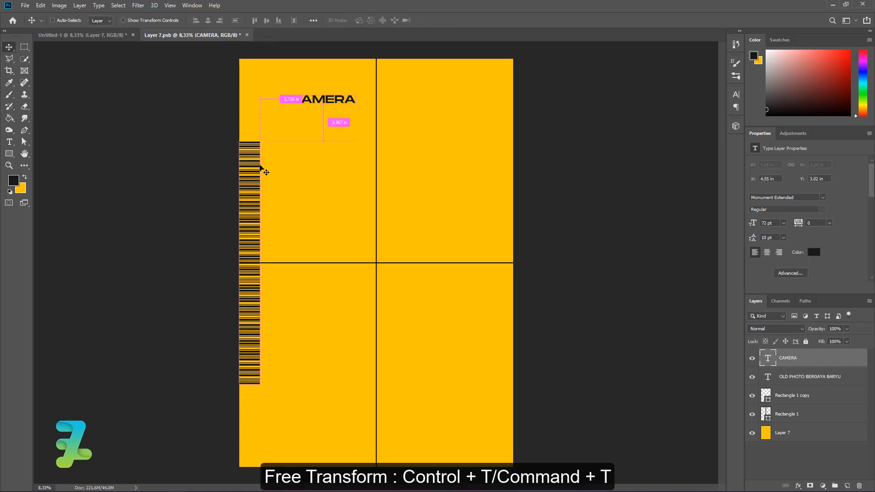
Enlarge the CAMERA text to about 295.93 pt and shift it up and to the right
key("ctrl+t")
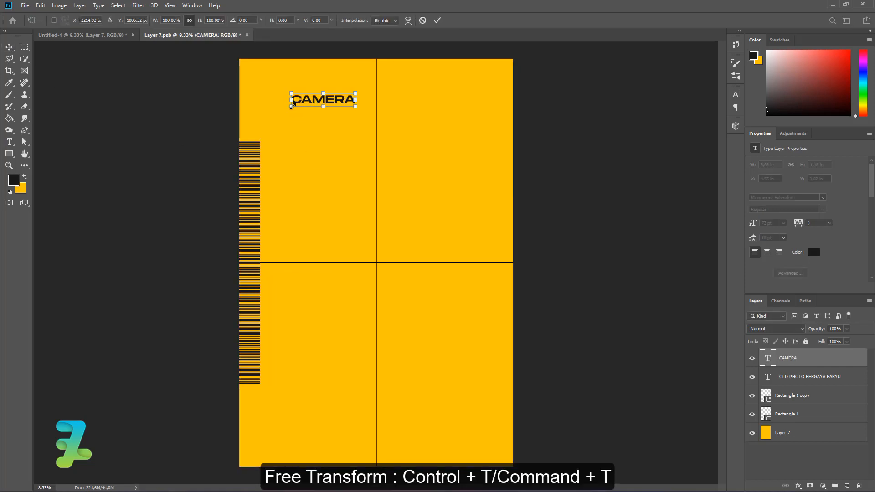
left_click_drag(279, 112, 101, 189)
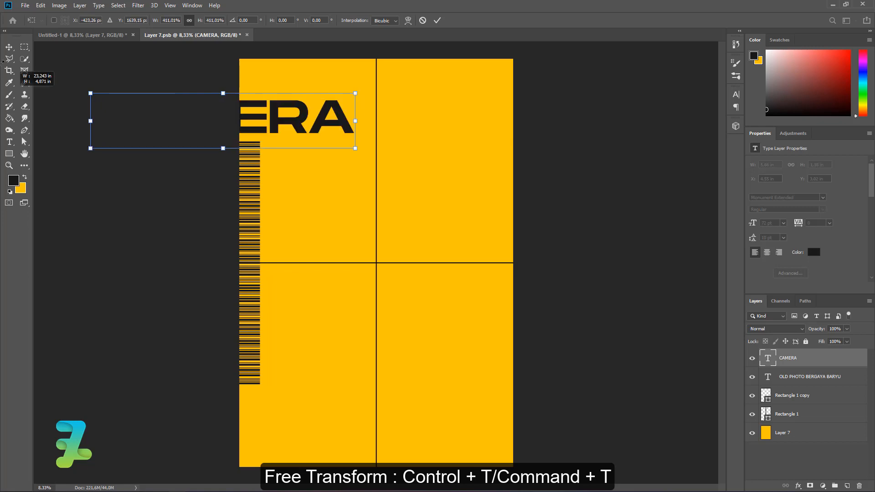
left_click(5, 48)
left_click_drag(335, 130, 400, 104)
Break the word CAMERA into two lines, CAM above ERA
double_click(768, 358)
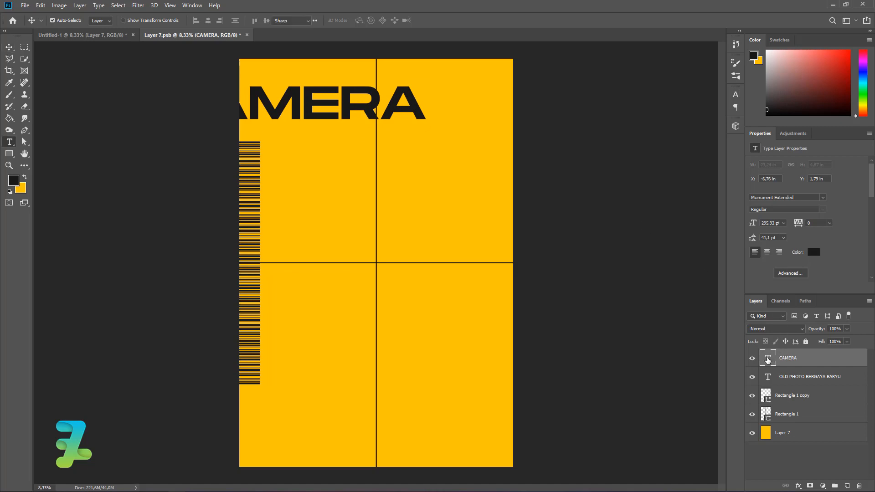
left_click(302, 103)
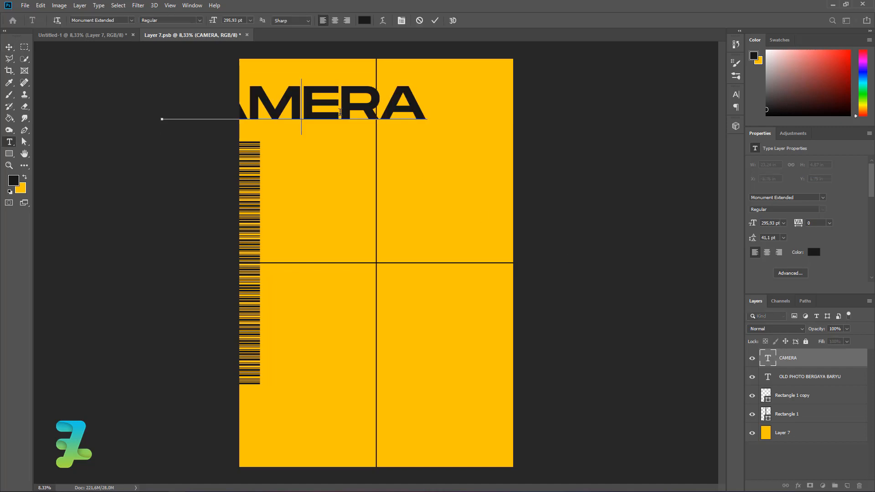
key("Delete")
key("Delete")
key("Delete")
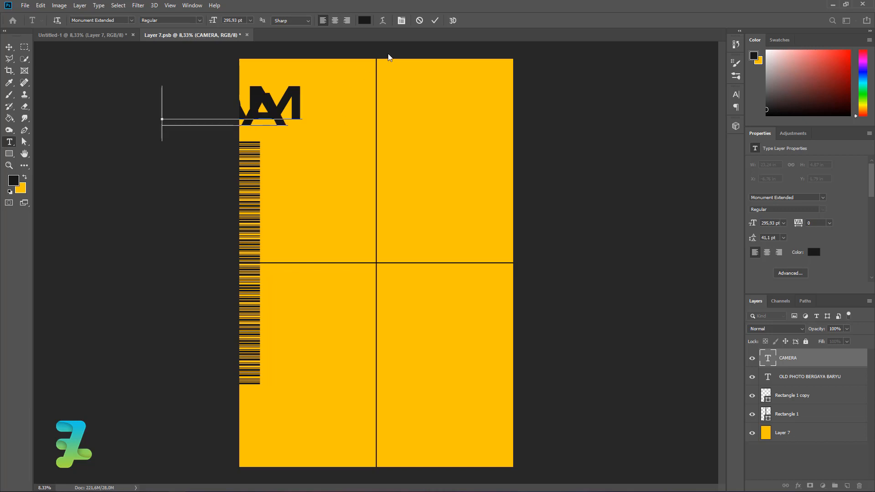
Set the line spacing of the CAM ERA text to Auto and move it fully onto the canvas near the top edge
key("ctrl+a")
key("ctrl+t")
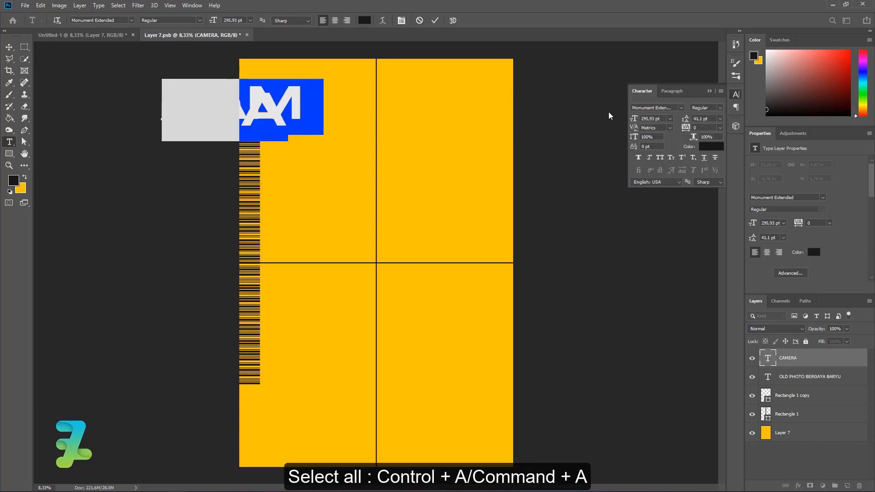
left_click(720, 118)
left_click(704, 122)
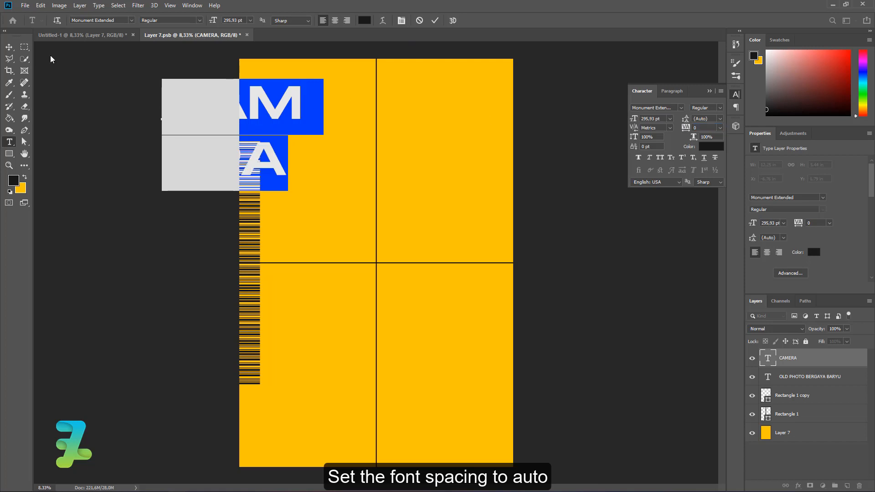
left_click(9, 47)
left_click_drag(273, 123, 385, 91)
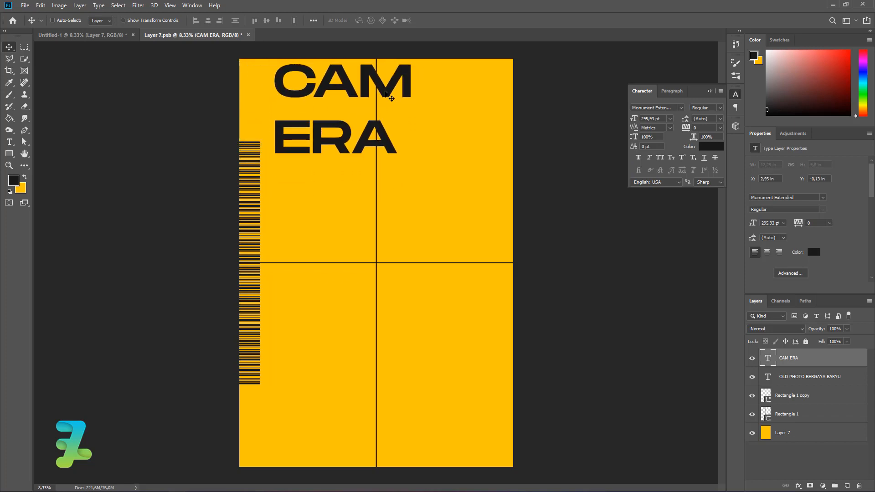
Right-align the CAM ERA text and move it into the canvas's upper-left quarter beside the vertical line
double_click(768, 357)
left_click(346, 21)
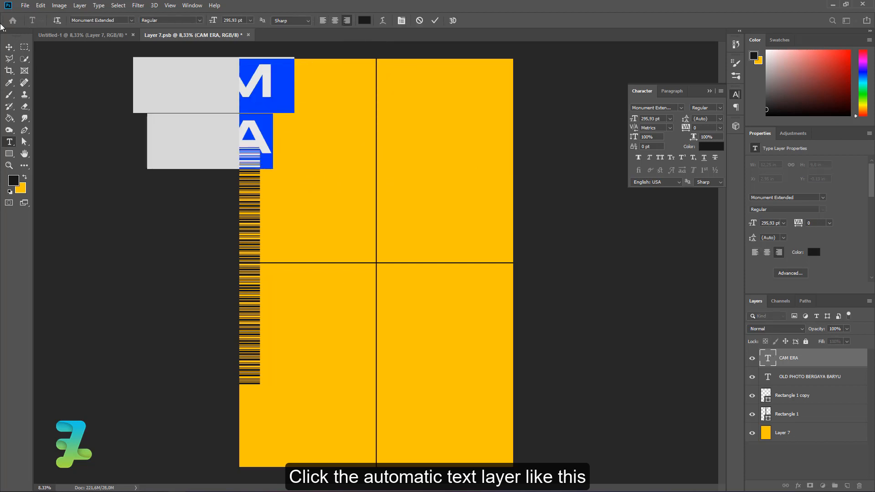
left_click(9, 46)
left_click_drag(285, 91, 374, 94)
Scale the CAM ERA text down to about 268.17 pt and nudge it into place in the upper-left quarter
key("ctrl+t")
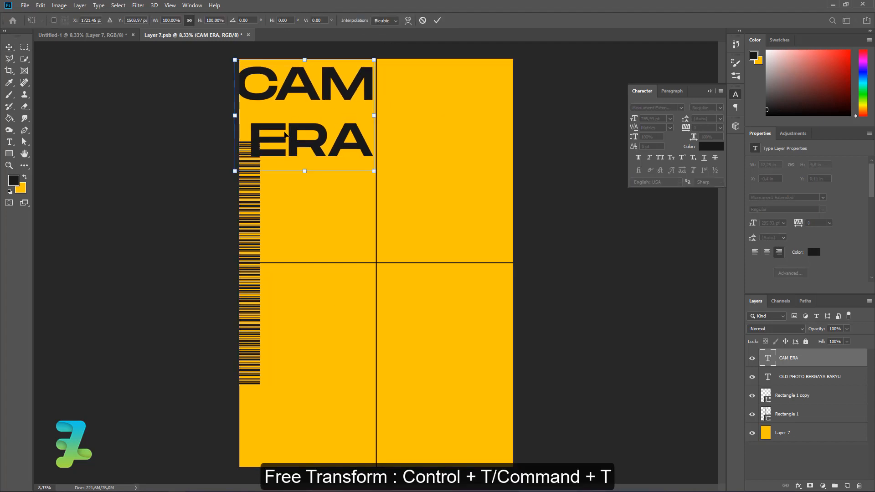
left_click_drag(230, 174, 253, 163)
key("Return")
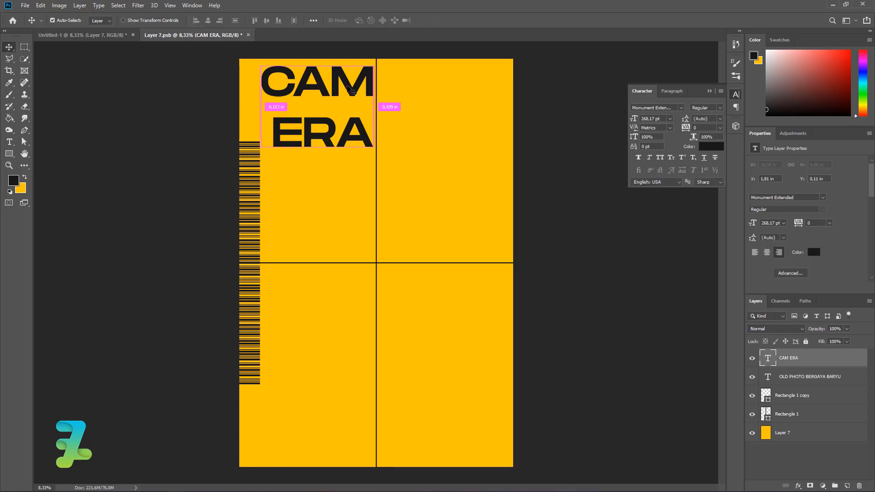
left_click_drag(347, 86, 345, 94)
Add the text VINTAGE in the canvas's upper-right quarter, in Monument Extended at 72 pt, left-aligned
left_click(8, 143)
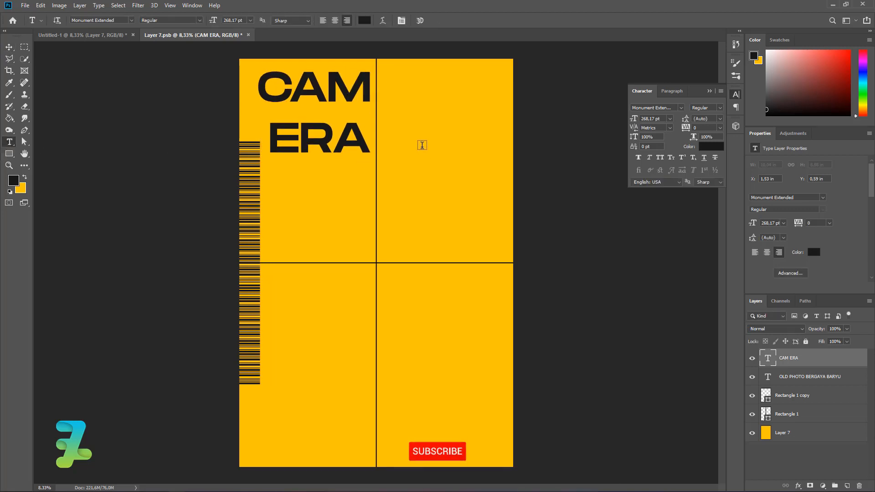
left_click(392, 210)
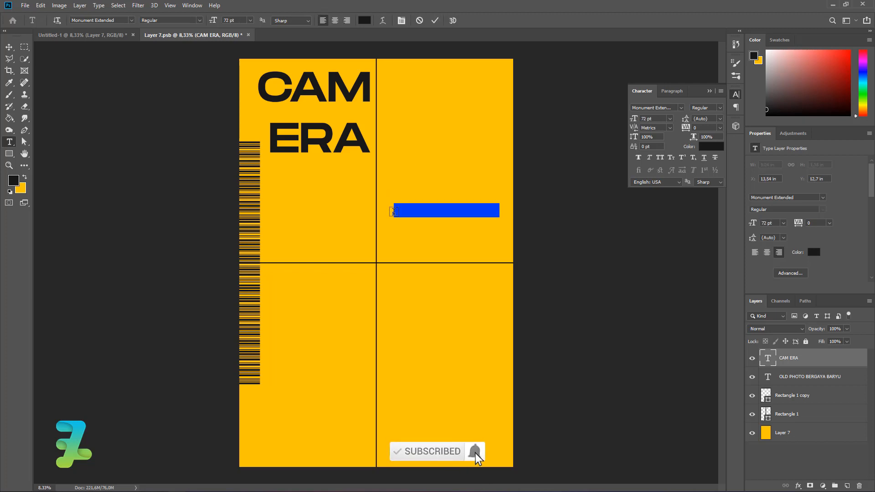
type("VINTAGE")
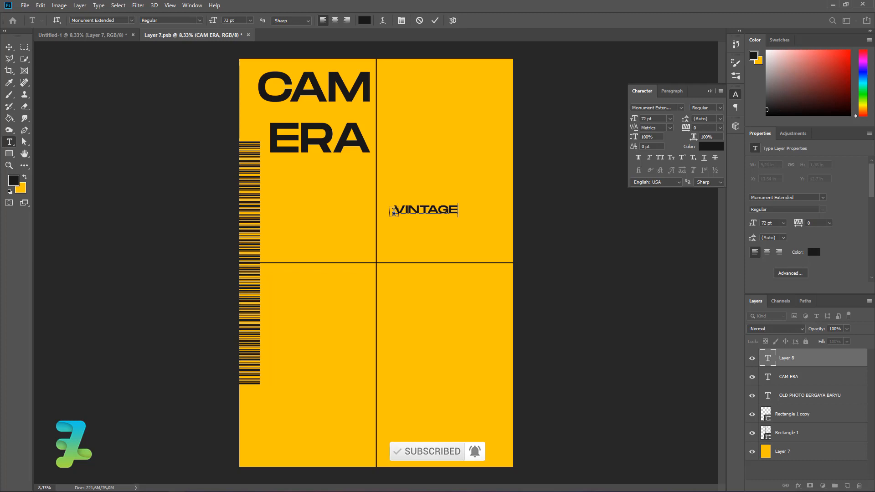
left_click(9, 47)
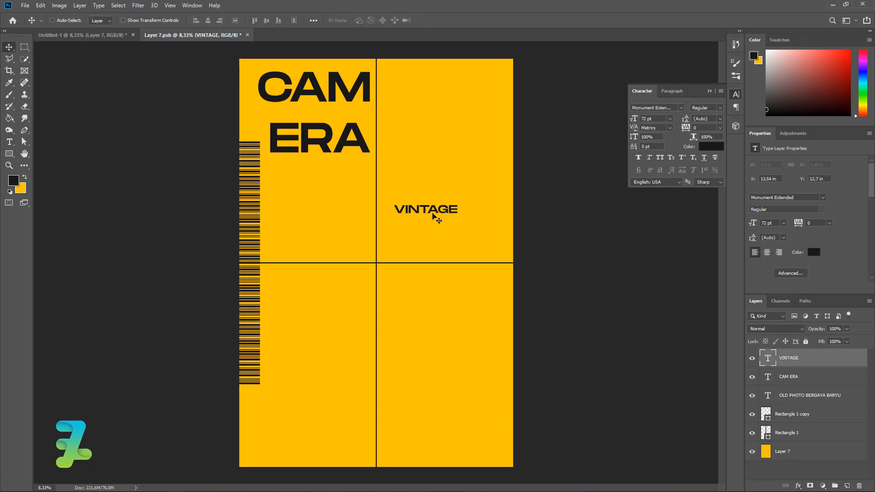
Rotate VINTAGE 90° counterclockwise, enlarge it to about 222.62 pt, and place it just right of the vertical line in the lower half
left_click_drag(435, 217, 468, 204)
key("ctrl+t")
key("Return")
left_click_drag(391, 276, 395, 322)
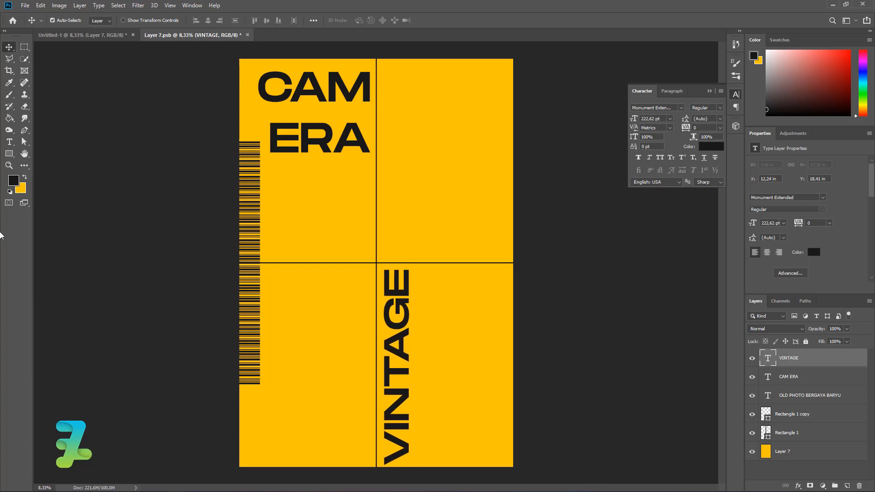
Draw a #181818 vertical bar about 205 by 5375 px just left of the vertical line in the lower half
left_click(13, 180)
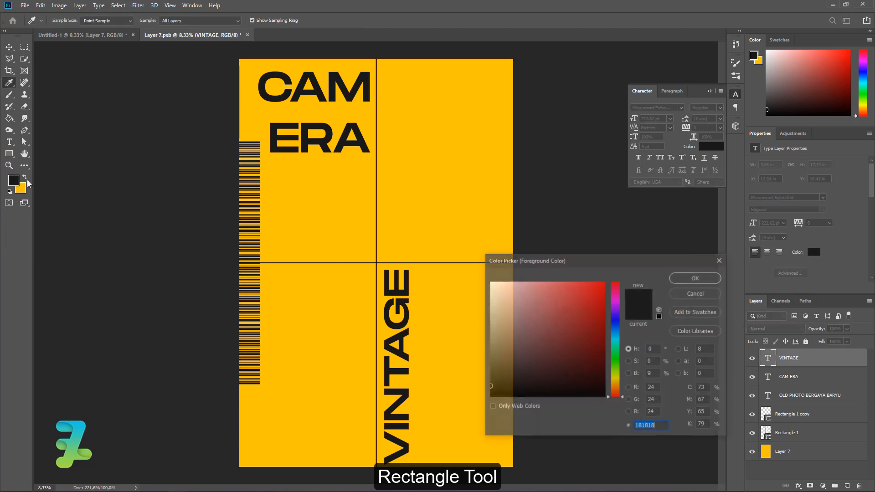
left_click(696, 276)
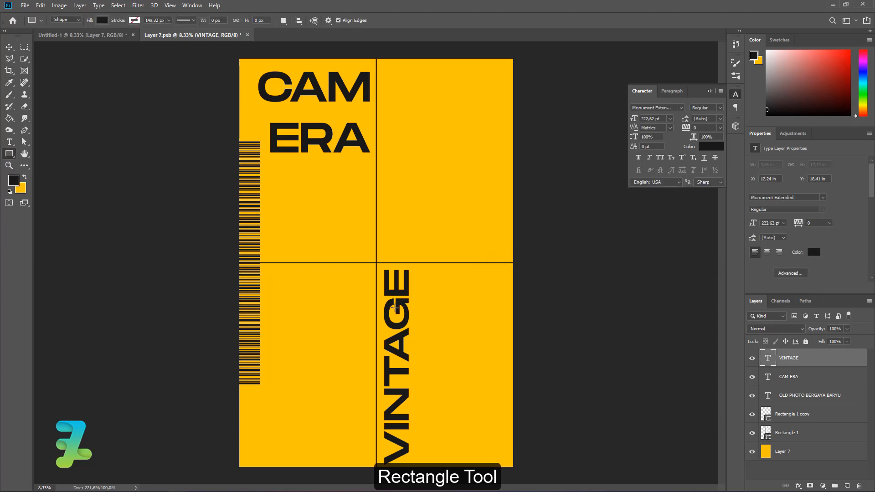
left_click_drag(371, 271, 364, 474)
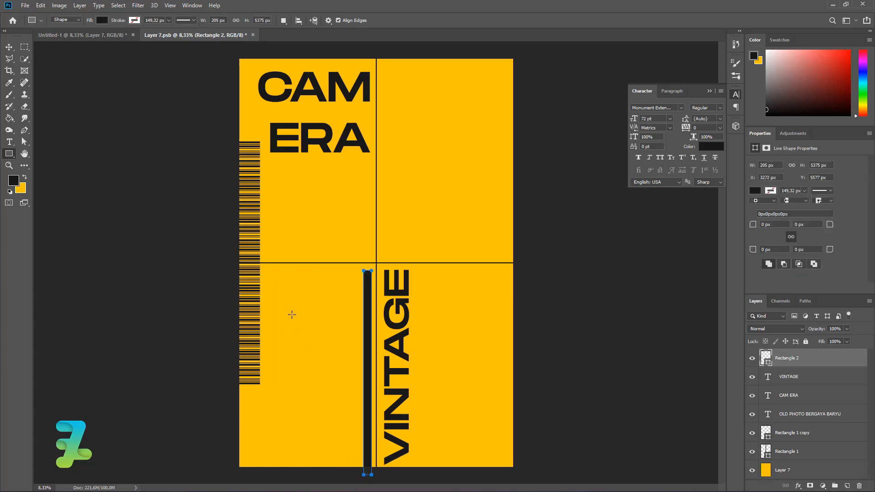
left_click(9, 52)
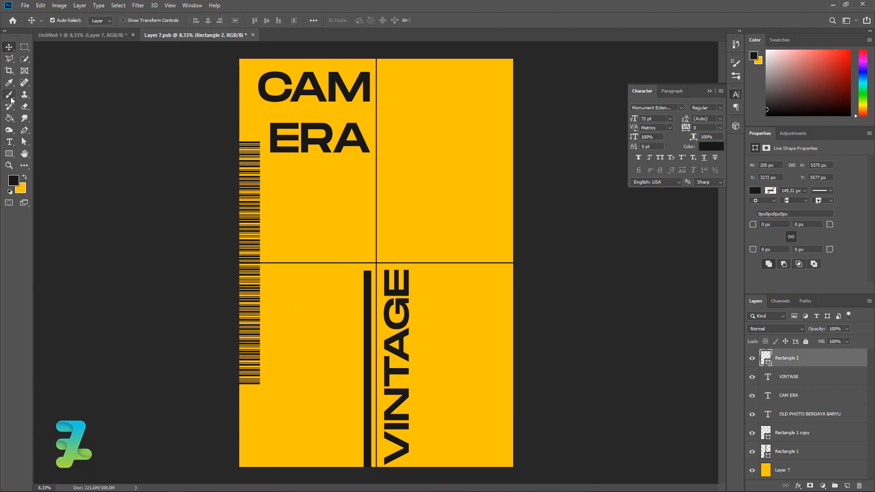
Draw a near-black circle about 300 px across on a new layer in the canvas's lower-right quarter
left_click(9, 154)
left_click(42, 171)
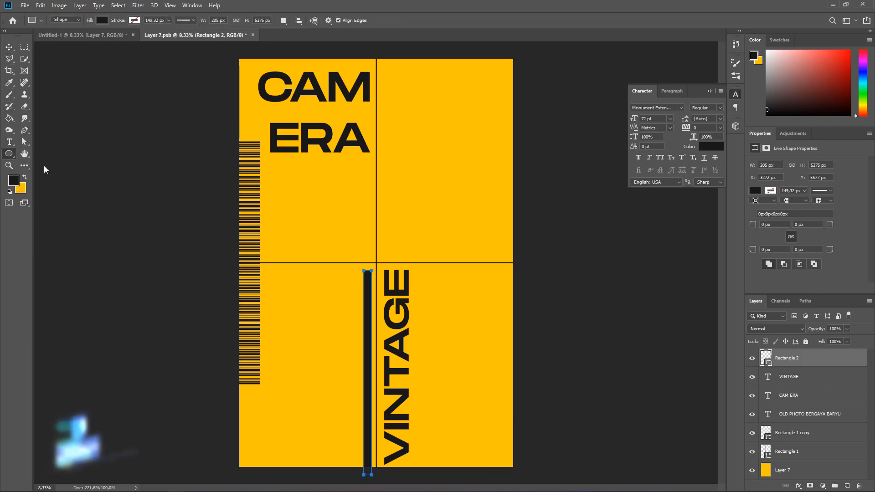
left_click(847, 486)
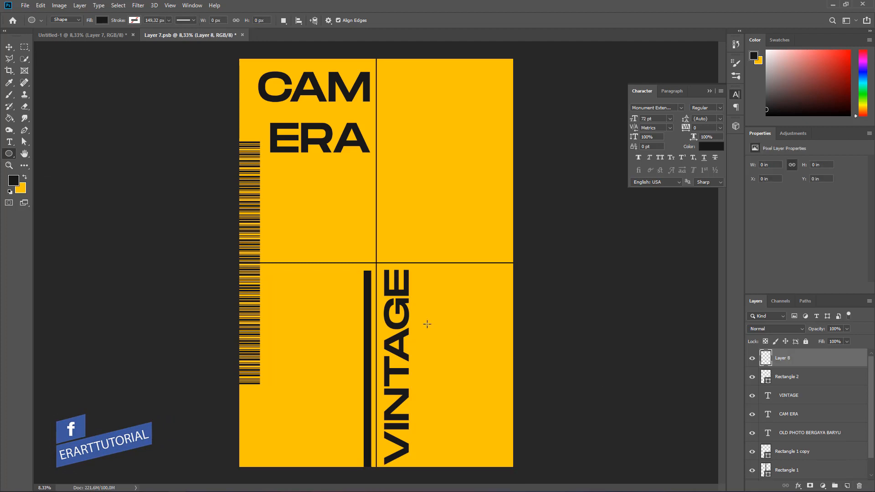
left_click_drag(420, 272, 500, 458)
Duplicate the circle 11 times and arrange the circles in an evenly spaced vertical column near the lower-right quarter's right edge
left_click(9, 47)
key("ctrl+j")
key("ctrl+j")
key("ctrl+j")
key("ctrl+j")
key("ctrl+j")
key("ctrl+j")
key("ctrl+j")
key("ctrl+j")
key("ctrl+j")
key("ctrl+j")
key("ctrl+j")
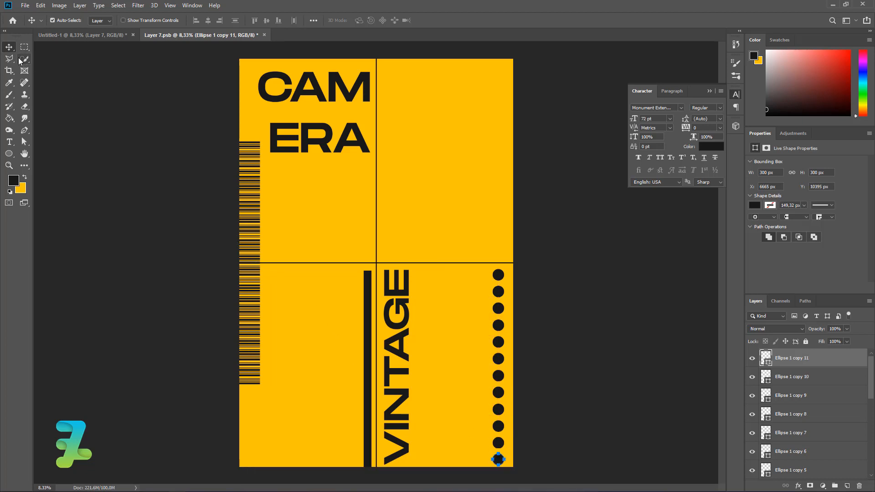
Group all the circle layers, from Ellipse 1 copy 11 through Ellipse 1
scroll(756, 417, "down", 3)
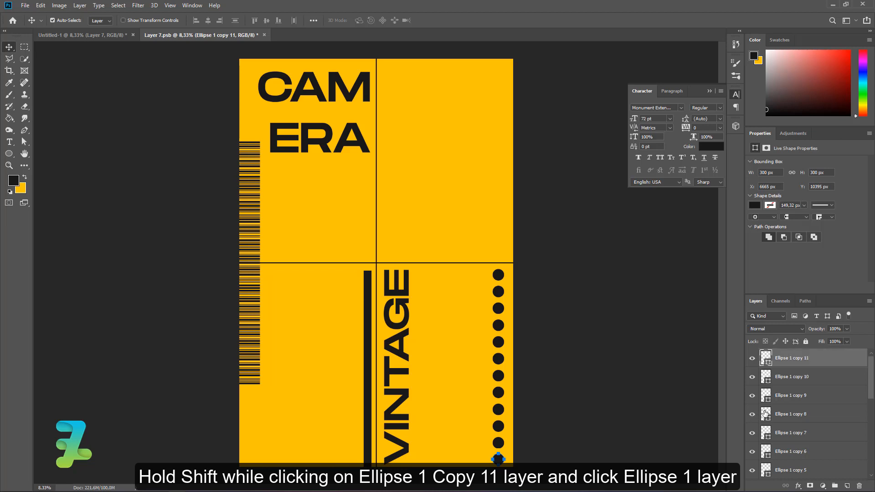
left_click(810, 456, "shift")
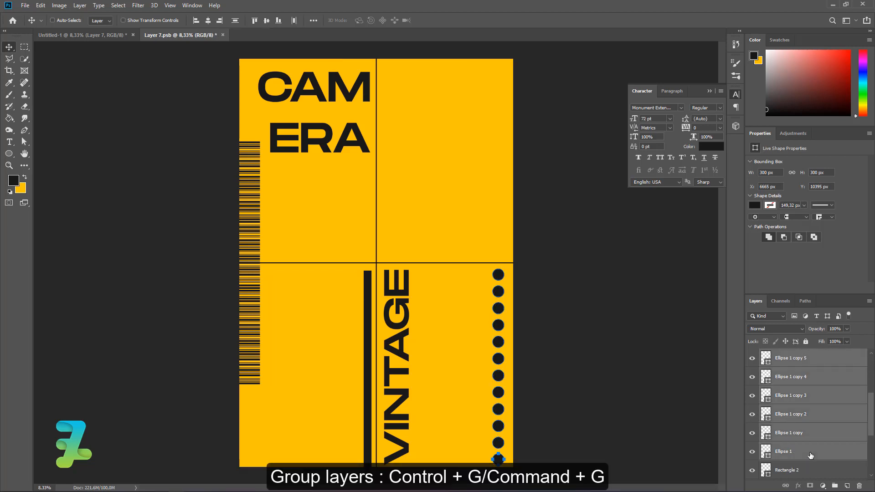
key("ctrl+g")
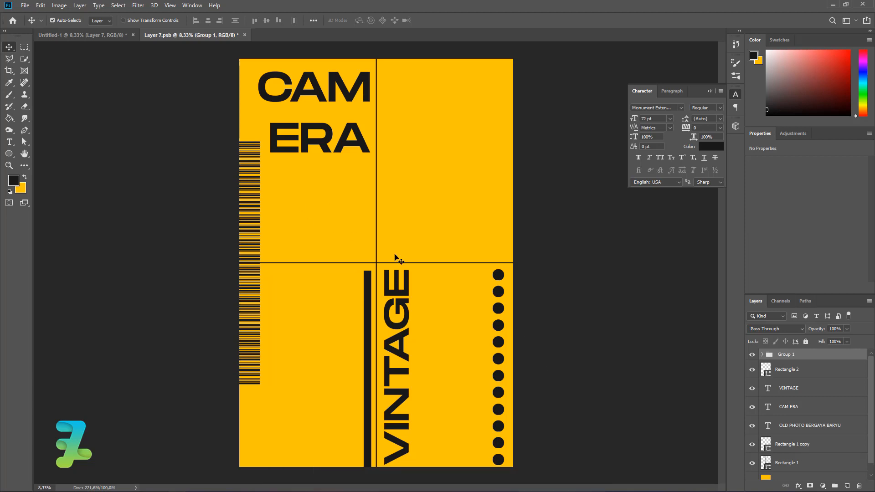
Add the text "S.T.Y.L.E" in Monument Extended Regular, 72 pt, to the canvas's upper-right quarter
left_click(9, 141)
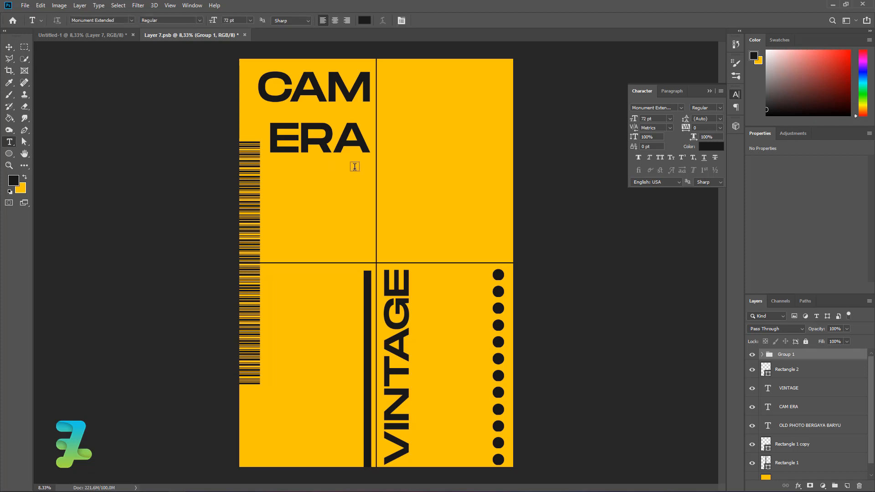
left_click(394, 123)
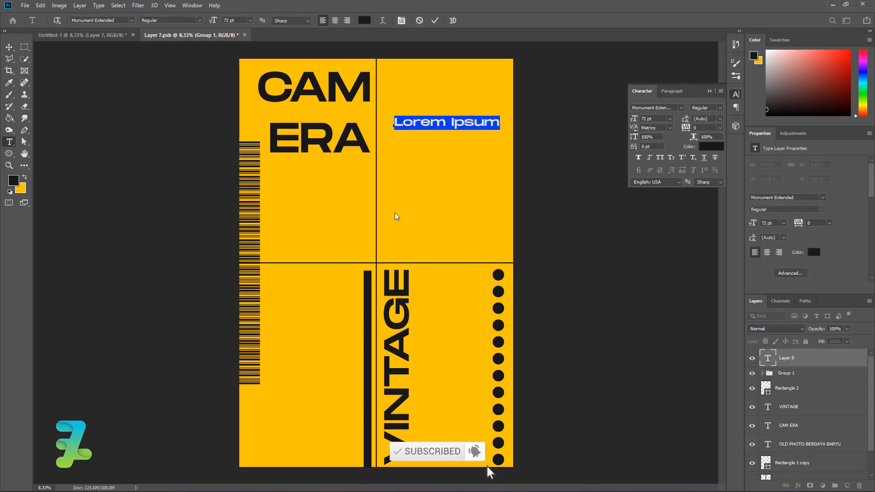
type("s")
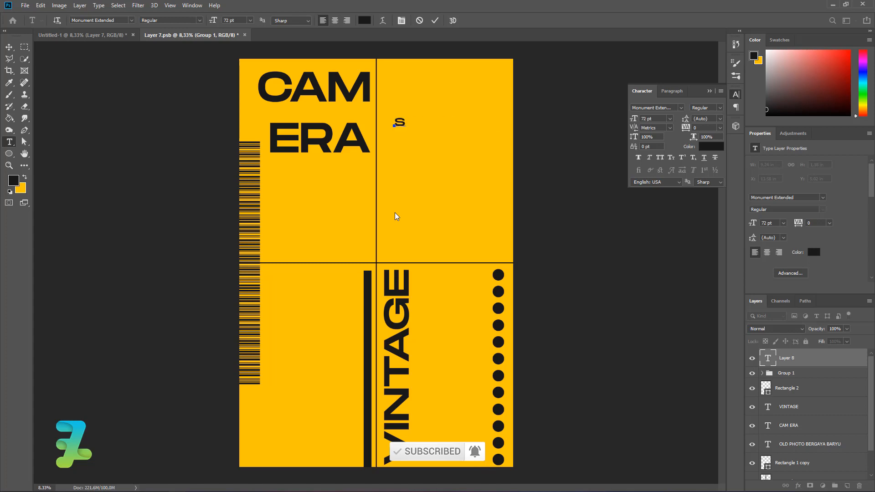
type(".t.y.")
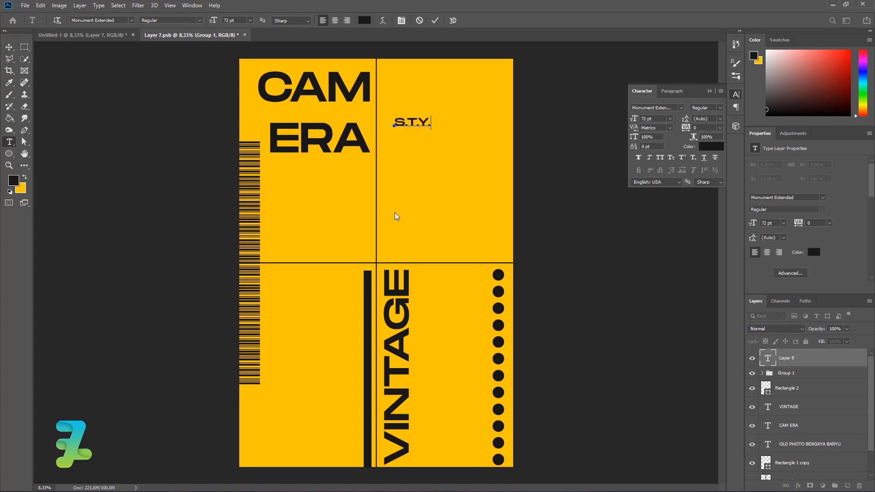
type("l.e")
left_click(9, 47)
Scale the S.T.Y.L.E text to about 189%, rotate it -90°, and place it vertically near the canvas's right edge above the circles
key("ctrl+t")
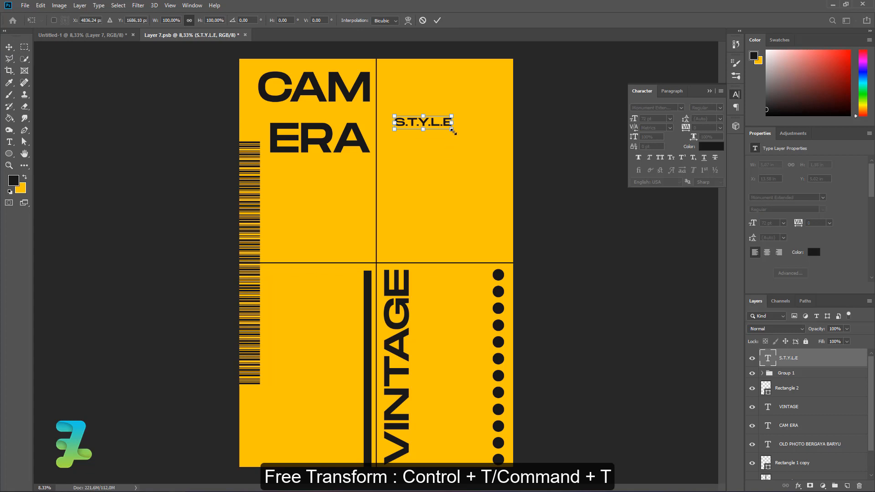
left_click_drag(451, 129, 443, 67)
key("ctrl+z")
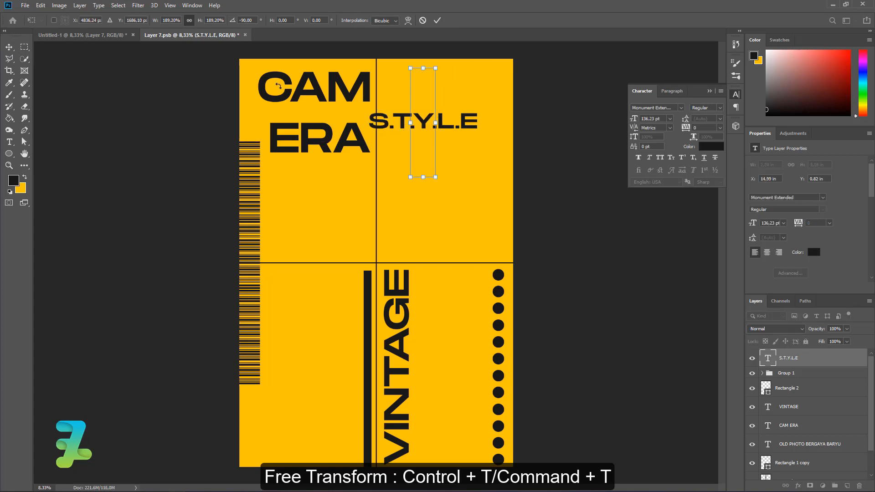
key("Return")
left_click_drag(401, 108, 501, 187)
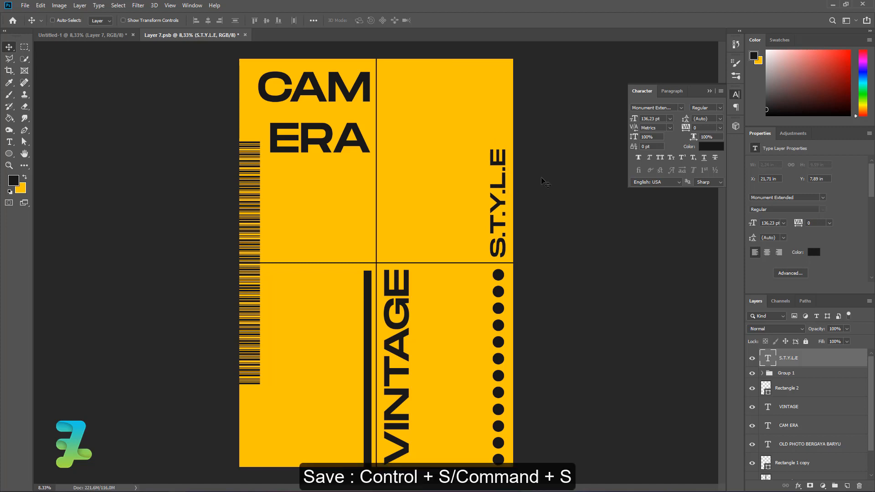
Save the smart object contents, check the updated poster, and return to Layer 7.psb
key("ctrl+s")
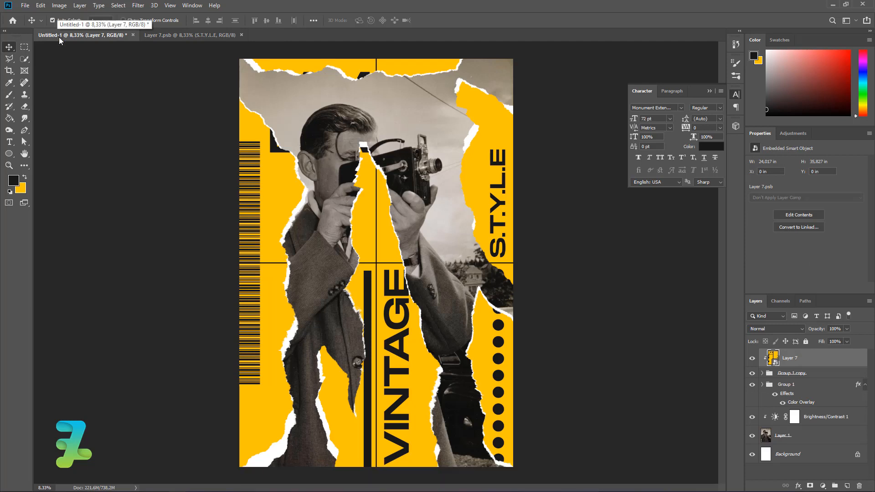
left_click(202, 38)
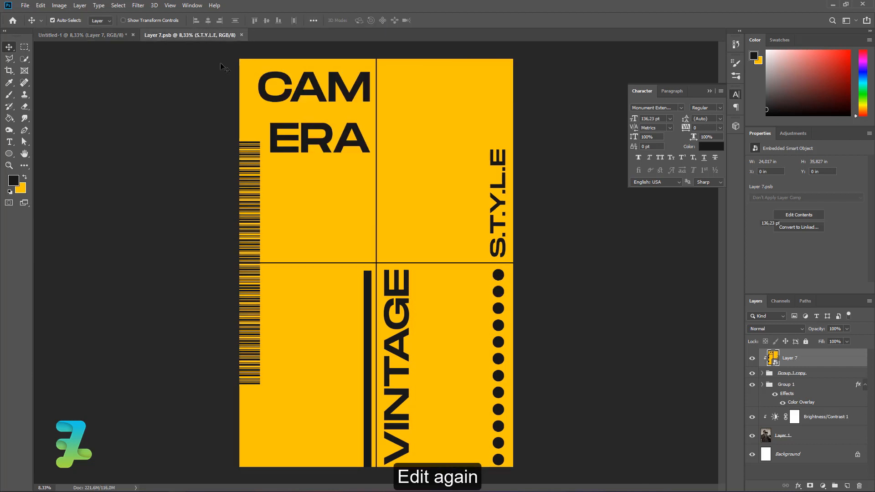
left_click(10, 143)
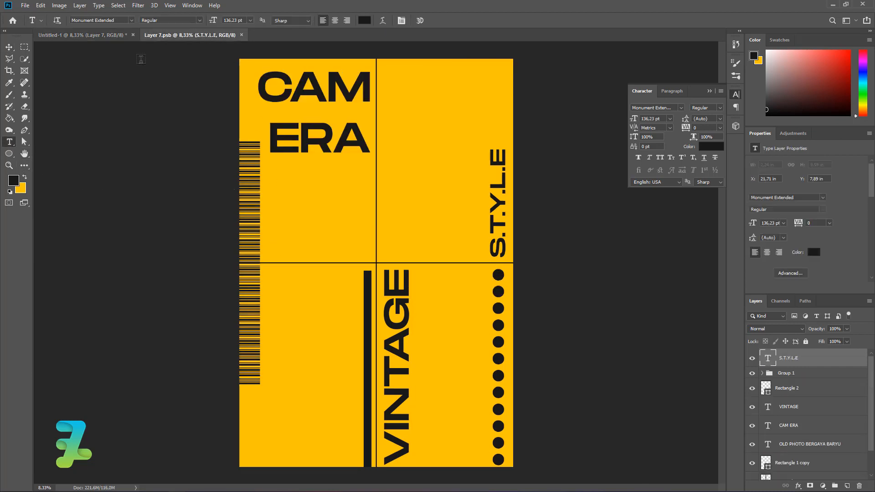
left_click(132, 20)
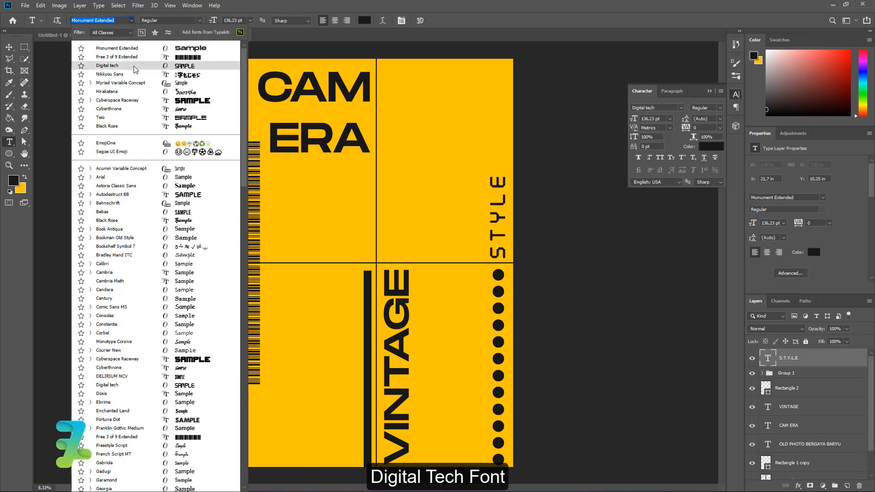
left_click(136, 66)
key("ctrl+z")
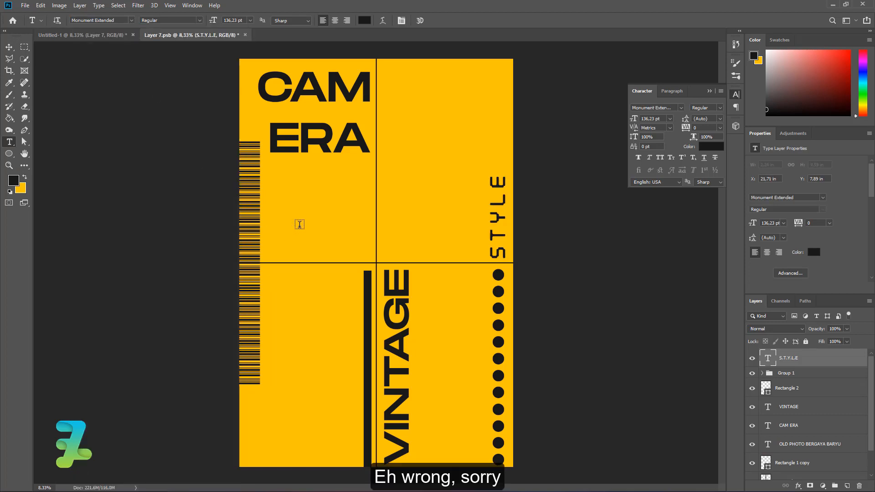
left_click(846, 485)
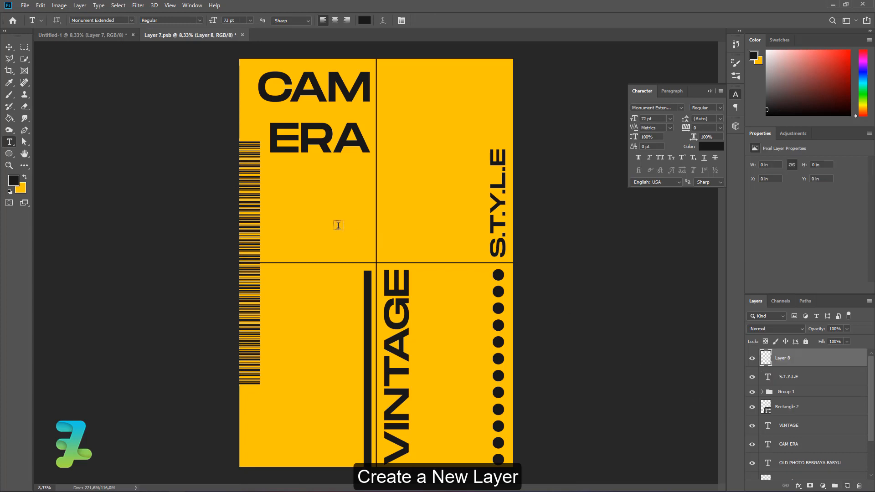
left_click(131, 20)
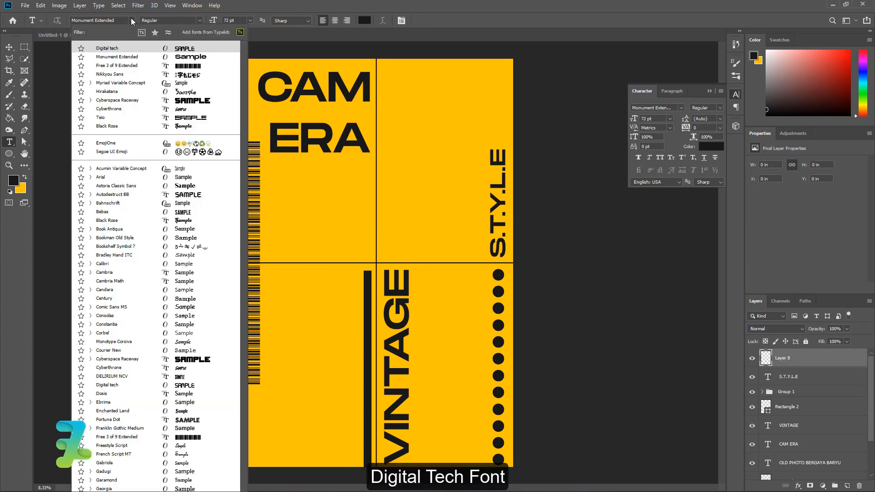
left_click(125, 48)
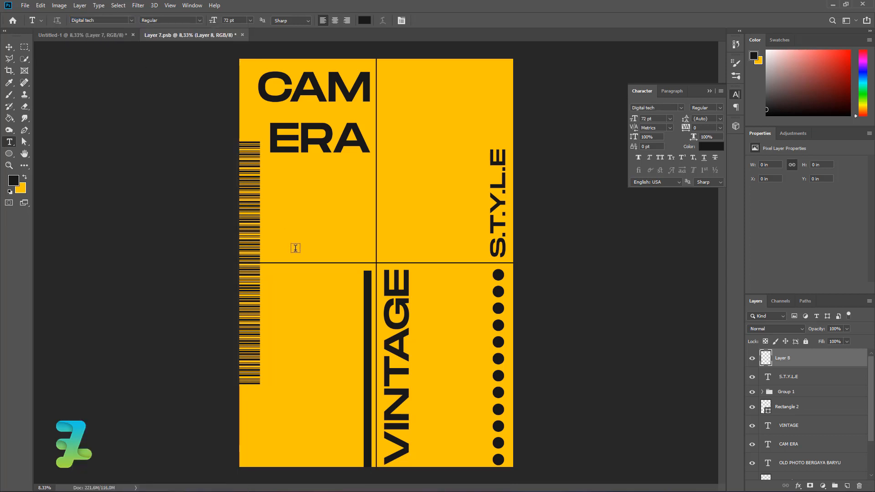
left_click(297, 319)
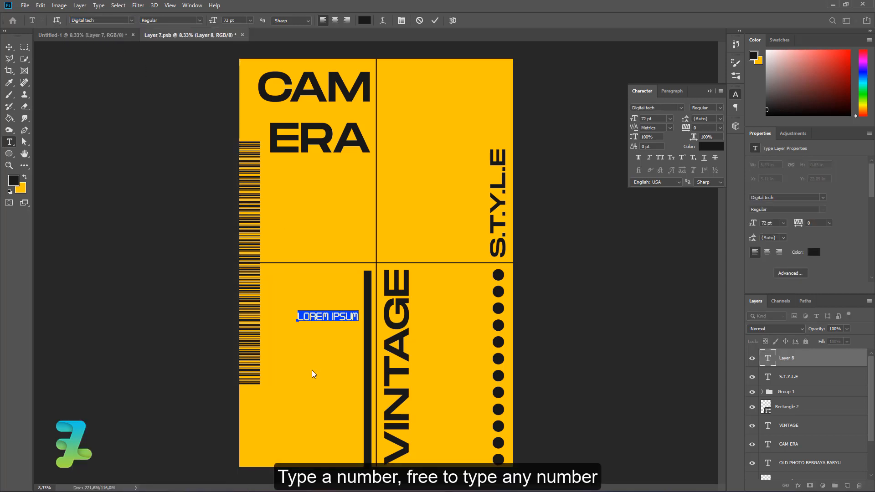
type("22")
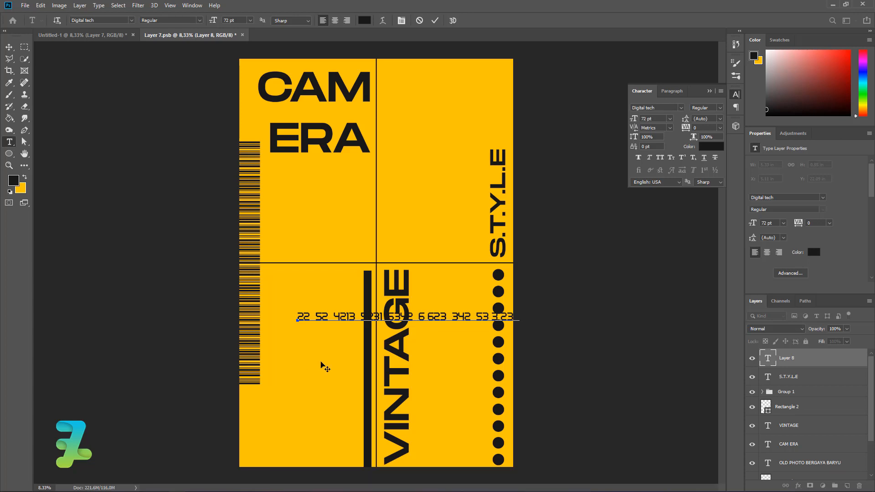
key("ctrl+Return")
Rotate the number text to vertical and place it alongside the barcode's inner edge
key("ctrl+t")
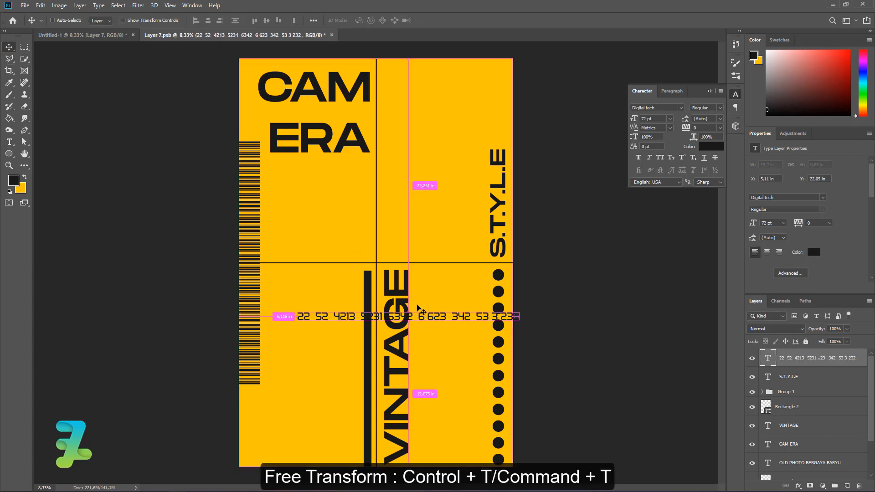
left_click_drag(542, 318, 439, 205)
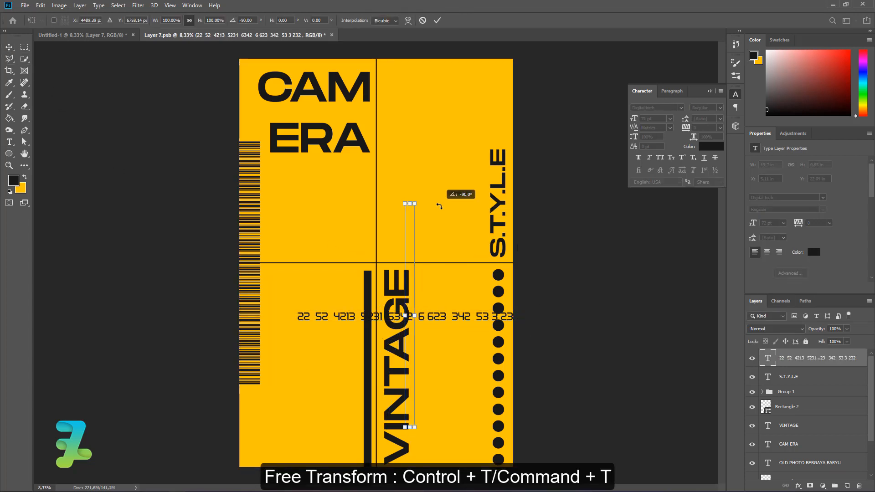
left_click(10, 47)
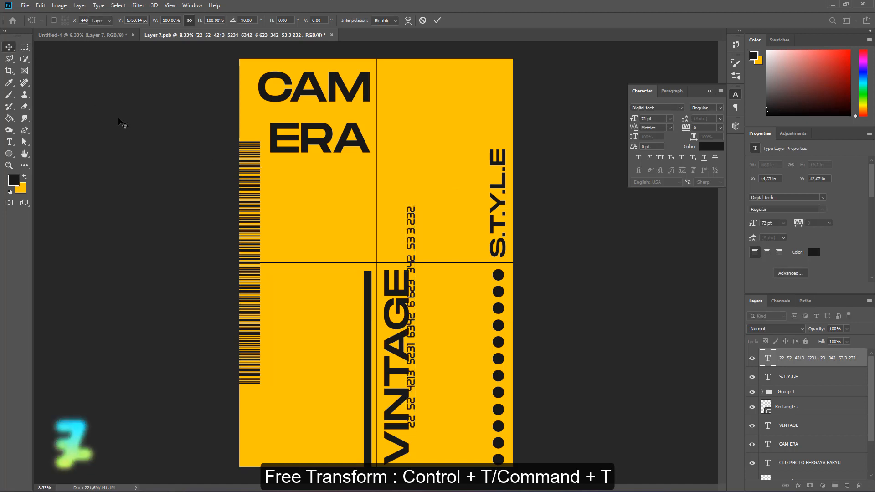
left_click_drag(412, 250, 275, 209)
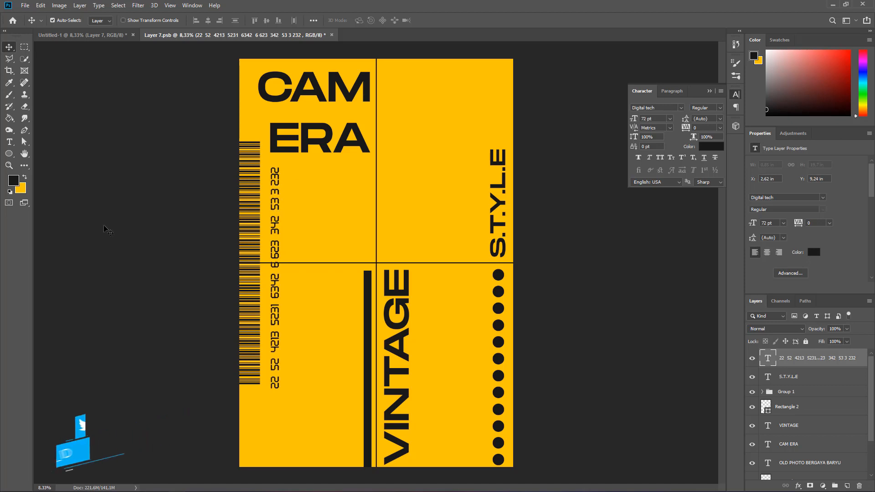
Add the two-line, right-aligned text "BEST TUTORIAL" in Digital tech, 72 pt, below the barcode
left_click(8, 143)
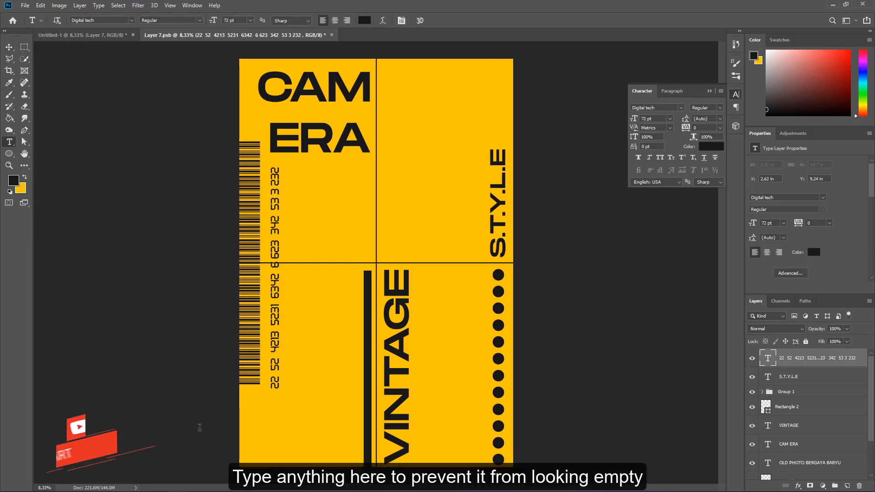
left_click(250, 414)
type("B")
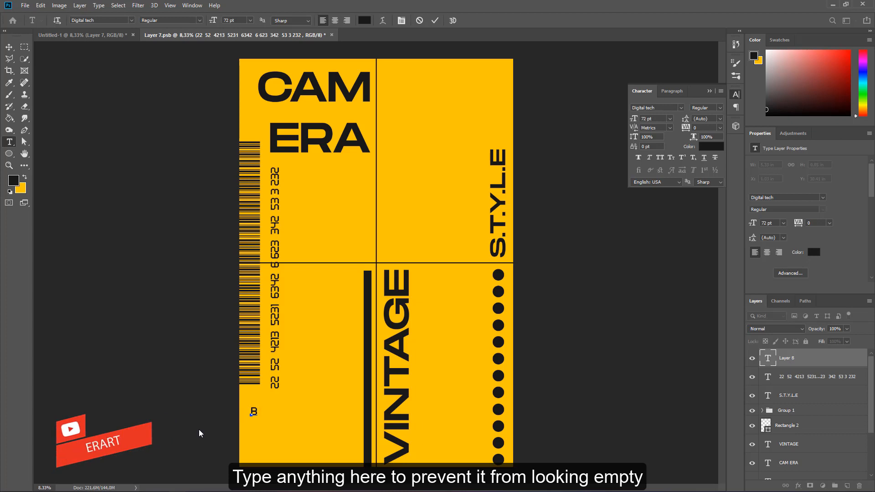
type("EST")
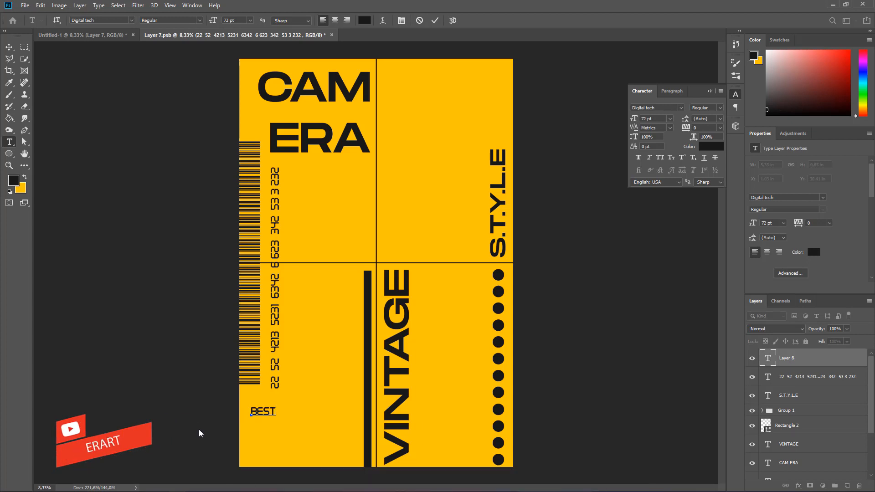
key("Return")
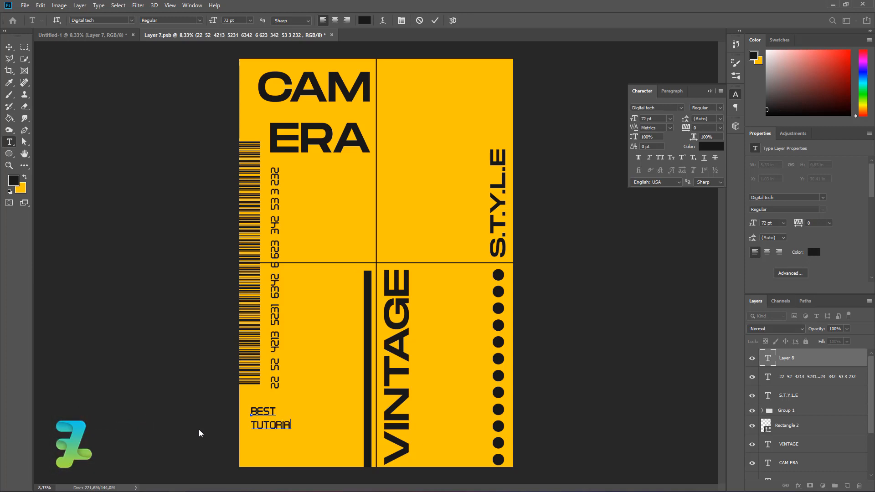
key("ctrl+a")
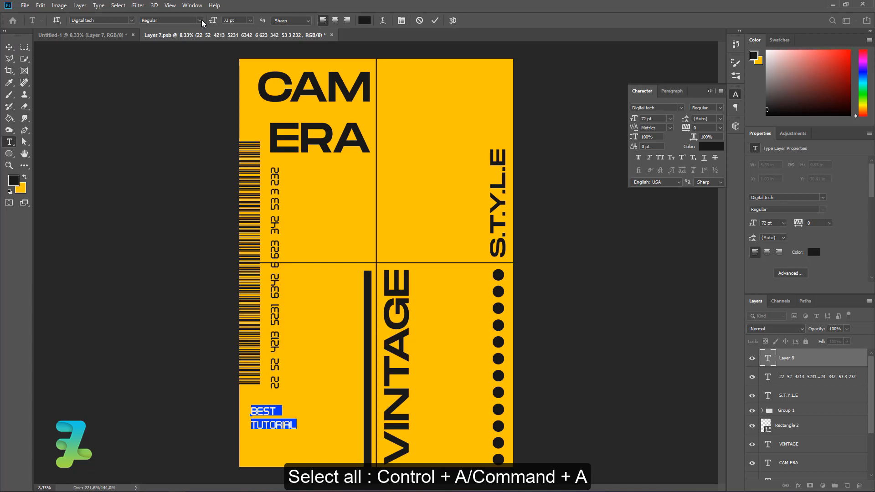
left_click(346, 20)
Scale the BEST TUTORIAL text to about 249% and fit it between the canvas's left edge and the vertical bar, below the barcode
left_click(9, 47)
left_click_drag(257, 405, 351, 399)
key("ctrl+t")
left_click_drag(307, 420, 248, 467)
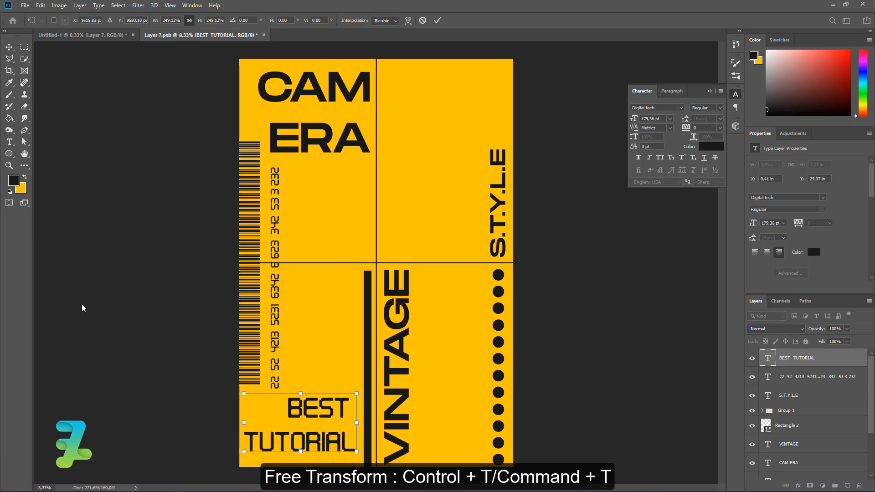
left_click(5, 50)
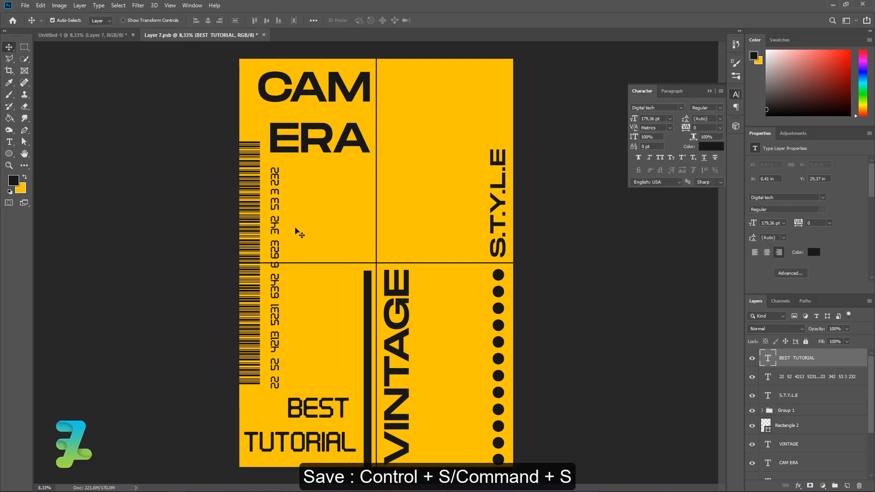
Save Layer 7.psb with the added number and tutorial texts, review them in the Untitled-1 poster, and return to the smart object
key("ctrl+s")
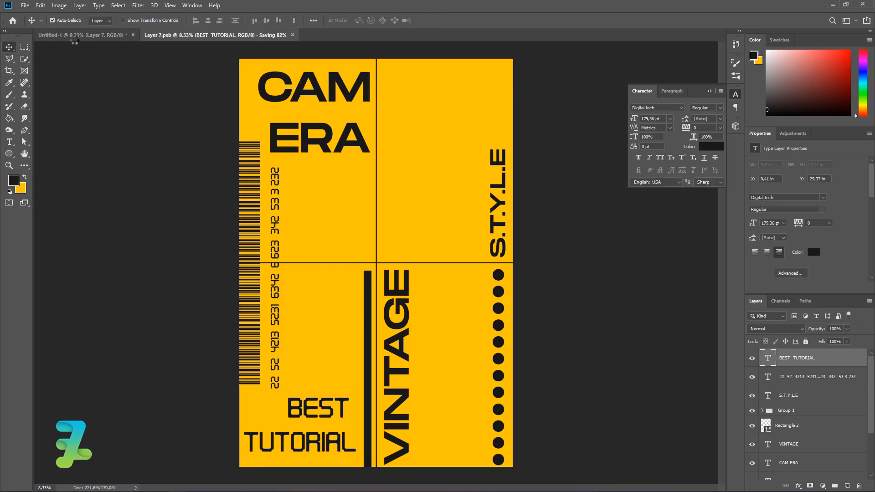
left_click(73, 37)
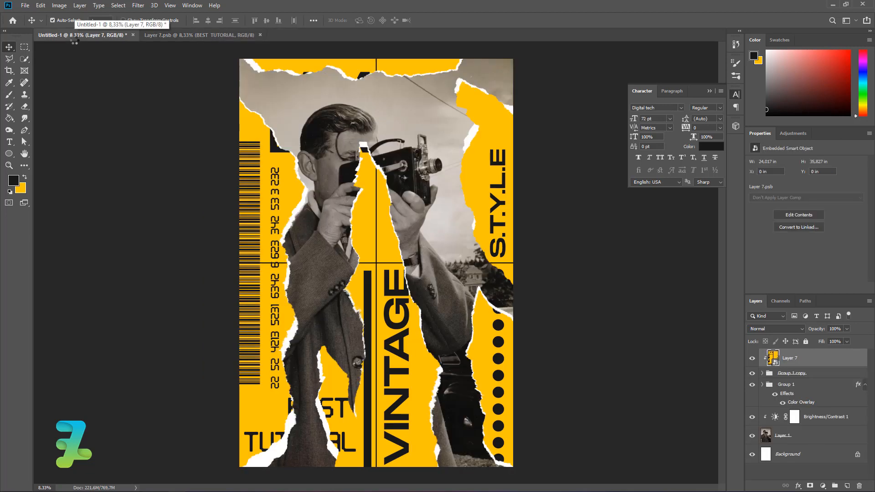
left_click(213, 34)
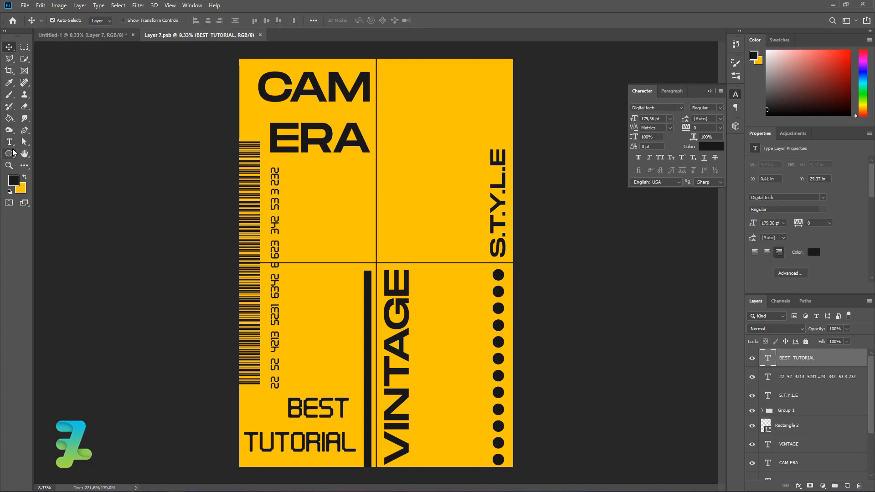
Choose the gridded globe from the shape library for the Custom Shape tool
left_click_drag(10, 153, 50, 200)
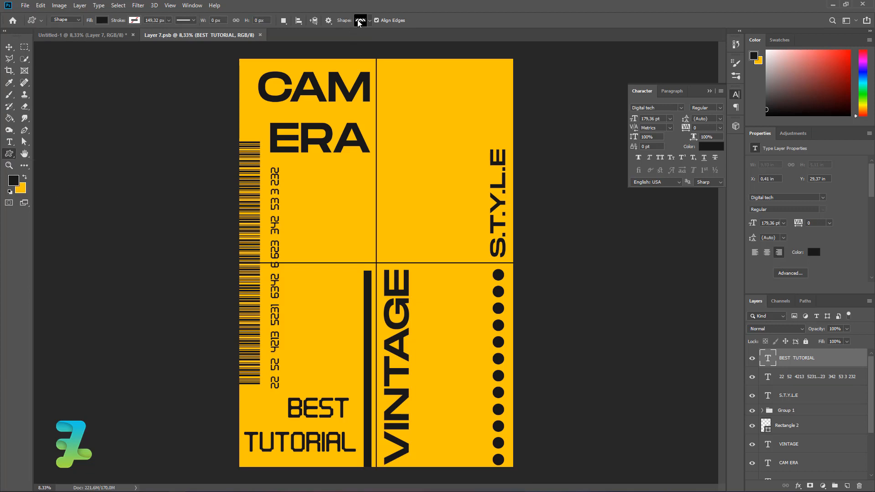
left_click(368, 21)
scroll(369, 73, "down", 5)
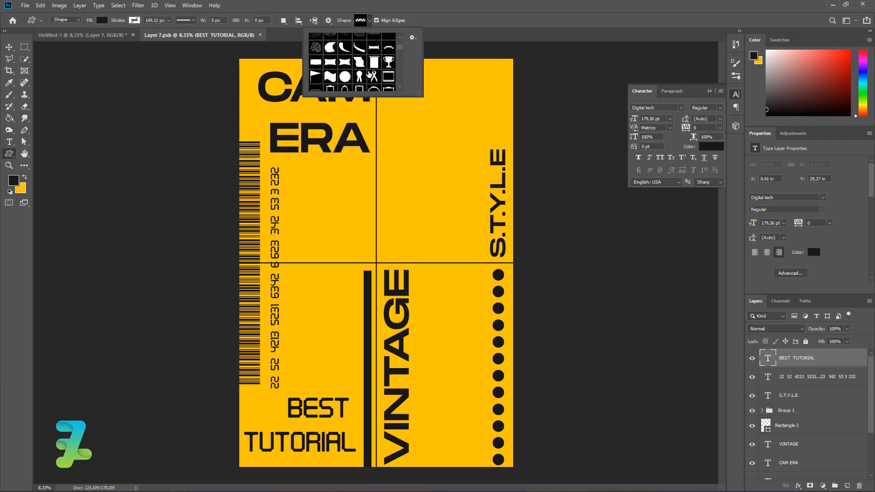
scroll(369, 75, "down", 10)
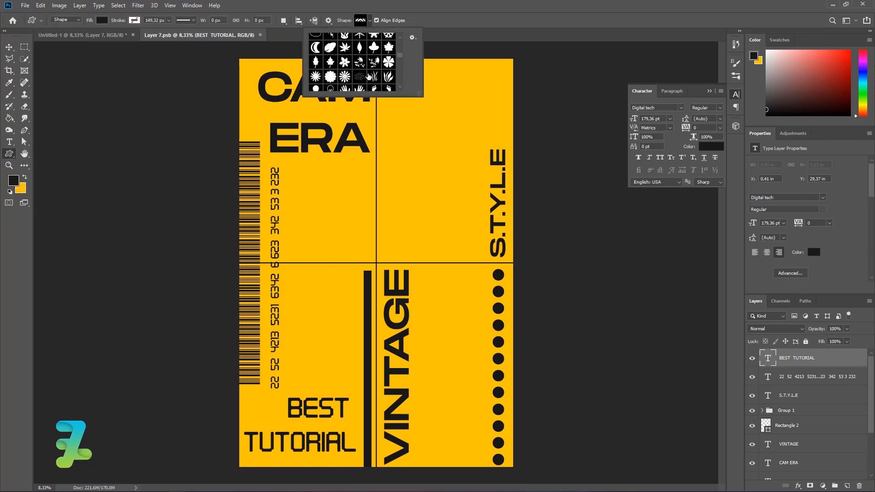
scroll(372, 79, "down", 10)
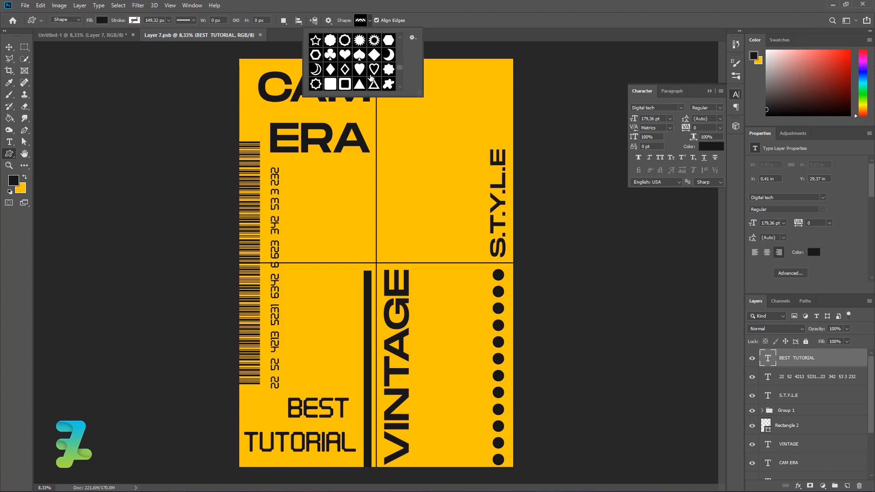
scroll(371, 78, "down", 2)
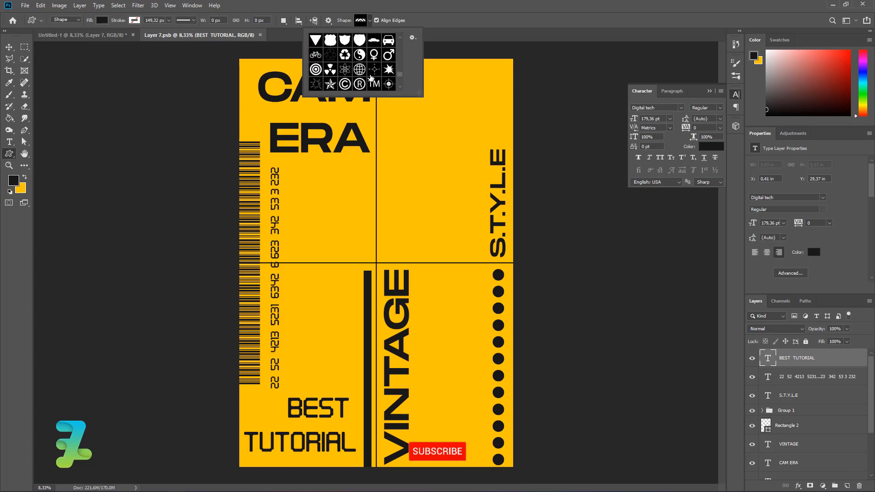
scroll(371, 80, "down", 2)
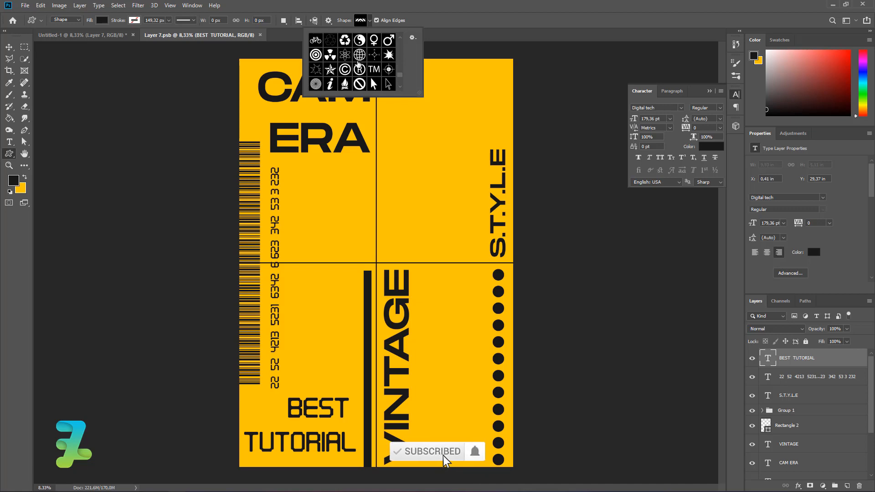
scroll(359, 68, "down", 5)
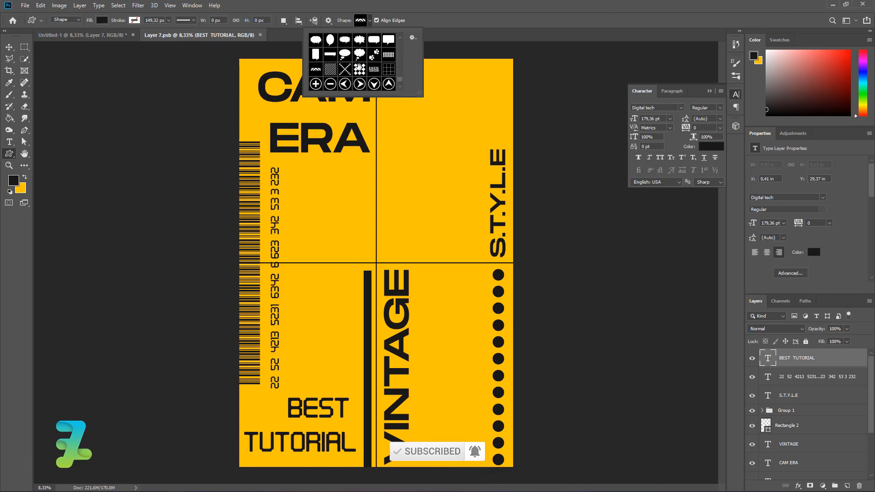
scroll(359, 68, "down", 2)
scroll(359, 73, "up", 4)
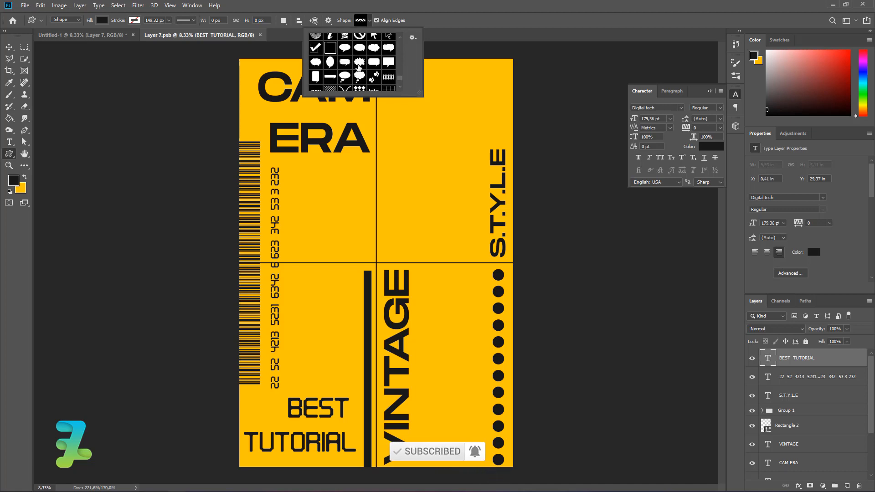
scroll(359, 75, "down", 2)
scroll(359, 75, "down", 2)
left_click(373, 84)
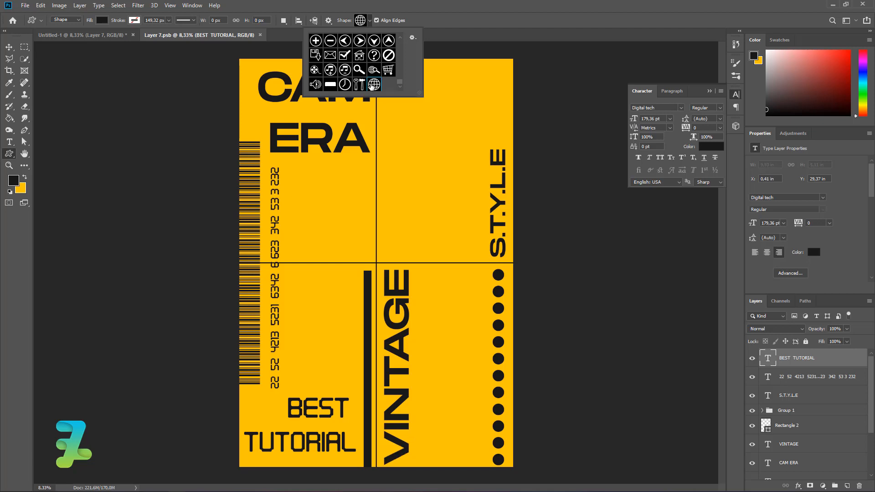
Draw a small globe below ERA beside the vertical divider, duplicate it three times into an evenly spaced column, and group the four globes
left_click(366, 22)
mouse_move(349, 170)
left_mouse_down()
mouse_move(366, 185)
mouse_move(366, 174)
mouse_move(372, 221)
mouse_move(366, 218)
mouse_move(363, 240)
left_mouse_up()
key("v")
key("ctrl+j")
key("ctrl+j")
key("ctrl+j")
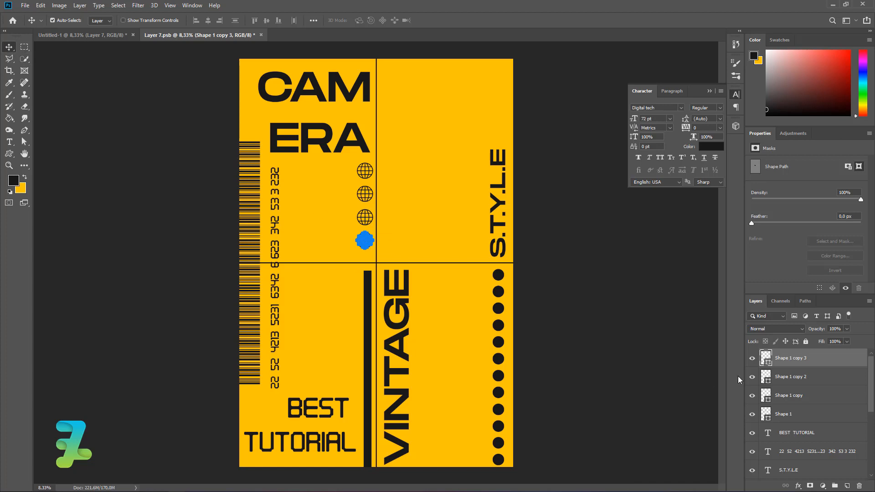
left_click(807, 413, "shift")
key("ctrl+g")
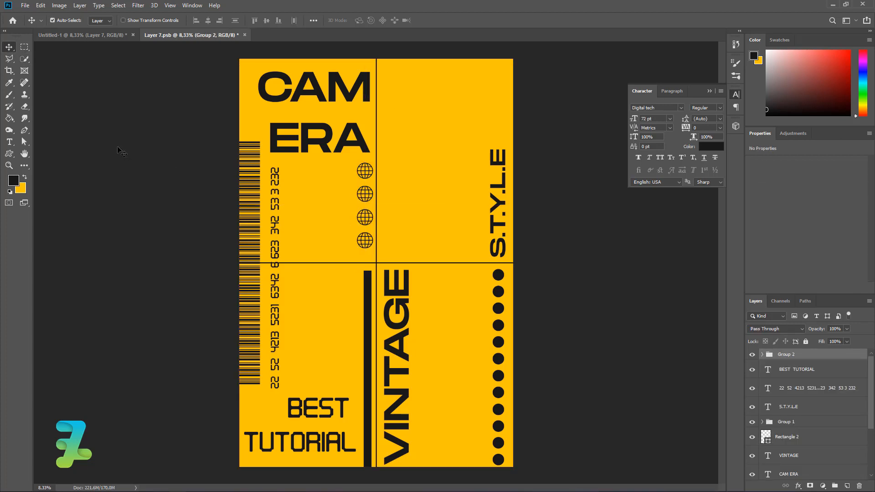
Draw a diagonal-stripe custom shape about 3190 by 1849 px above the S.T.Y.L.E text in the upper-right quadrant
left_click(9, 154)
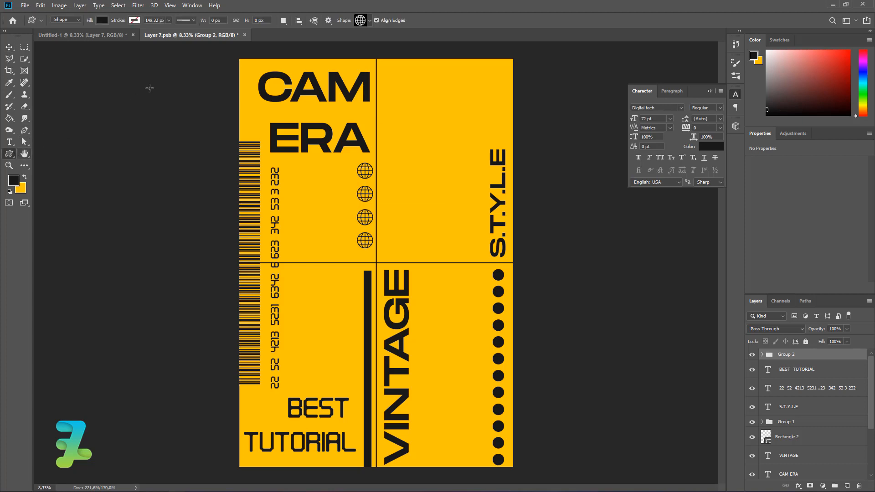
left_click(359, 22)
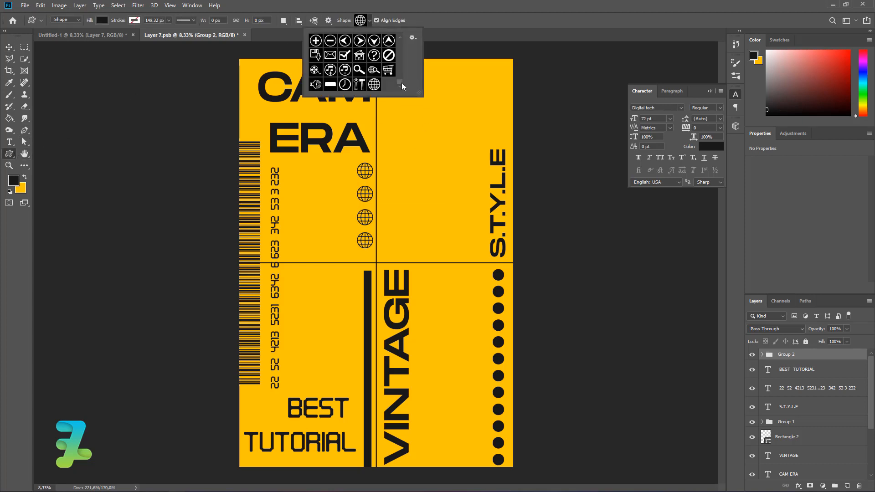
left_click_drag(400, 83, 402, 81)
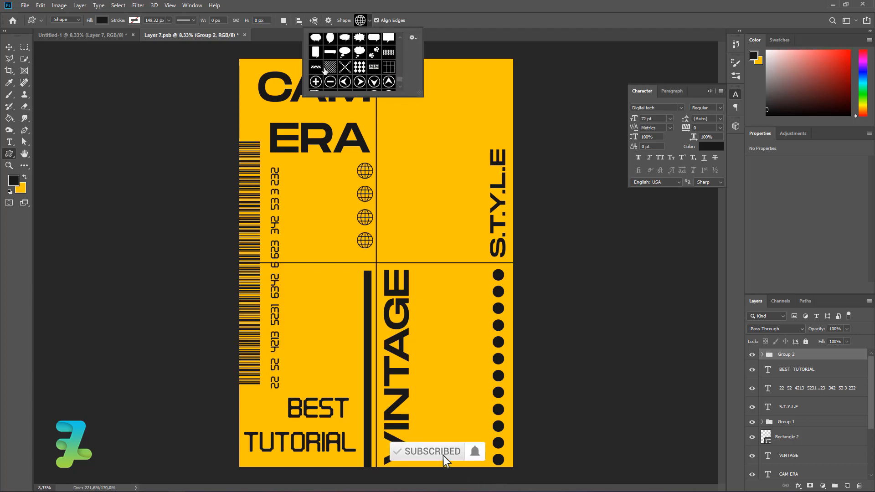
left_click(325, 69)
left_click(369, 22)
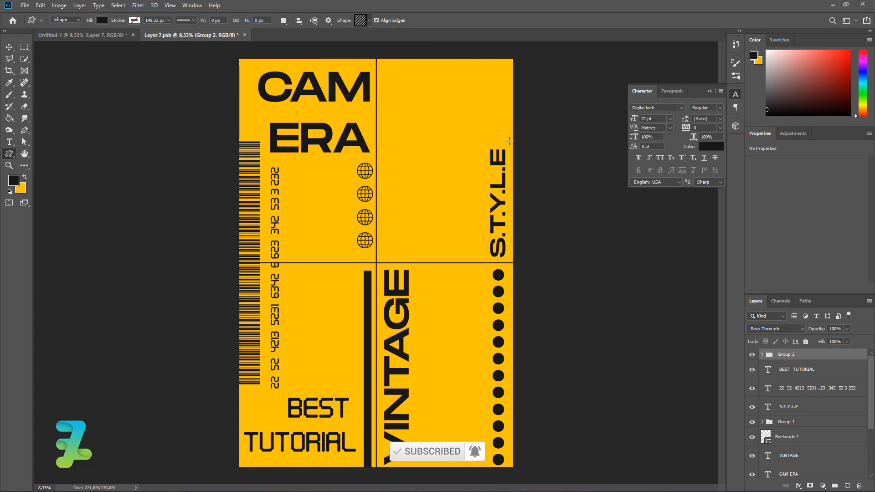
left_click_drag(504, 140, 384, 72)
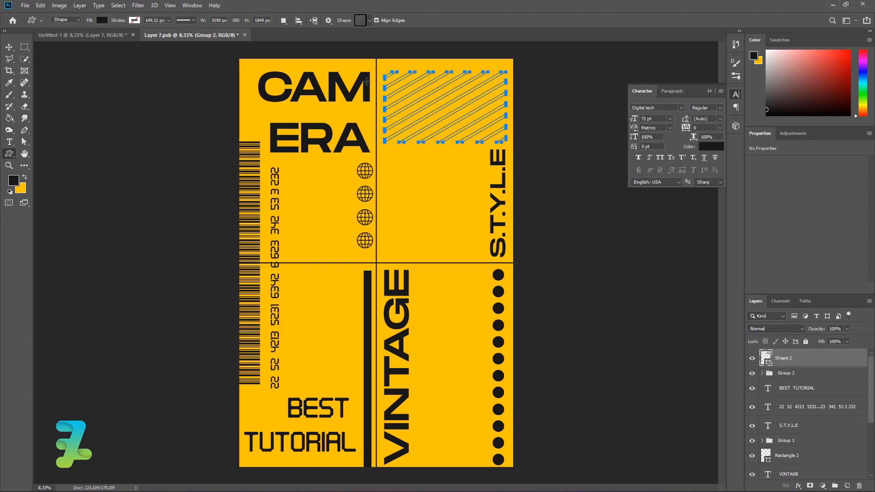
left_click(9, 47)
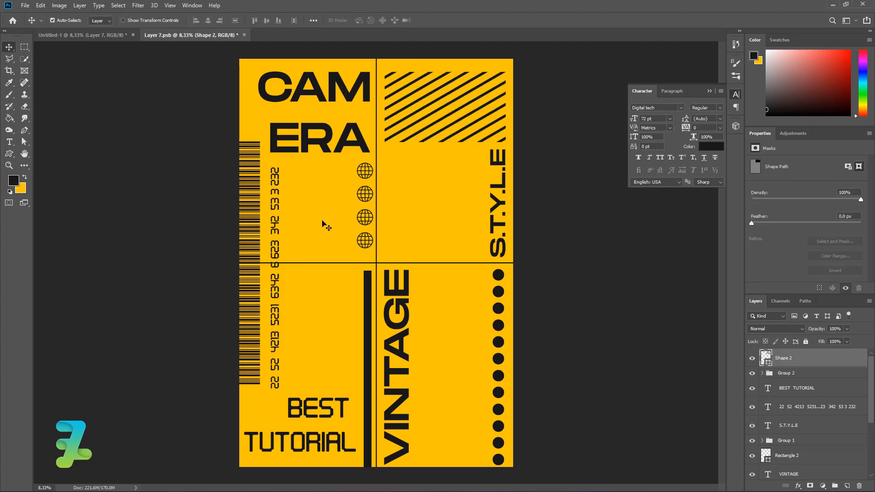
Save Layer 7.psb with the added shapes, close it, and return to the Untitled-1 poster with the Character settings collapsed
key("ctrl+s")
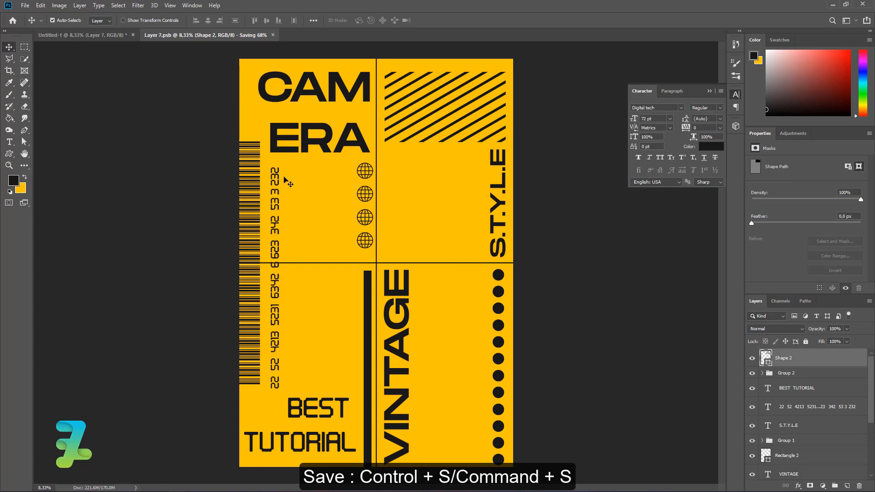
left_click(105, 35)
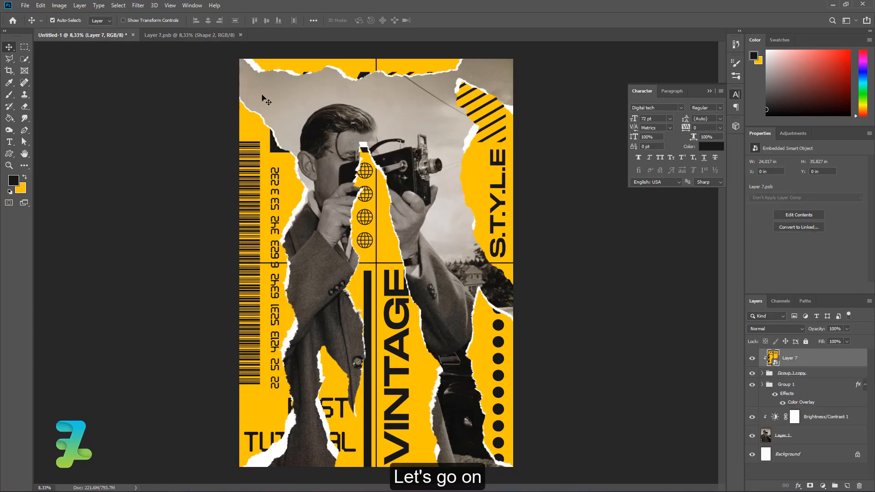
left_click(241, 35)
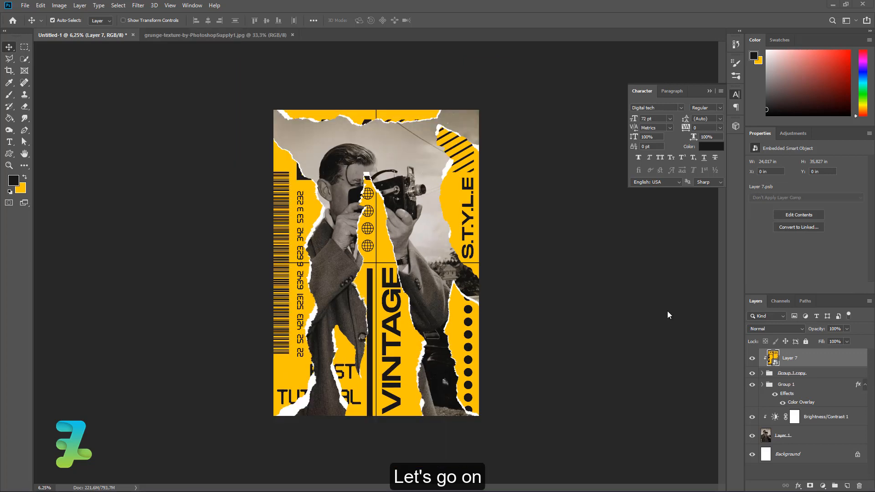
left_click(666, 312)
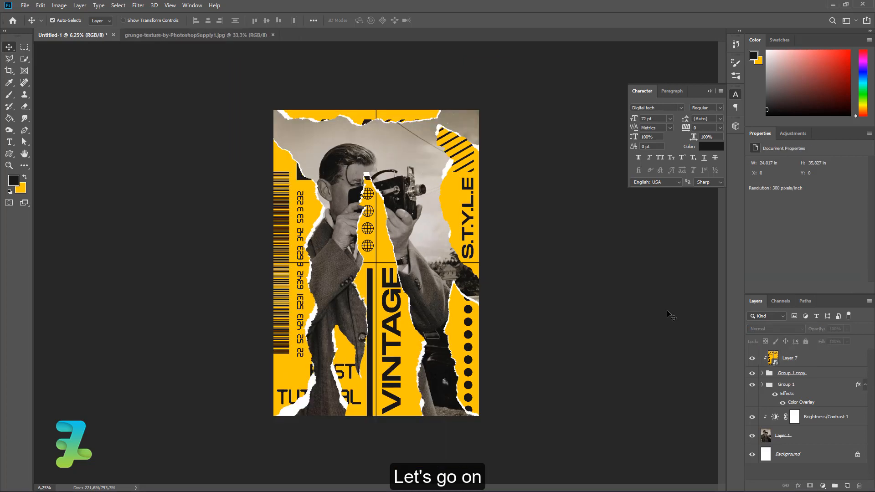
left_click(713, 90)
Float the grunge-texture-by-PhotoshopSupply1.jpg document in its own window, copy its image onto the poster, and close the texture file
left_click(189, 35)
right_click(189, 36)
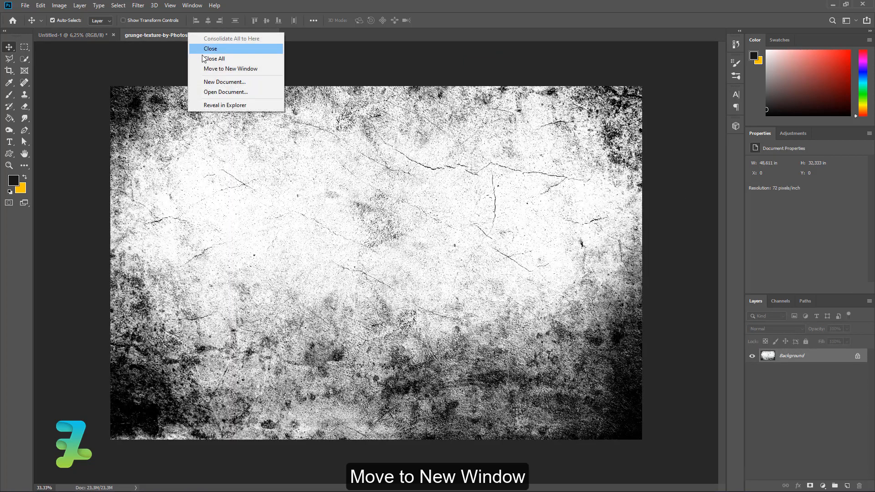
left_click(208, 69)
left_click_drag(299, 139, 385, 412)
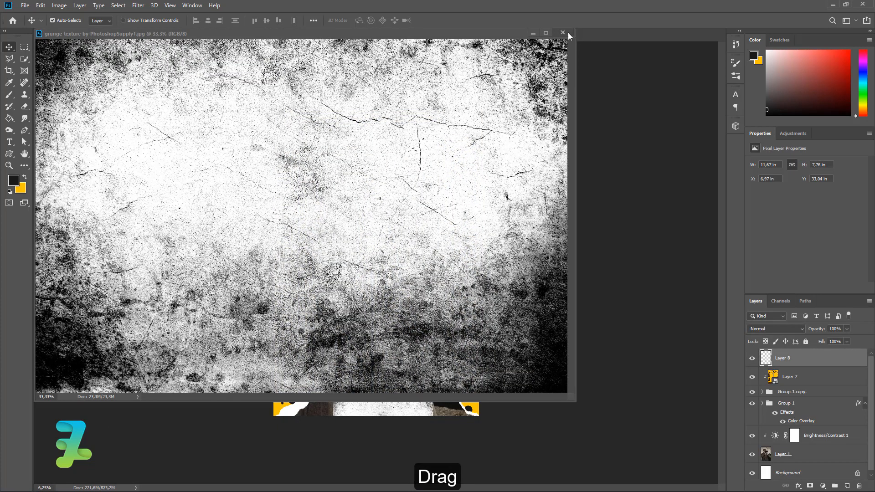
left_click(567, 33)
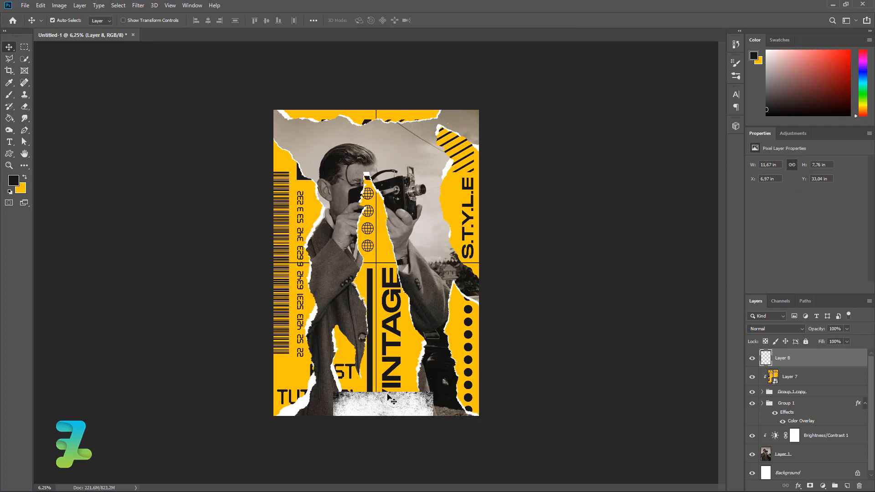
Rotate the grunge texture -90° and scale it to about 322% so that it covers the whole poster
left_click_drag(390, 399, 383, 323)
key("ctrl+t")
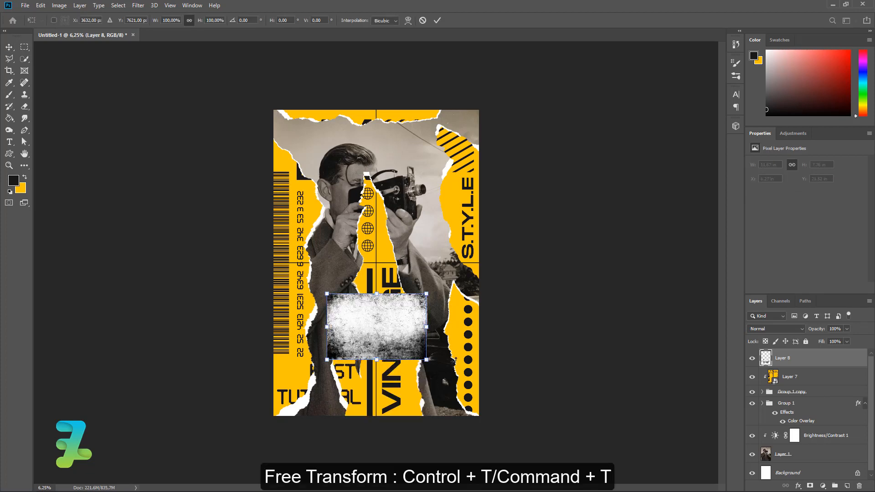
left_click_drag(454, 360, 480, 160)
left_click_drag(464, 249, 462, 190)
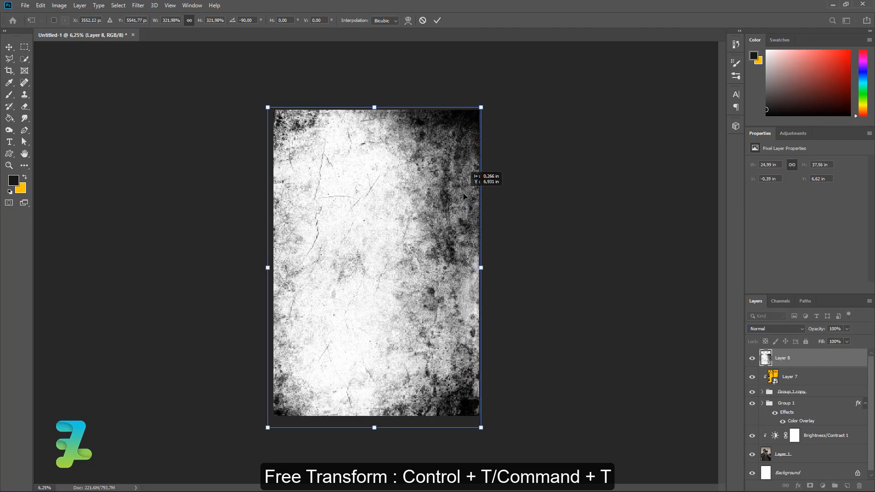
left_click(9, 47)
Center the grunge texture horizontally and vertically on the full canvas, then clear the selection
key("ctrl+a")
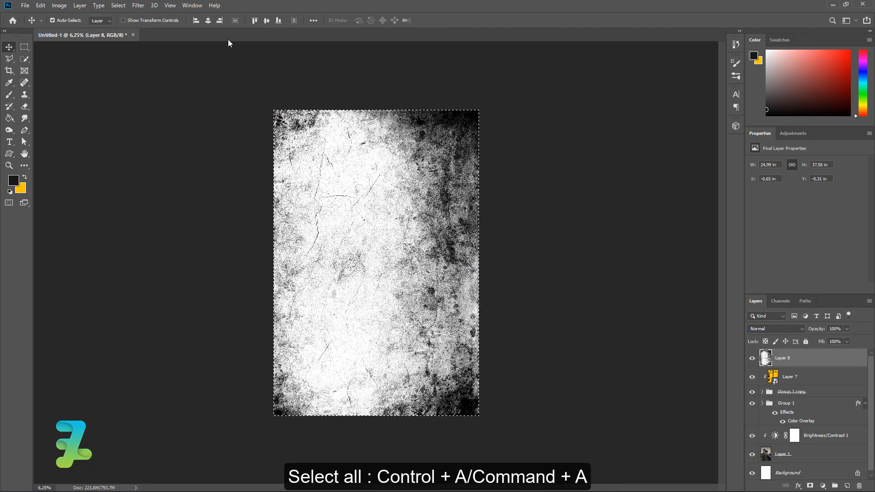
left_click(207, 20)
left_click(267, 20)
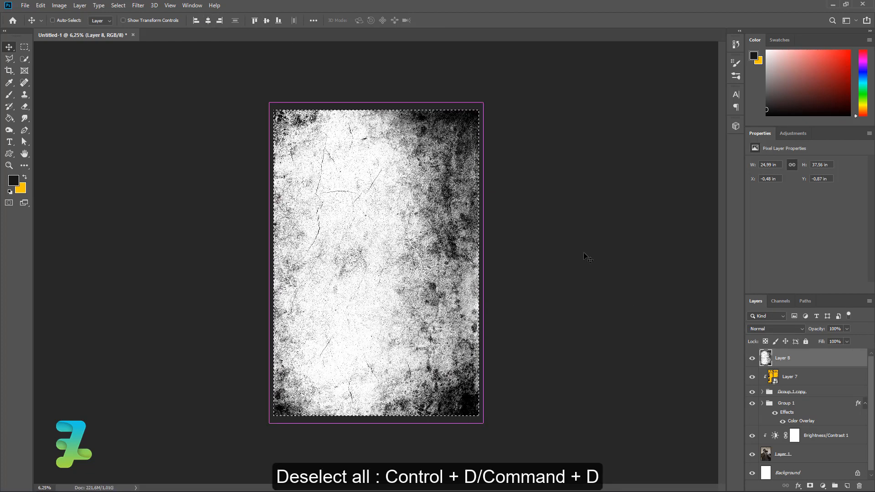
key("ctrl+d")
Set the grunge texture layer to Soft Light blending at 60% opacity and deselect the layer
left_click(758, 329)
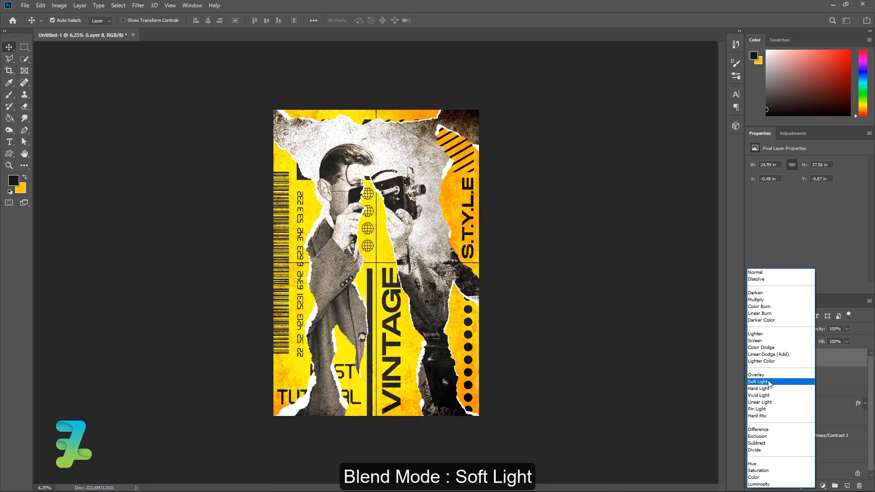
left_click(759, 381)
left_click(847, 328)
left_click_drag(849, 338, 830, 340)
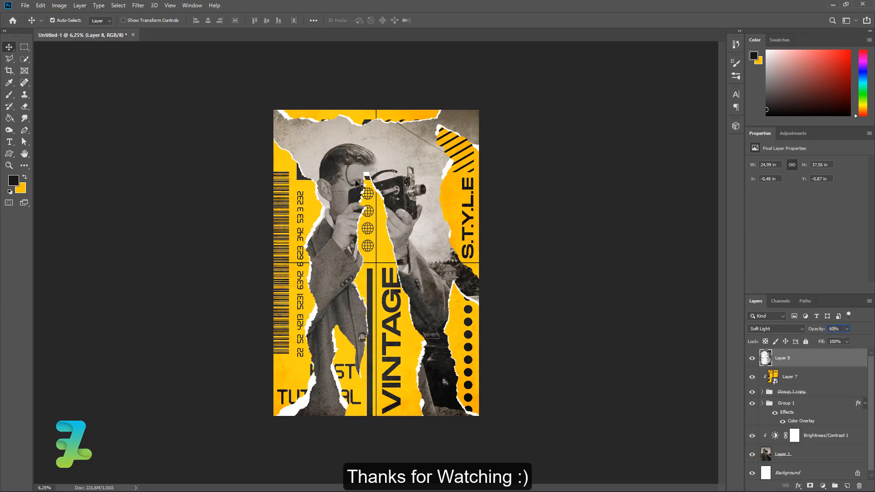
left_click(578, 268)
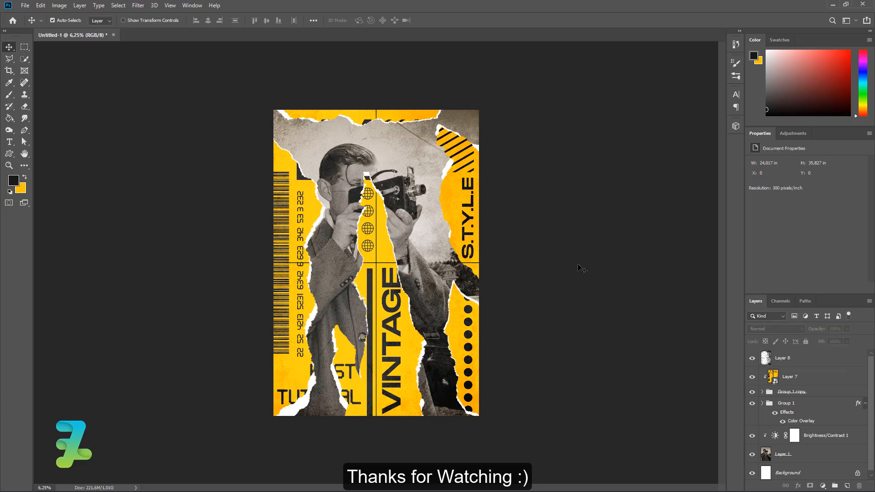